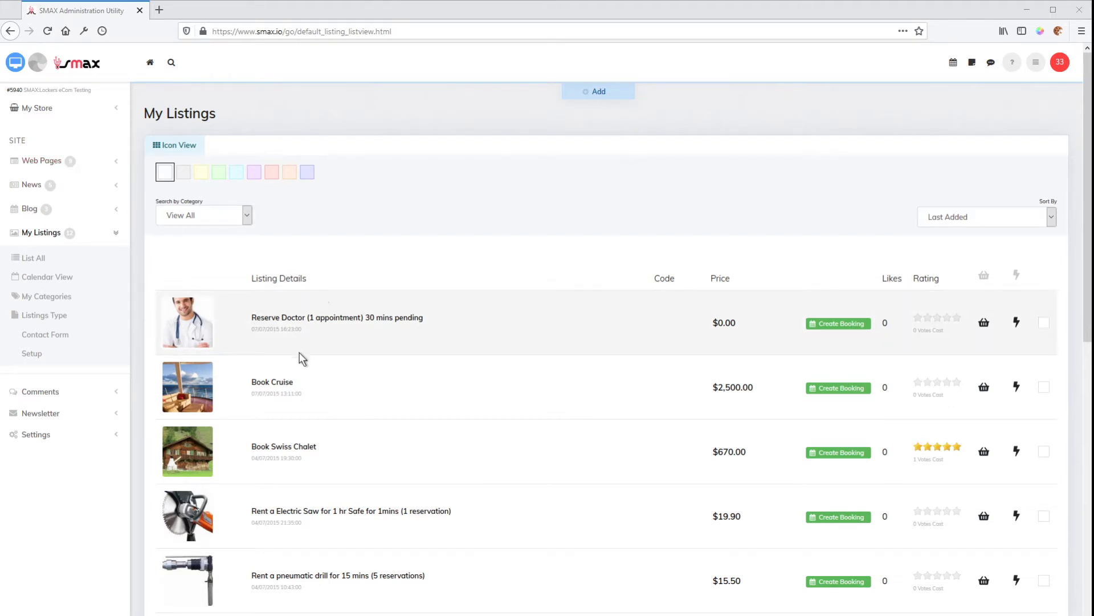
- Open the site's Layouts settings to view the templates assigned to My Listings search results and listing details
{"action": "left_click", "coordinate": [39, 258]}
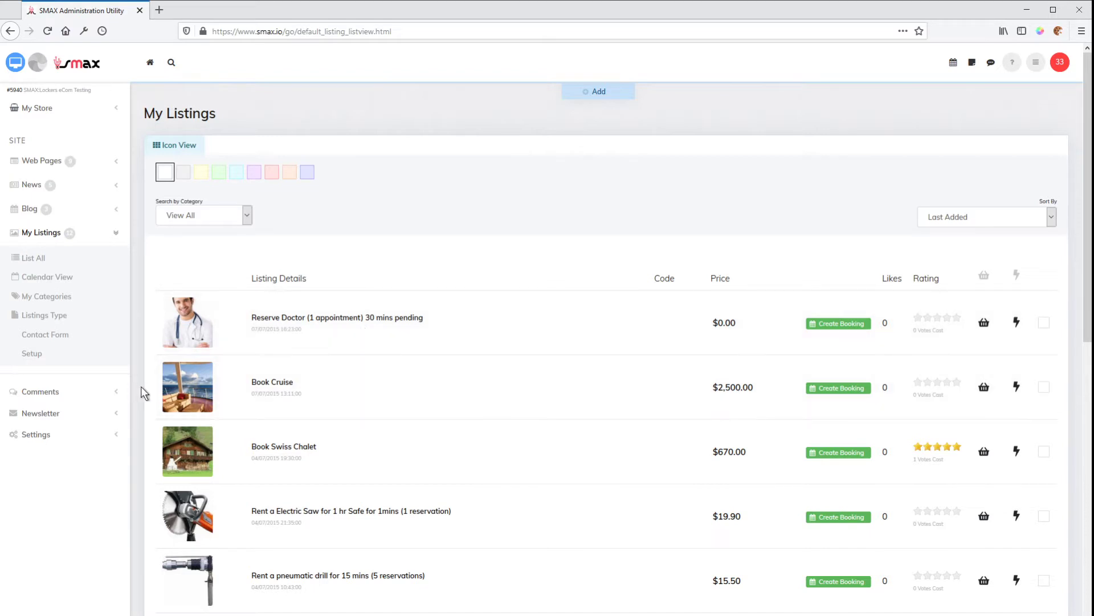
{"action": "left_click", "coordinate": [39, 434]}
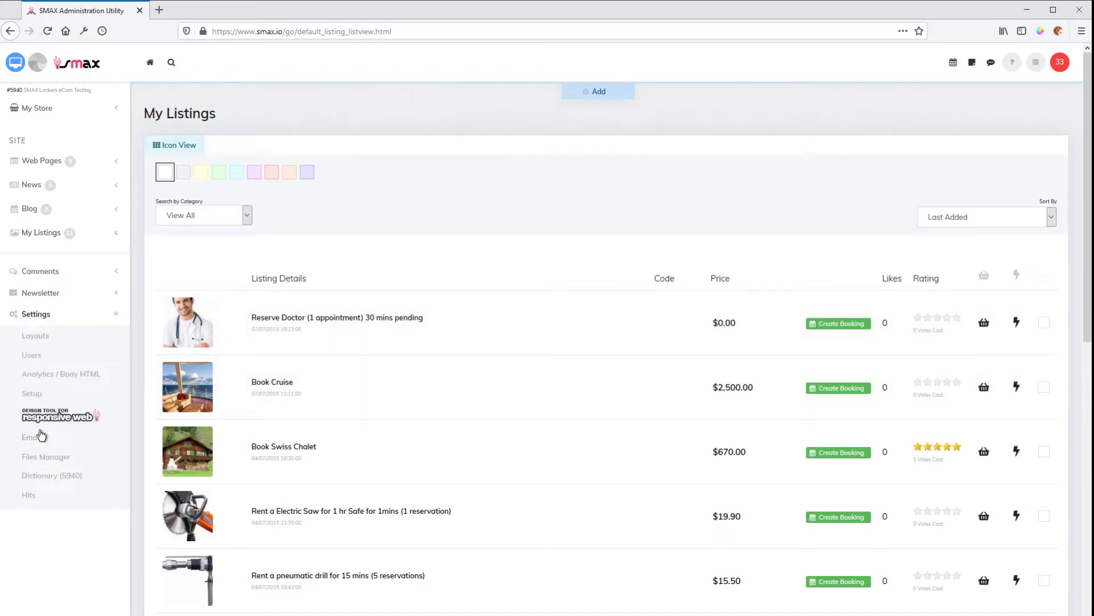
{"action": "left_click", "coordinate": [39, 340]}
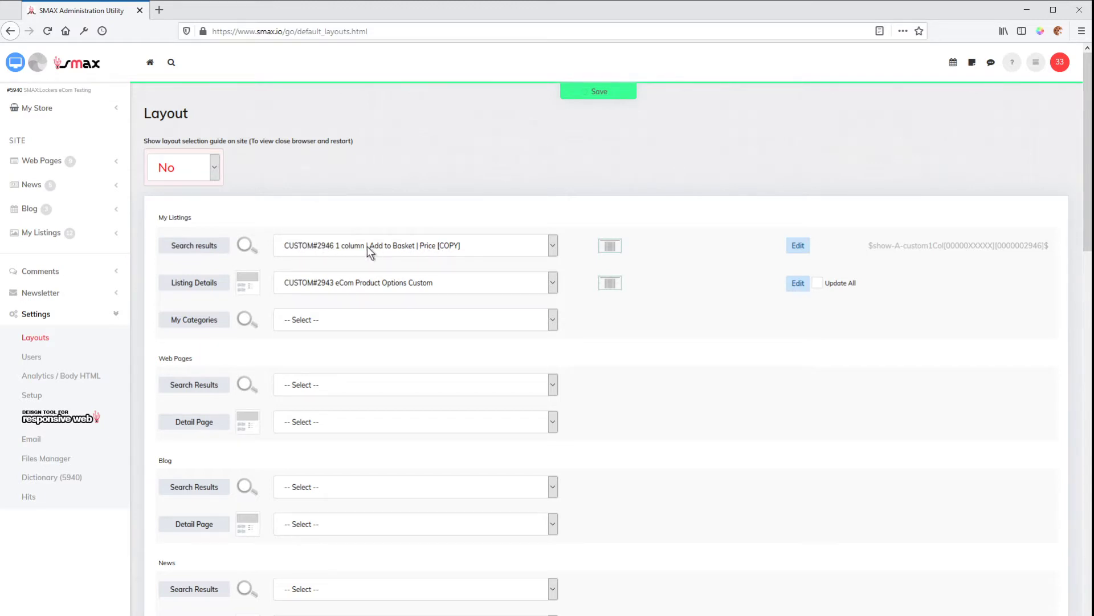
- Open the My Listings setup and review its Search Results layout, cell and thumbnail options
{"action": "left_click", "coordinate": [41, 232]}
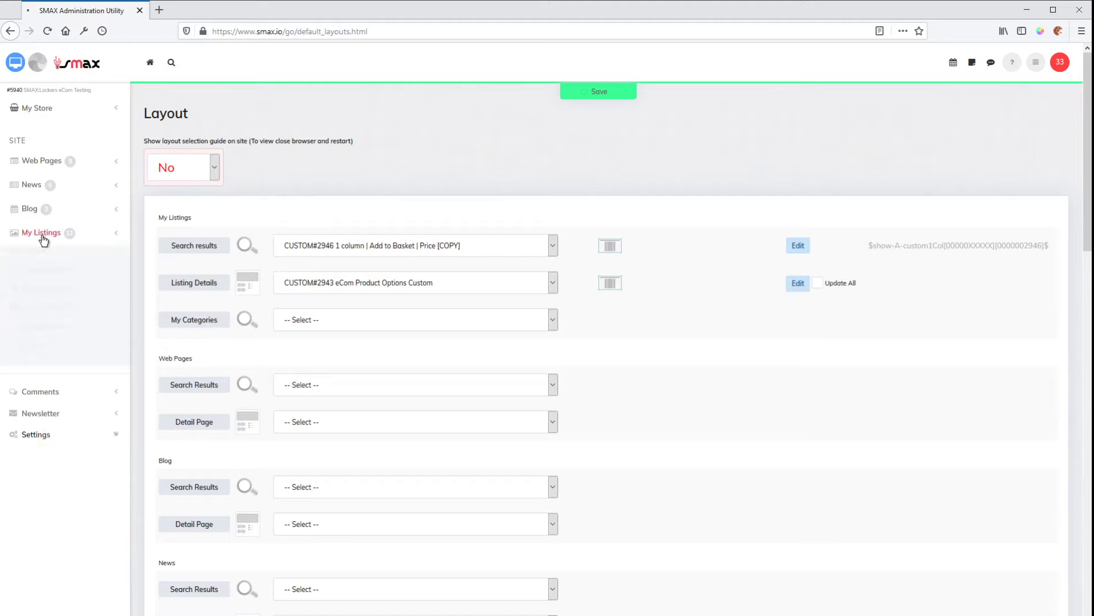
{"action": "left_click", "coordinate": [39, 296]}
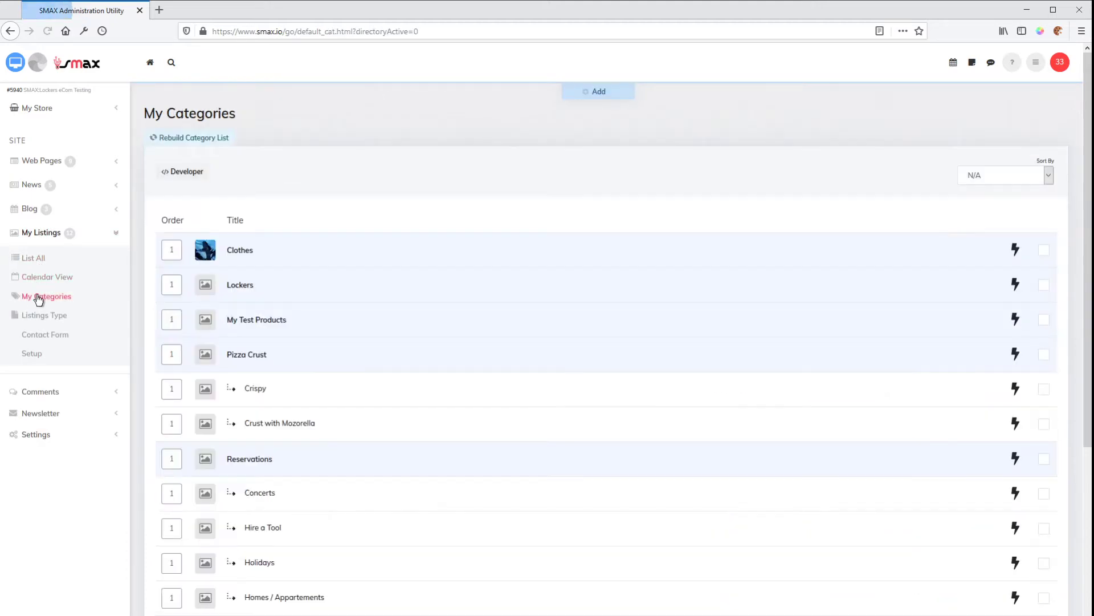
{"action": "left_click", "coordinate": [32, 353]}
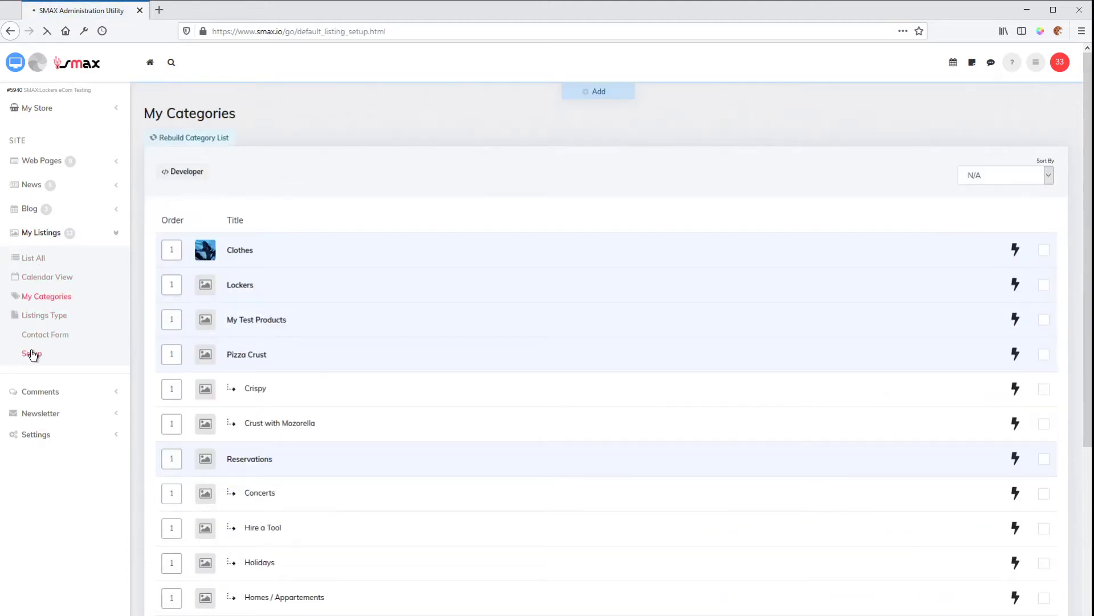
{"action": "scroll", "coordinate": [263, 436], "scroll_direction": "down", "scroll_amount": 7}
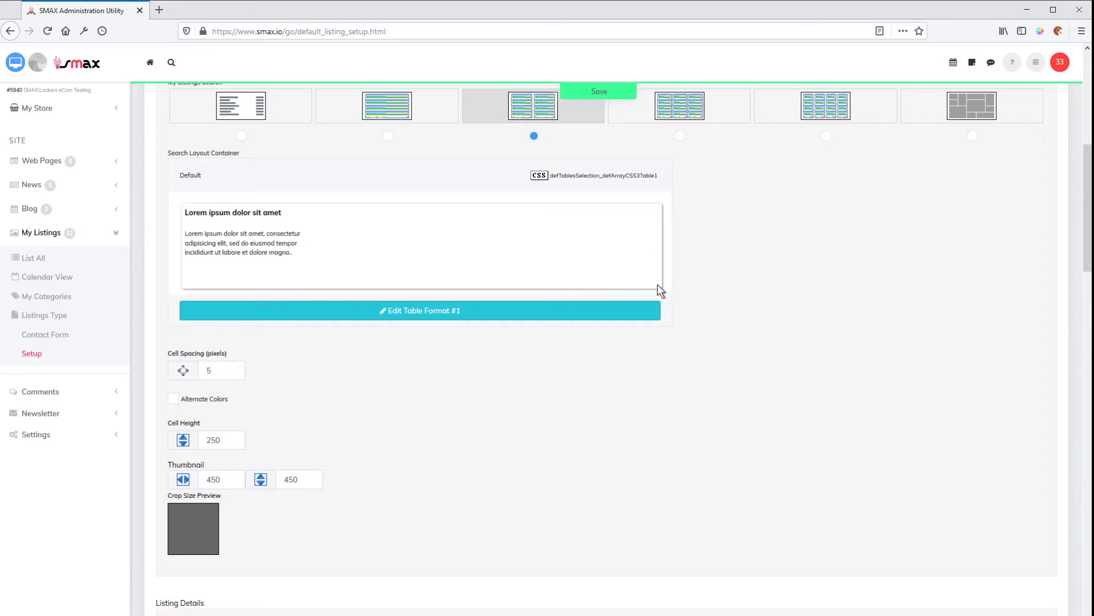
- Preview the website and filter its listings by the Crispy and Hire a Tool categories
{"action": "left_click", "coordinate": [16, 64]}
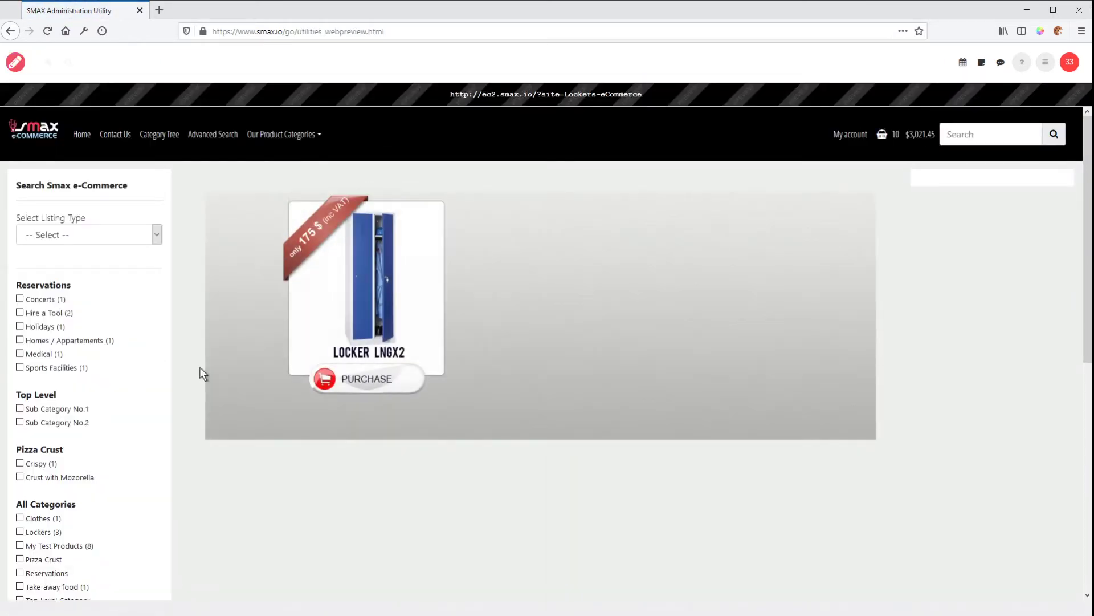
{"action": "left_click", "coordinate": [20, 465]}
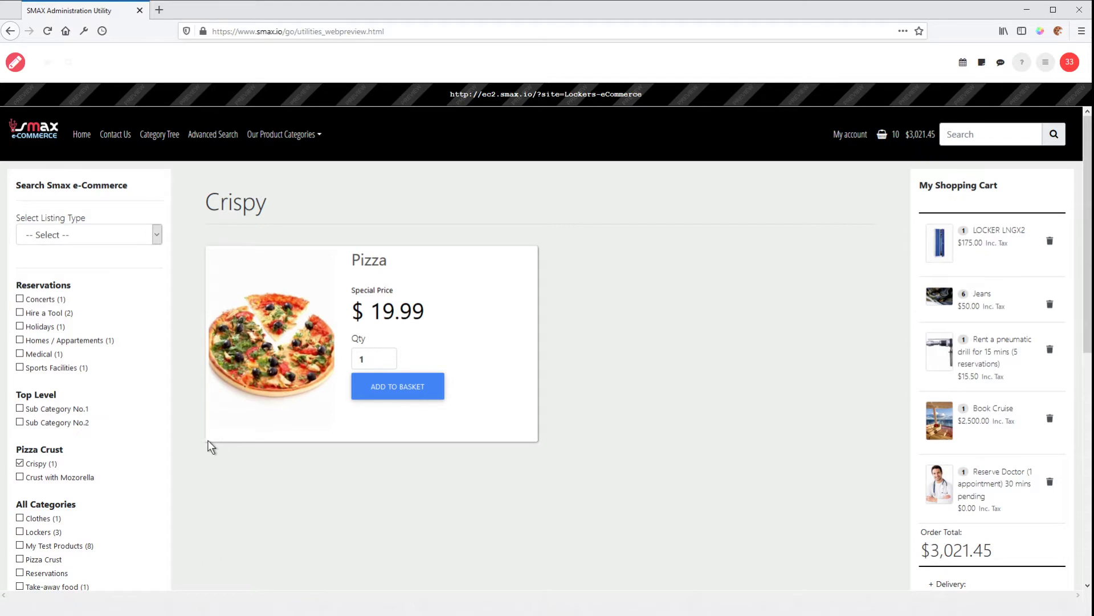
{"action": "left_click", "coordinate": [20, 313]}
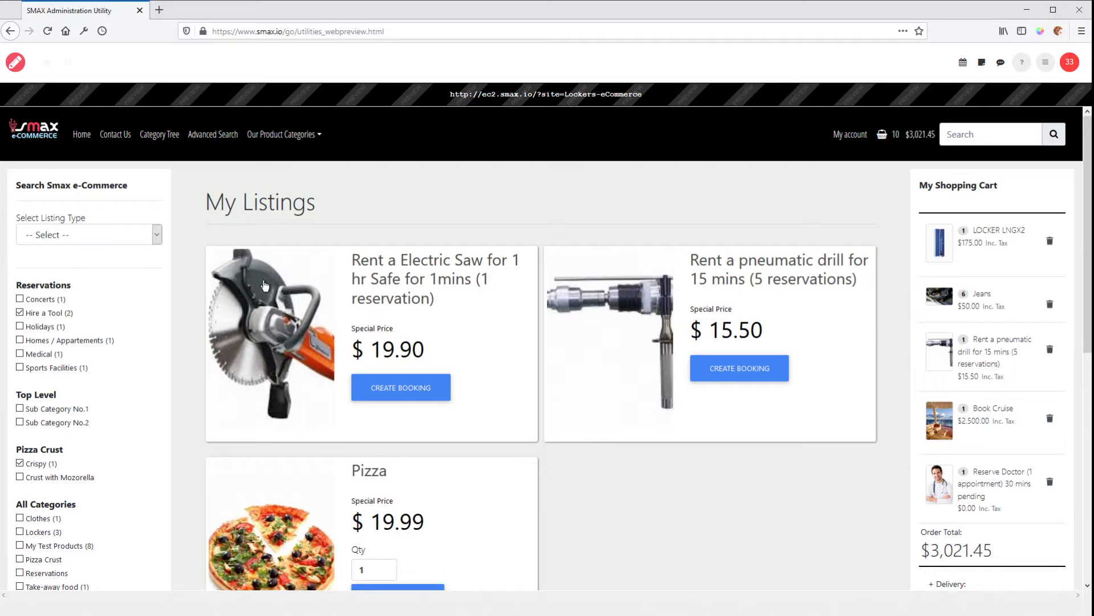
- Return to the editor and review the My Listings setup options and the site's Layouts settings
{"action": "left_click", "coordinate": [15, 61]}
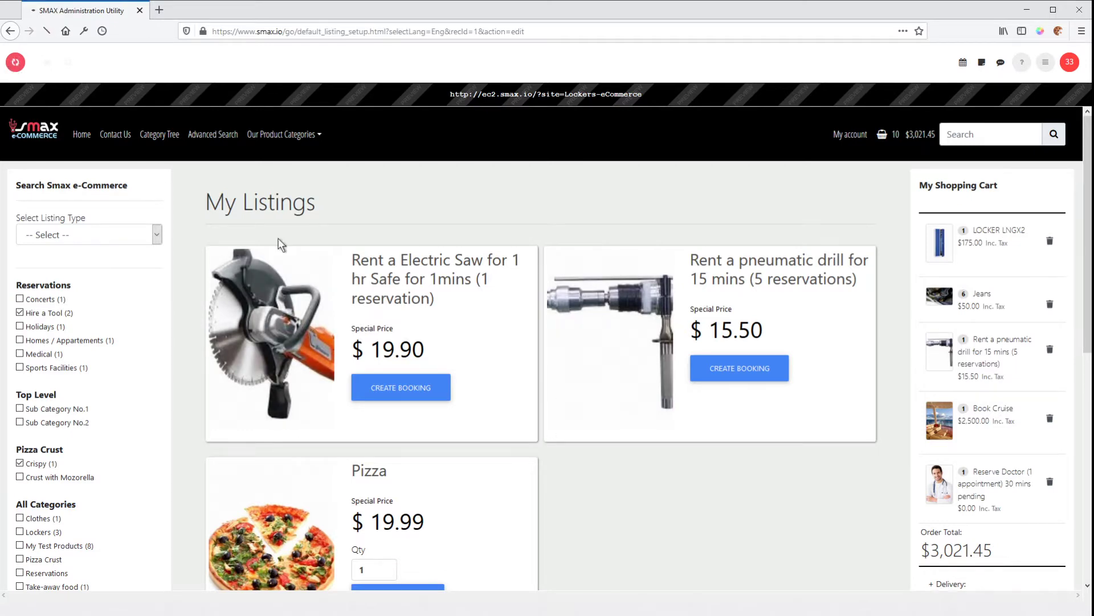
{"action": "left_click", "coordinate": [57, 298]}
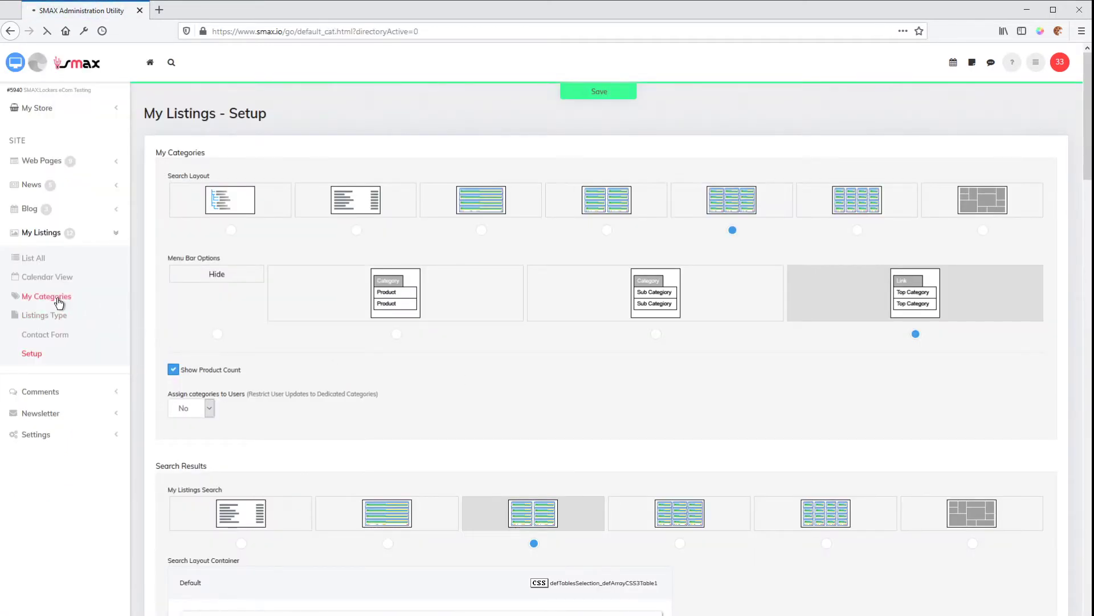
{"action": "left_click", "coordinate": [32, 354]}
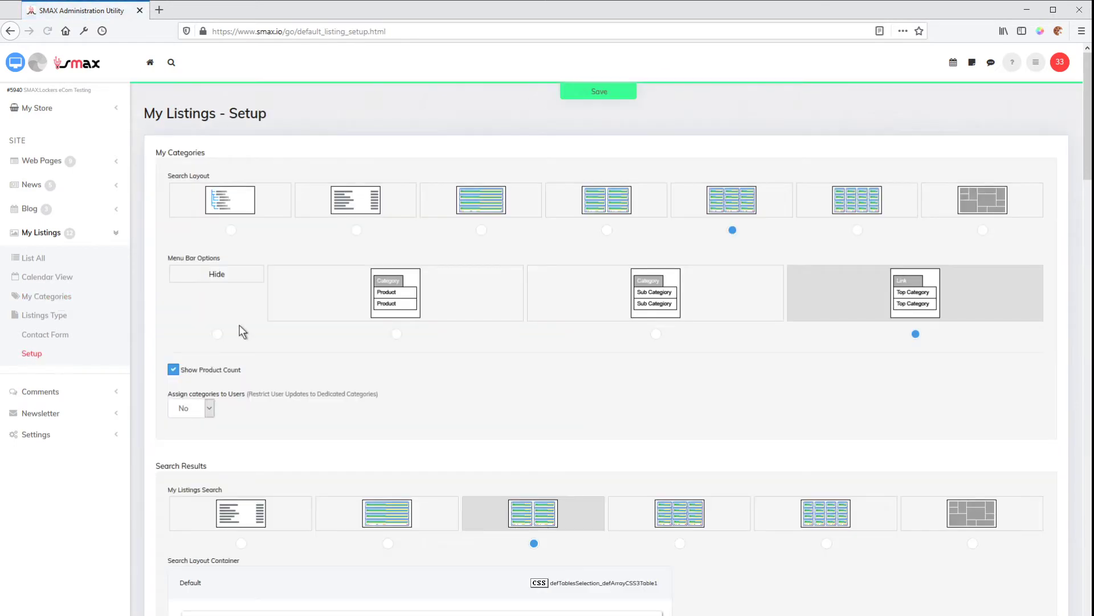
{"action": "scroll", "coordinate": [289, 460], "scroll_direction": "down", "scroll_amount": 2}
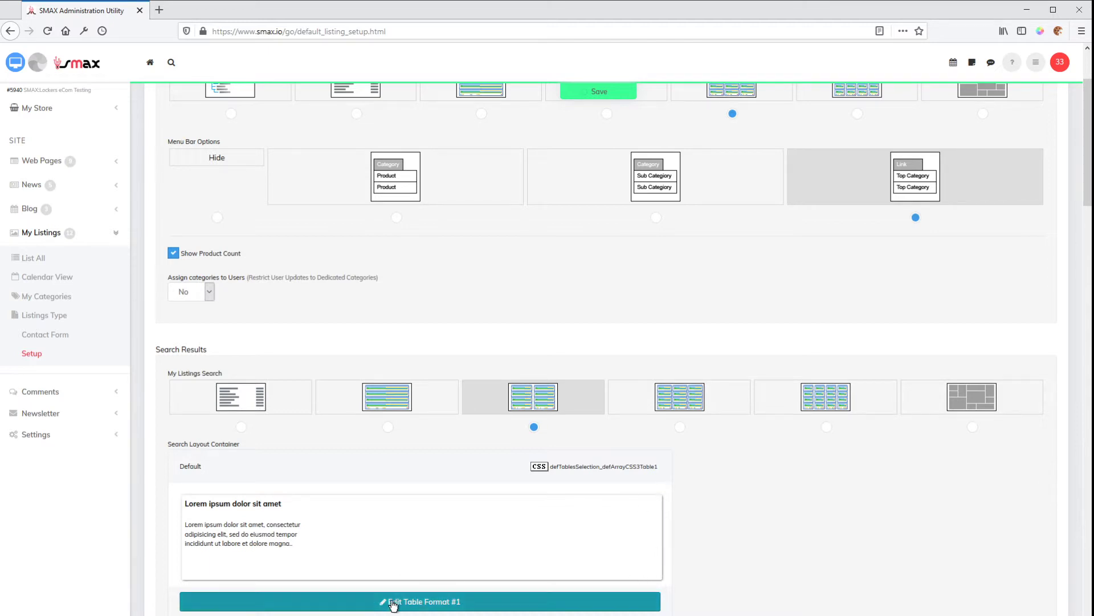
{"action": "left_click", "coordinate": [34, 435]}
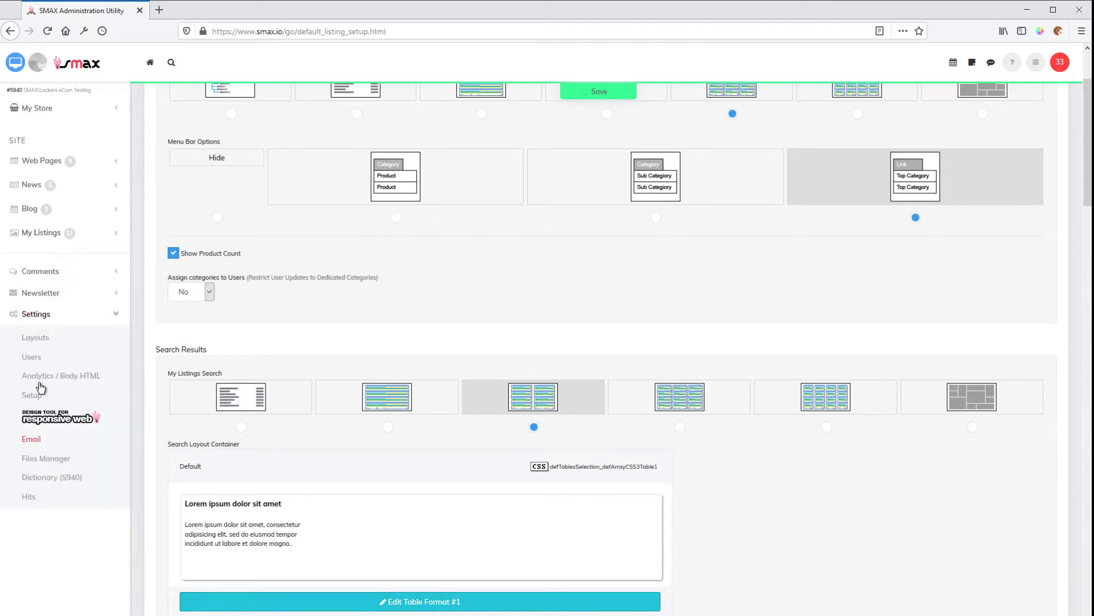
{"action": "left_click", "coordinate": [32, 338]}
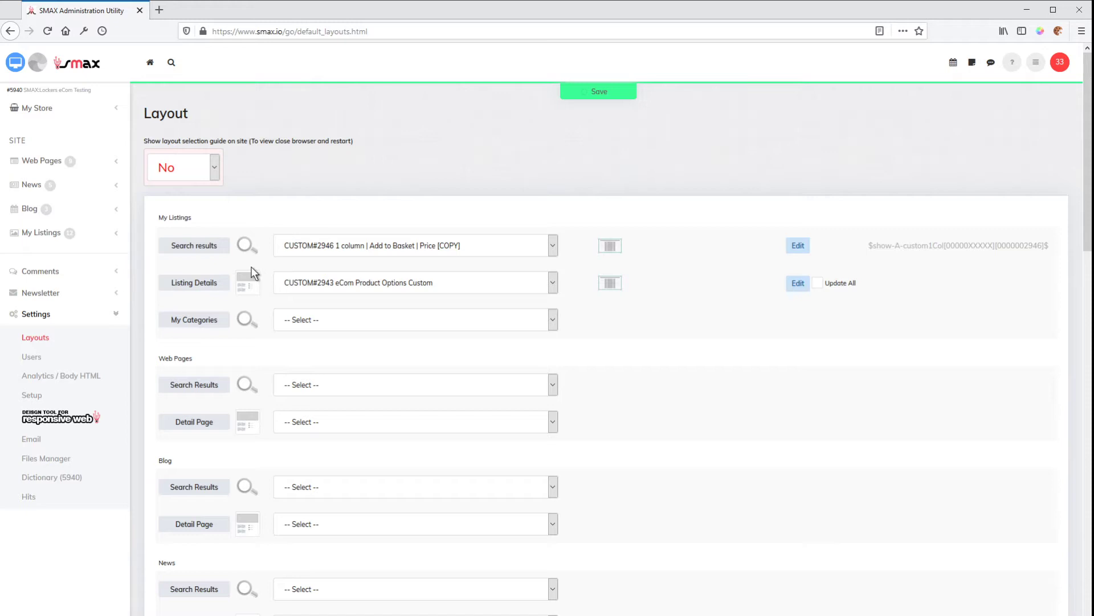
- Open the Advanced Search web page for editing and examine the form-widget codes in its content
{"action": "left_click", "coordinate": [40, 162]}
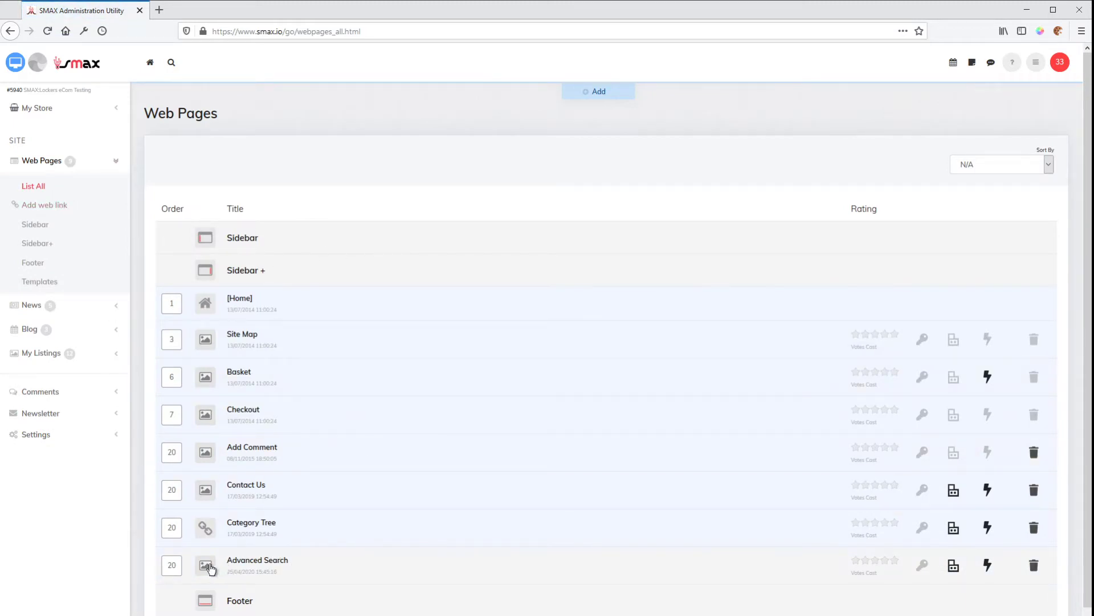
{"action": "left_click", "coordinate": [206, 566]}
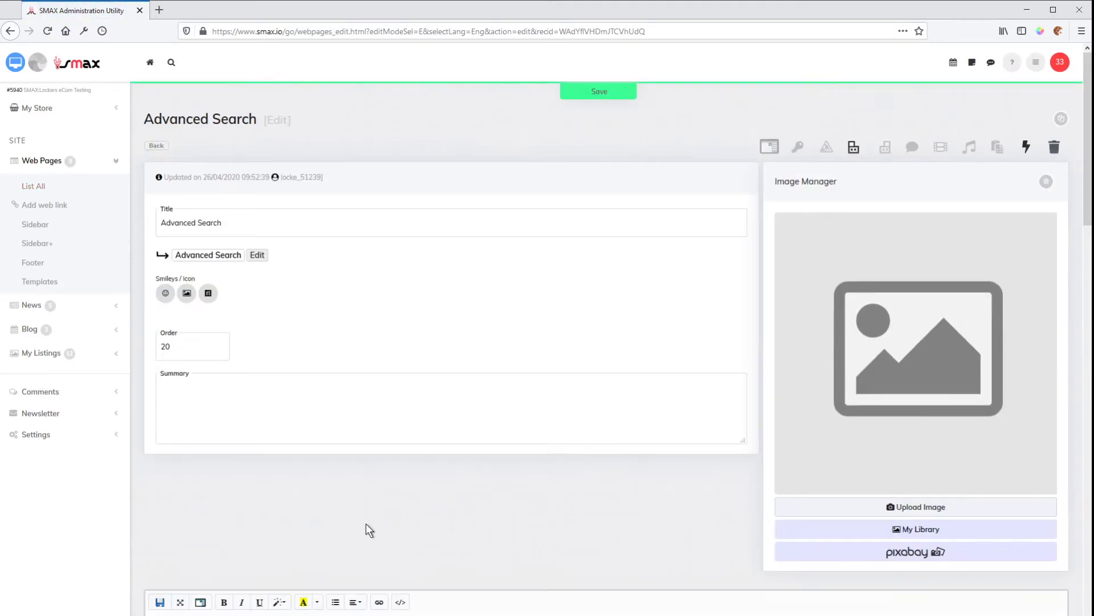
{"action": "scroll", "coordinate": [366, 523], "scroll_direction": "down", "scroll_amount": 5}
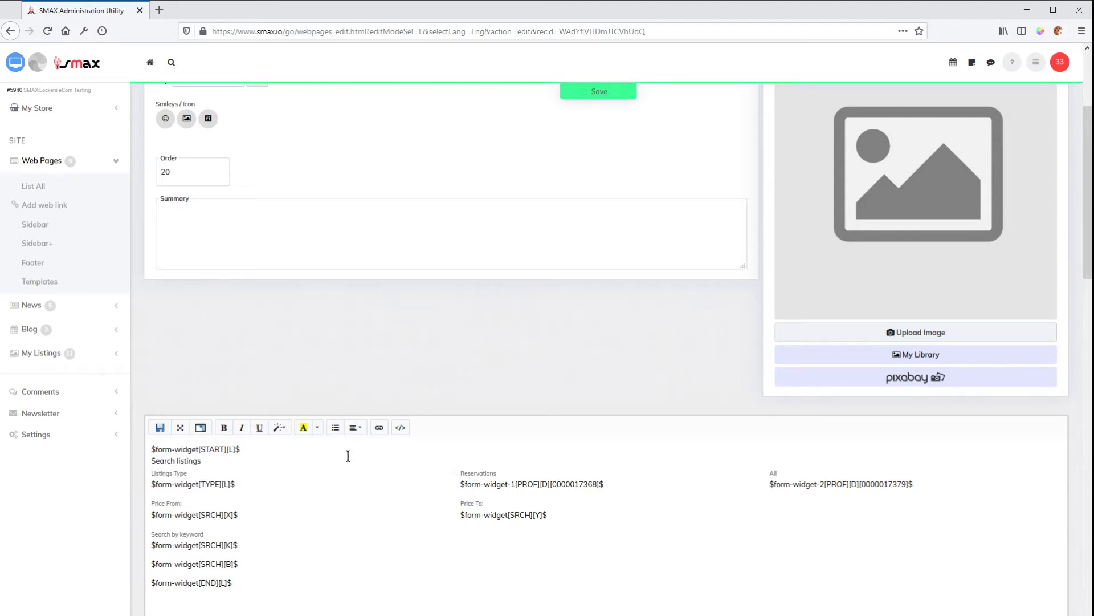
- Return to the web pages list, preview the site's home page, and go back to the editor
{"action": "left_click", "coordinate": [33, 189]}
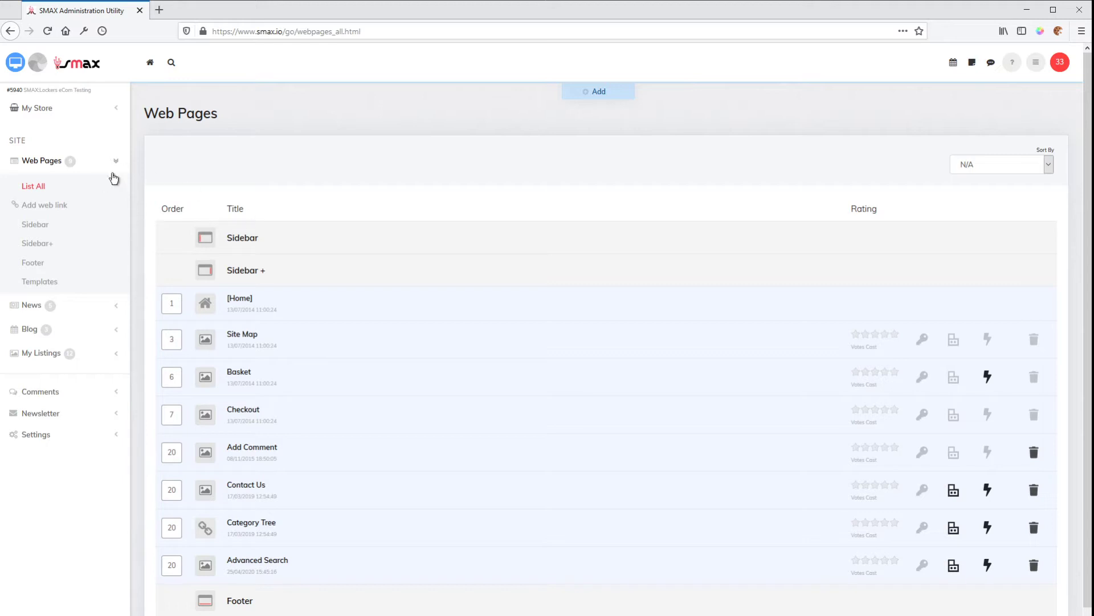
{"action": "left_click", "coordinate": [15, 64]}
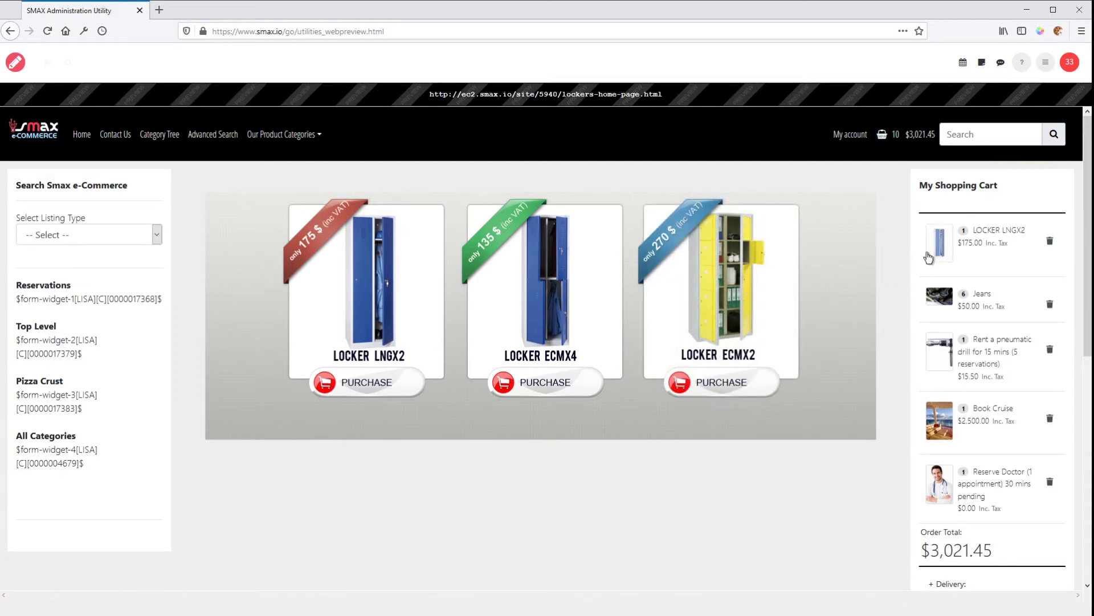
{"action": "left_click", "coordinate": [15, 62]}
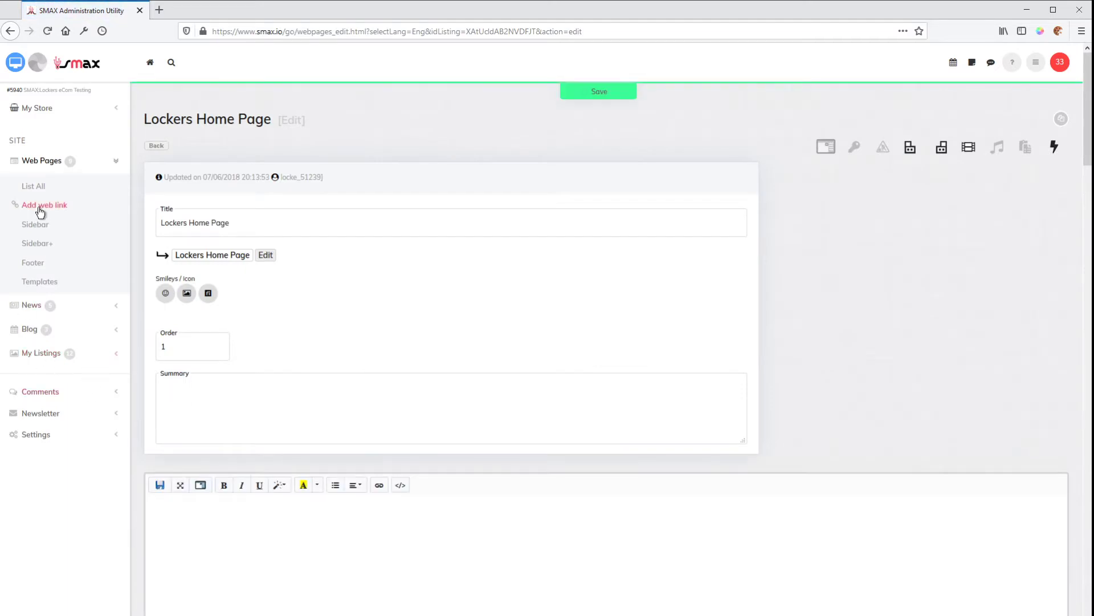
- Show My Categories in the Developer view and examine the category IDs for Reservations and its subcategories
{"action": "left_click", "coordinate": [39, 356]}
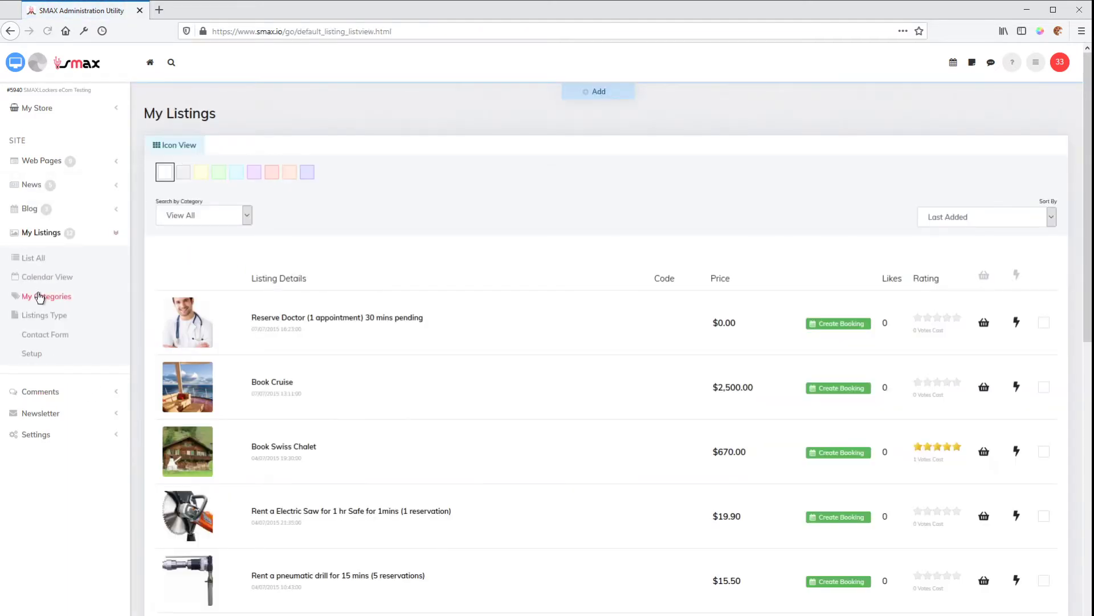
{"action": "left_click", "coordinate": [38, 297]}
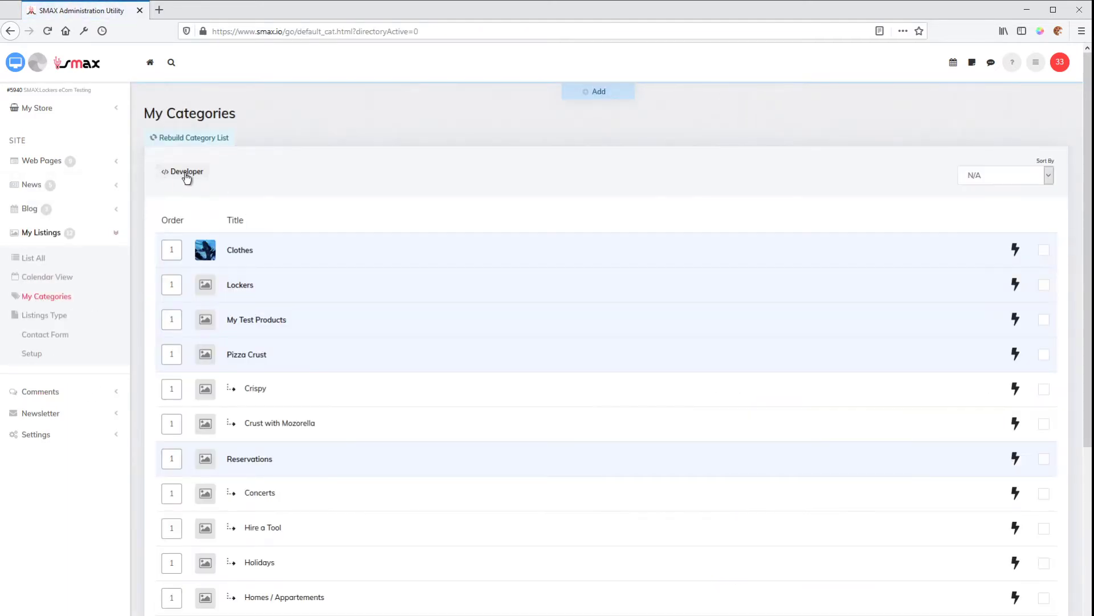
{"action": "left_click", "coordinate": [186, 173]}
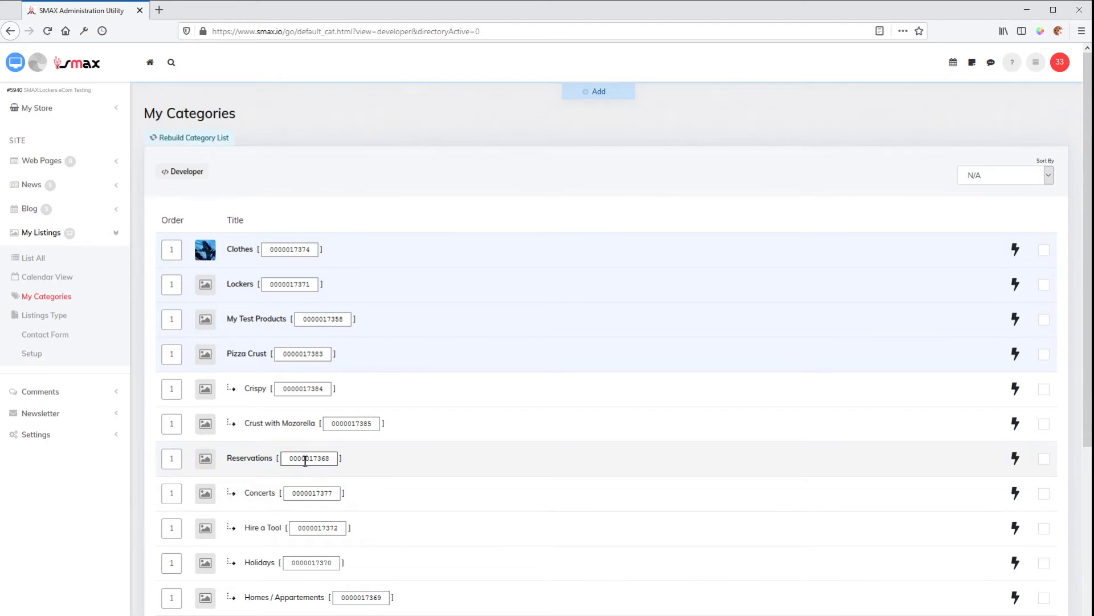
{"action": "scroll", "coordinate": [313, 490], "scroll_direction": "down", "scroll_amount": 1}
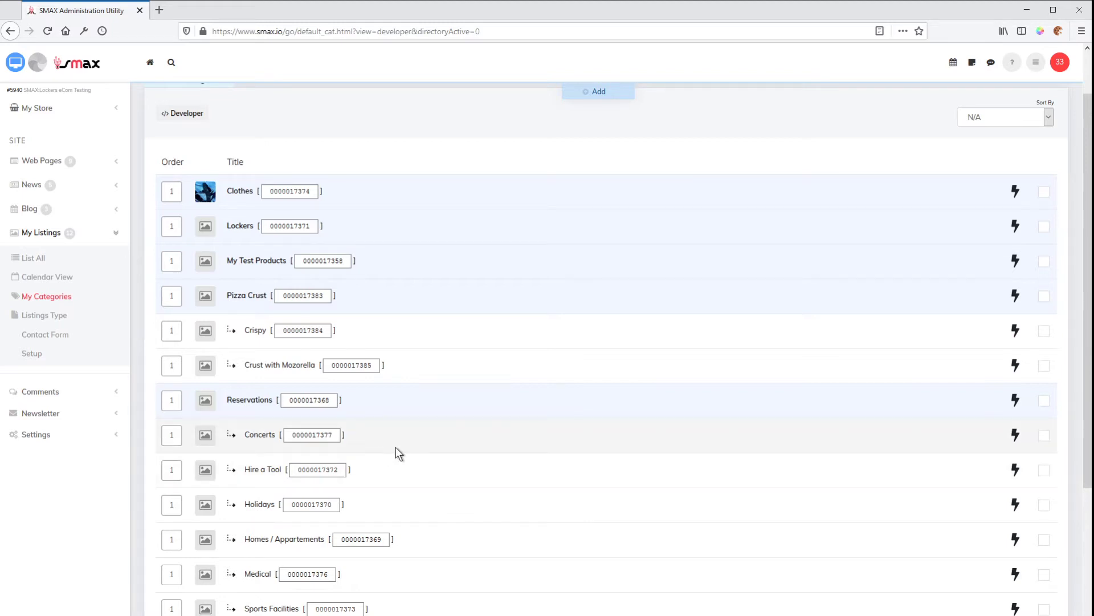
{"action": "scroll", "coordinate": [475, 481], "scroll_direction": "down", "scroll_amount": 1}
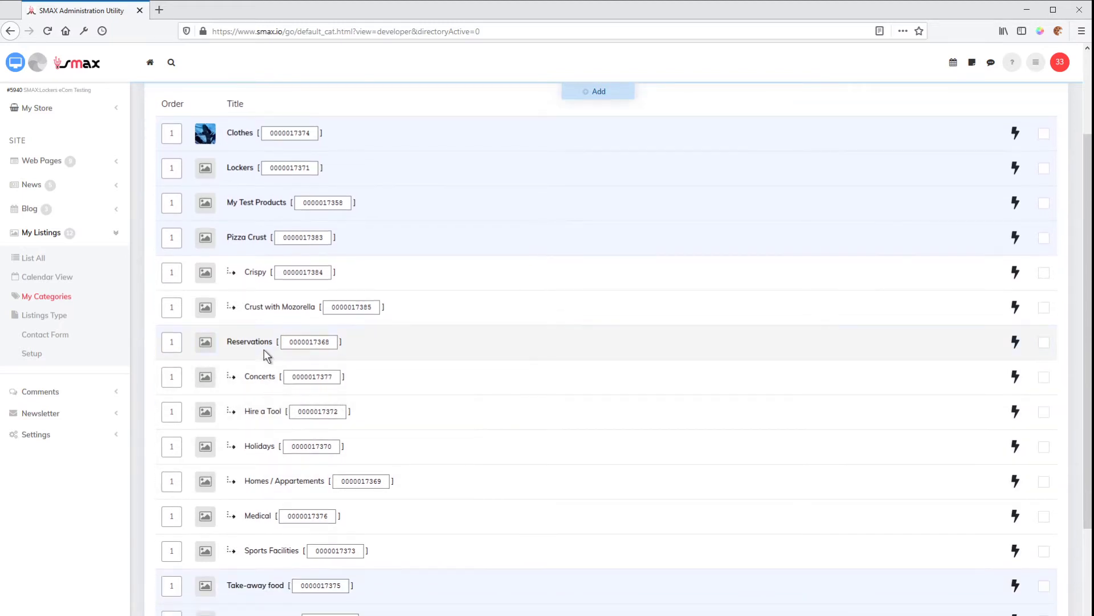
- Filter the My Listings list by the Reservations category and look through the listings
{"action": "left_click", "coordinate": [34, 258]}
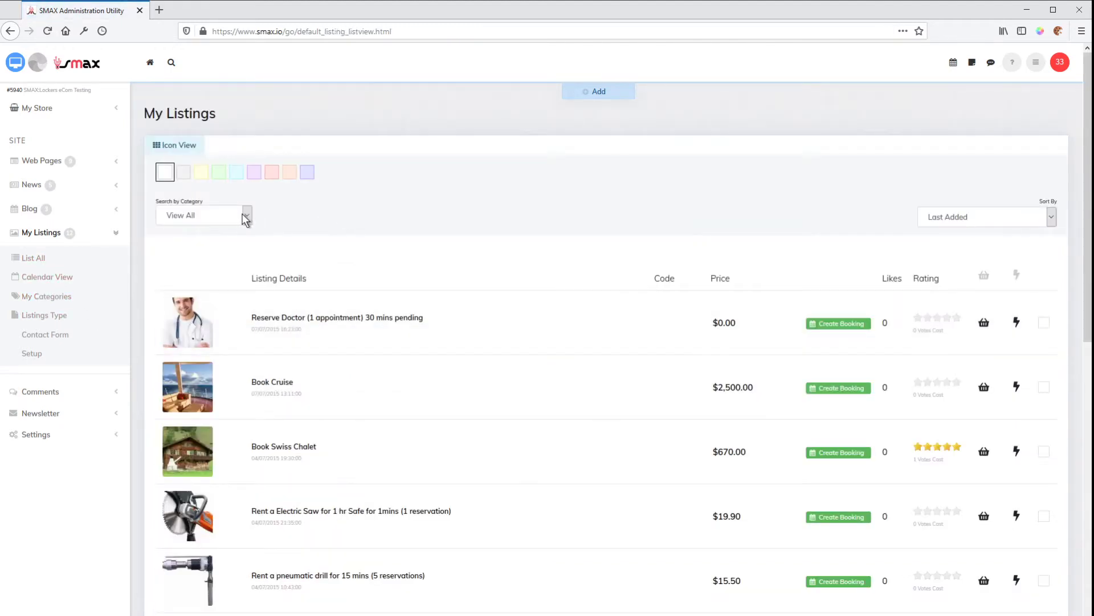
{"action": "left_click", "coordinate": [247, 215]}
{"action": "left_click", "coordinate": [211, 323]}
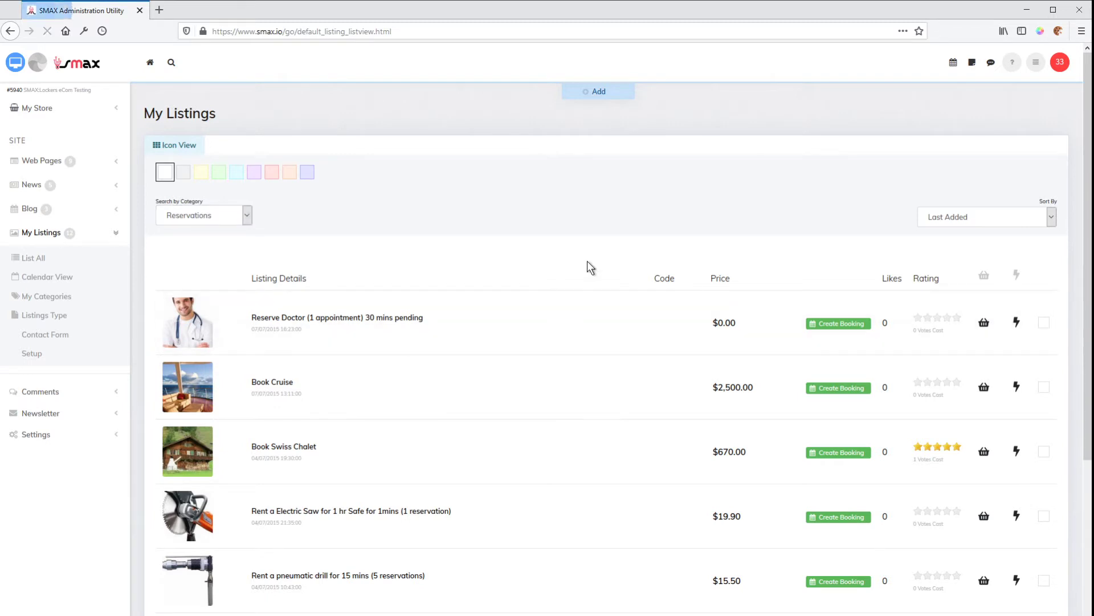
{"action": "scroll", "coordinate": [412, 407], "scroll_direction": "down", "scroll_amount": 3}
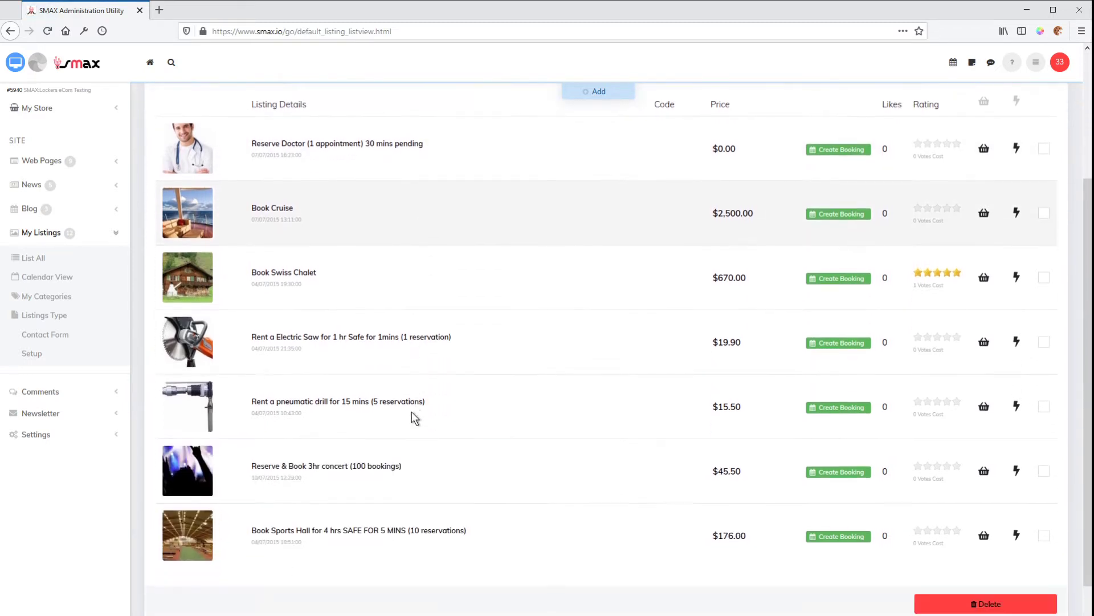
{"action": "scroll", "coordinate": [433, 330], "scroll_direction": "up", "scroll_amount": 3}
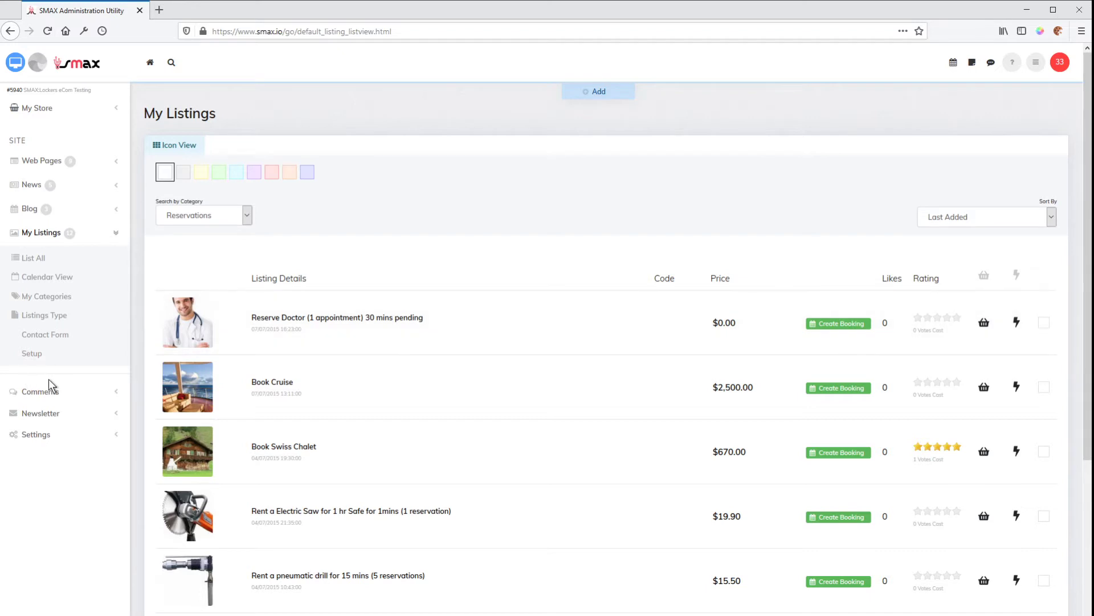
- Open the layout gallery for My Listings search results in the Layouts settings and browse the Preset designs
{"action": "left_click", "coordinate": [40, 435]}
{"action": "left_click", "coordinate": [37, 337]}
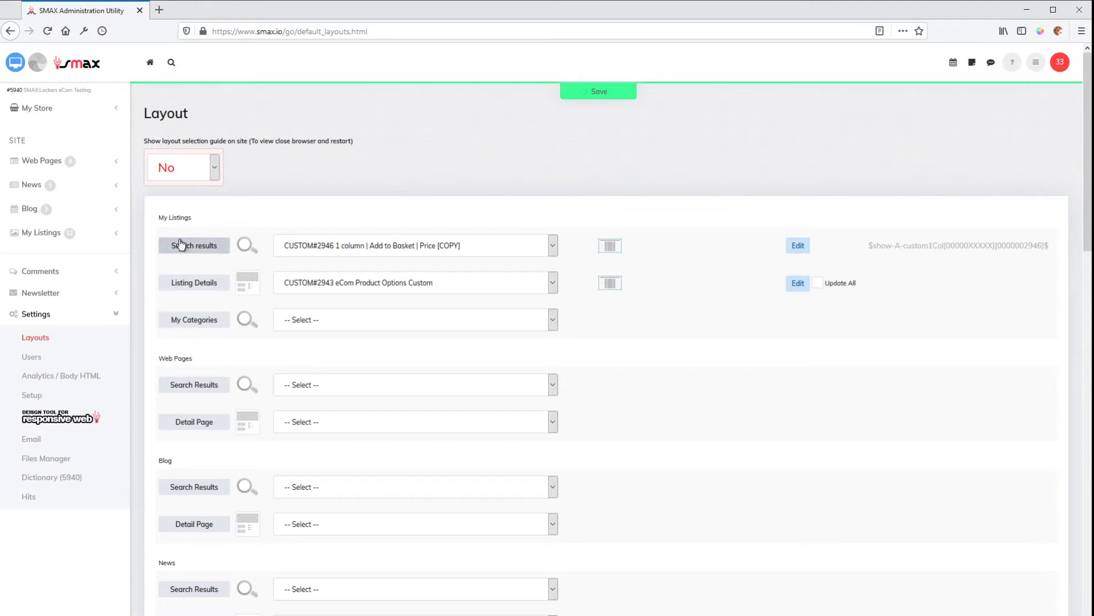
{"action": "left_click", "coordinate": [246, 247]}
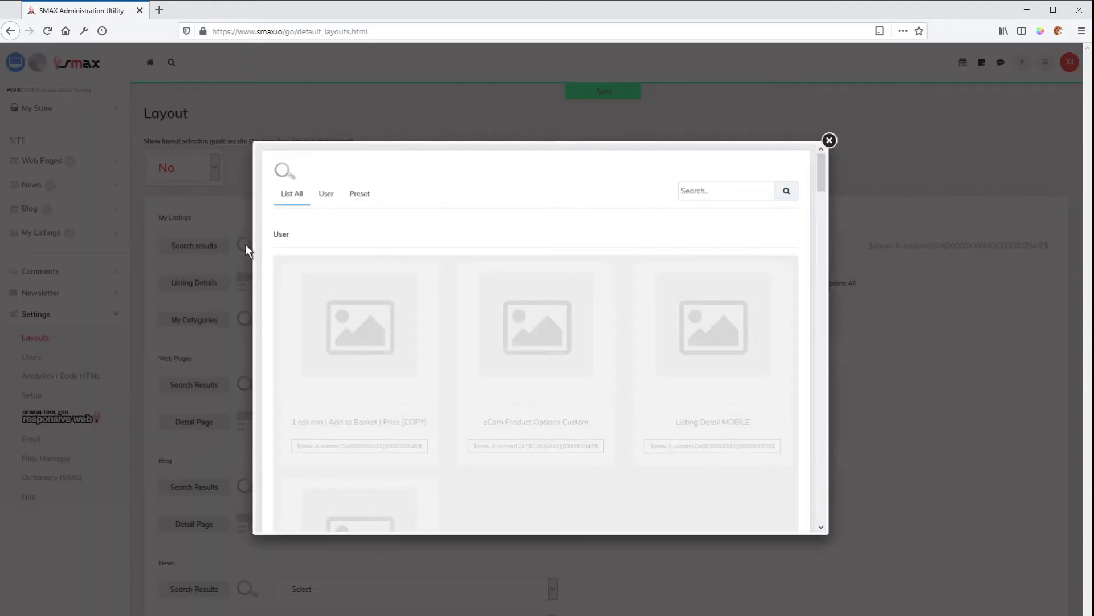
{"action": "left_click", "coordinate": [359, 195]}
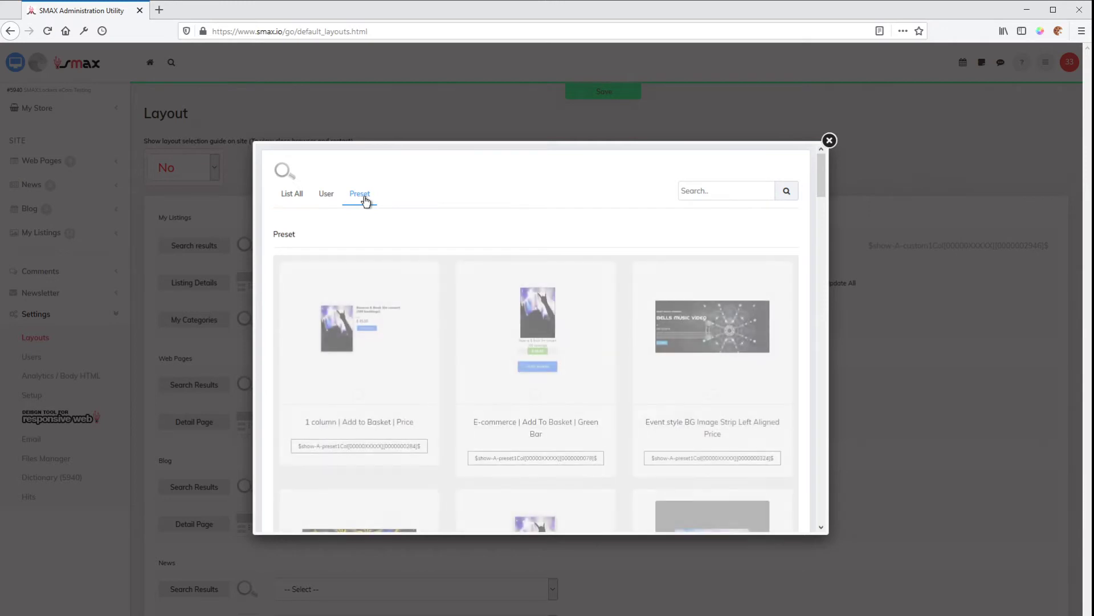
{"action": "left_click_drag", "start_coordinate": [822, 176], "coordinate": [826, 215]}
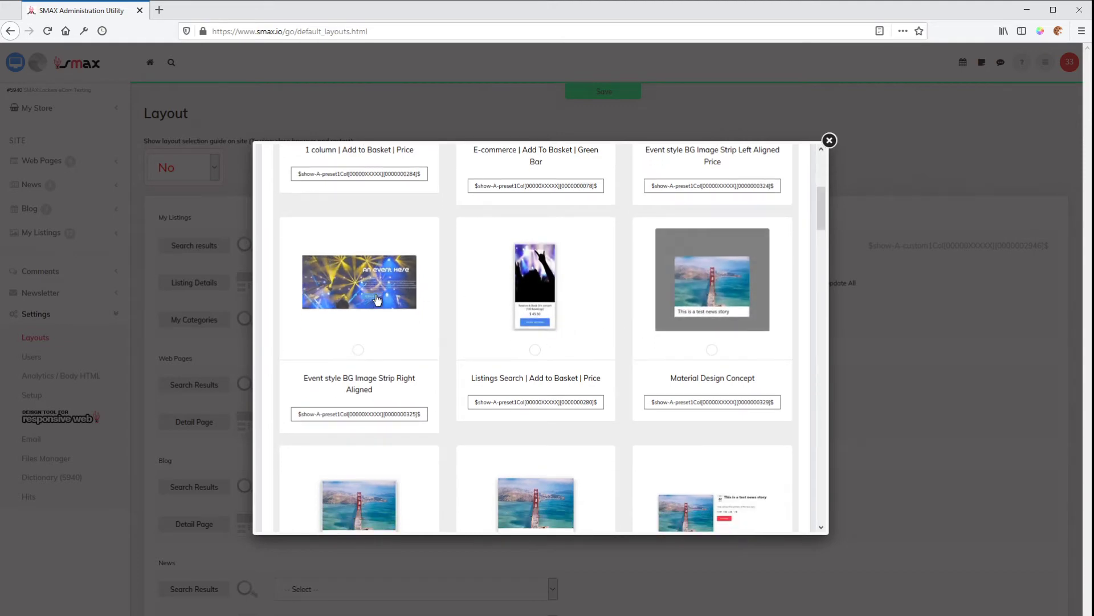
- Find the Rounded card | Add To Basket preset in the layout gallery, copy its shortcode, and close the gallery
{"action": "left_click_drag", "start_coordinate": [819, 197], "coordinate": [824, 234]}
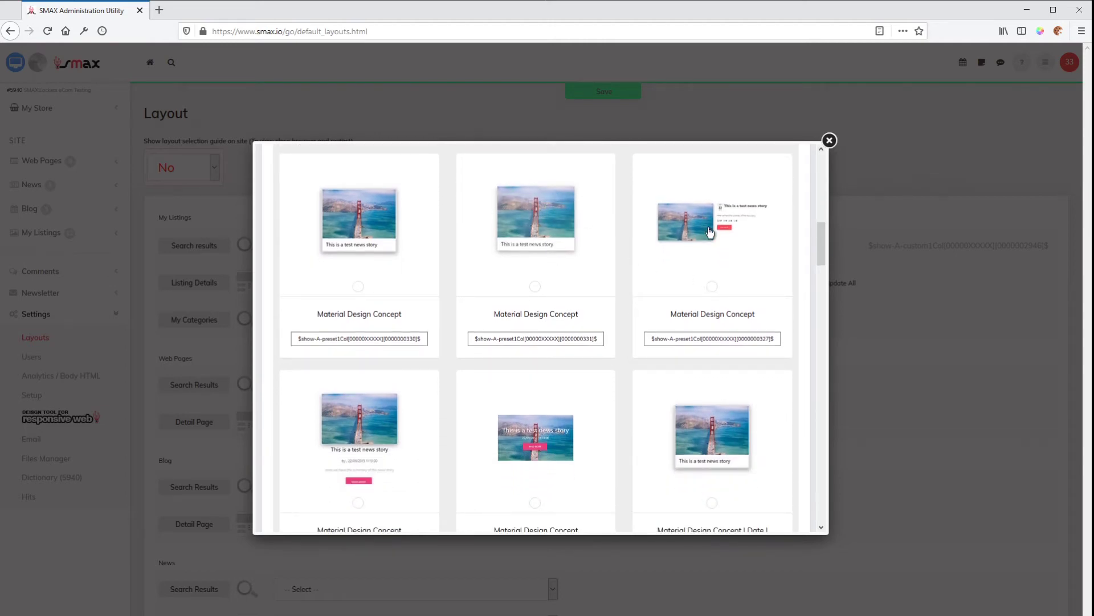
{"action": "left_click_drag", "start_coordinate": [821, 236], "coordinate": [816, 334]}
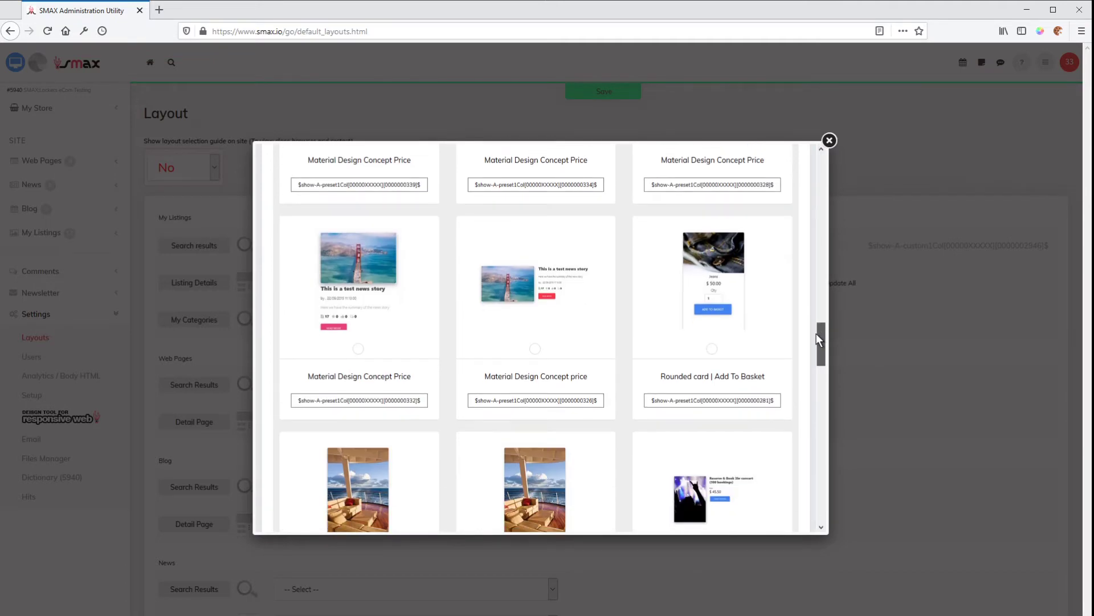
{"action": "left_click_drag", "start_coordinate": [816, 333], "coordinate": [816, 334]}
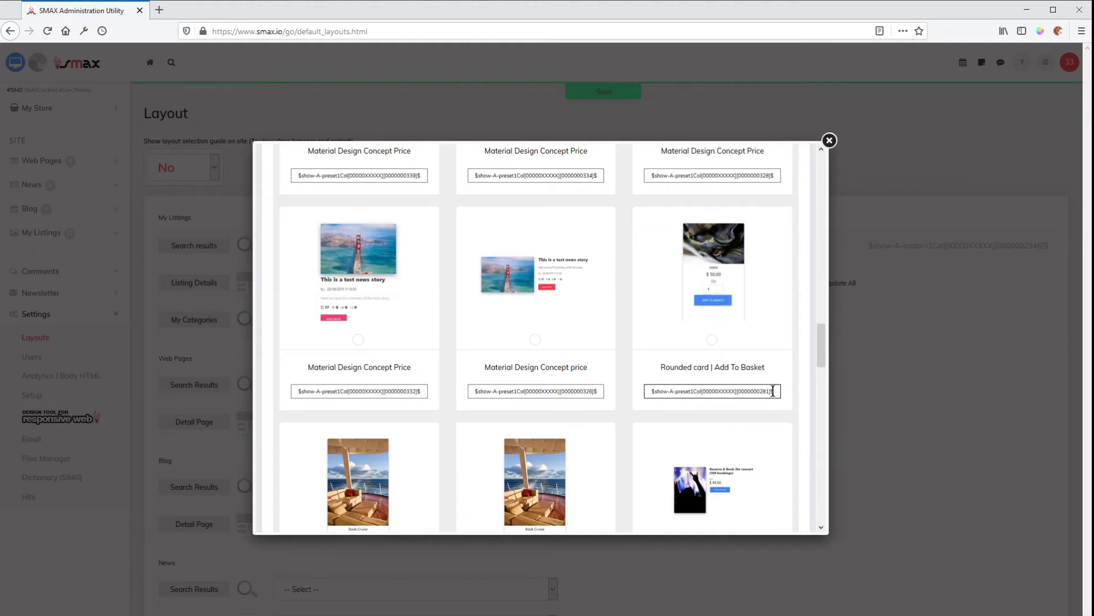
{"action": "left_click_drag", "start_coordinate": [774, 391], "coordinate": [647, 391]}
{"action": "key", "text": "ctrl+c"}
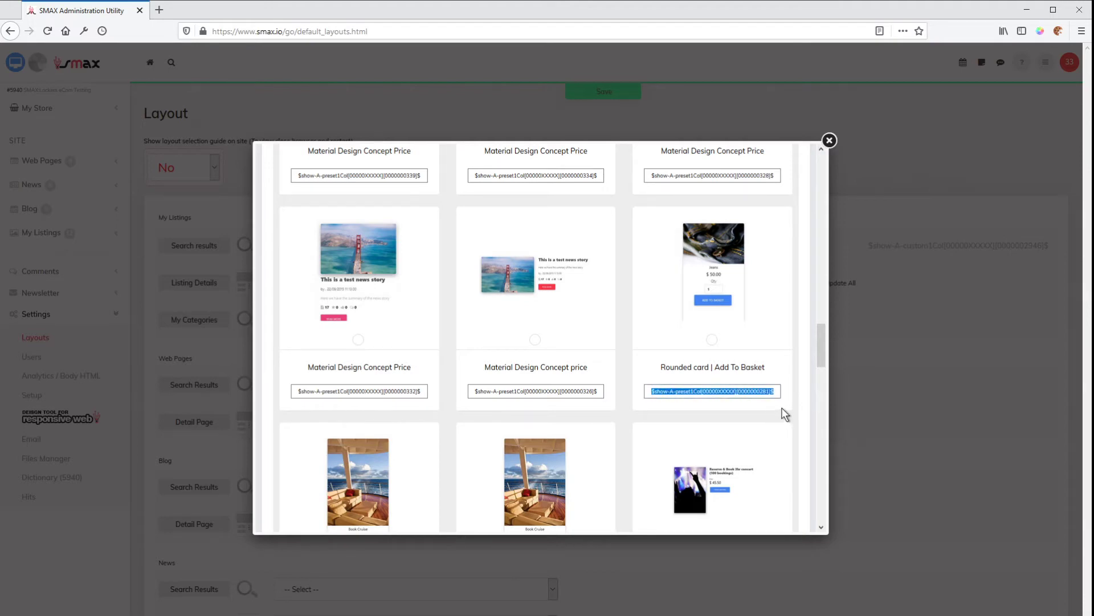
{"action": "left_click", "coordinate": [830, 141]}
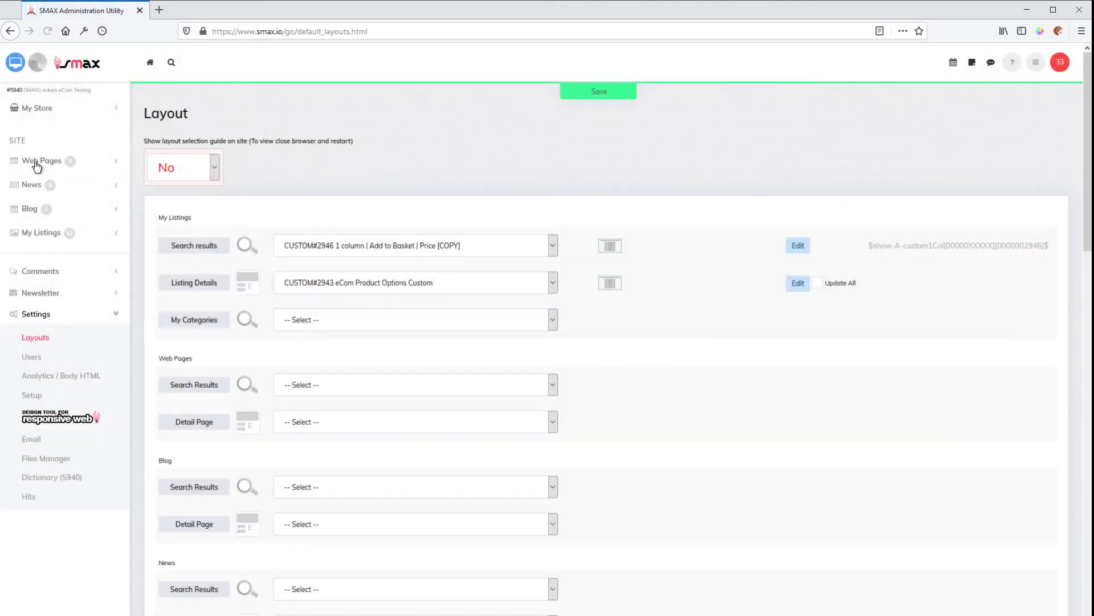
- Add a new web page titled "Reservations" with the blank layout and default template
{"action": "left_click", "coordinate": [39, 163]}
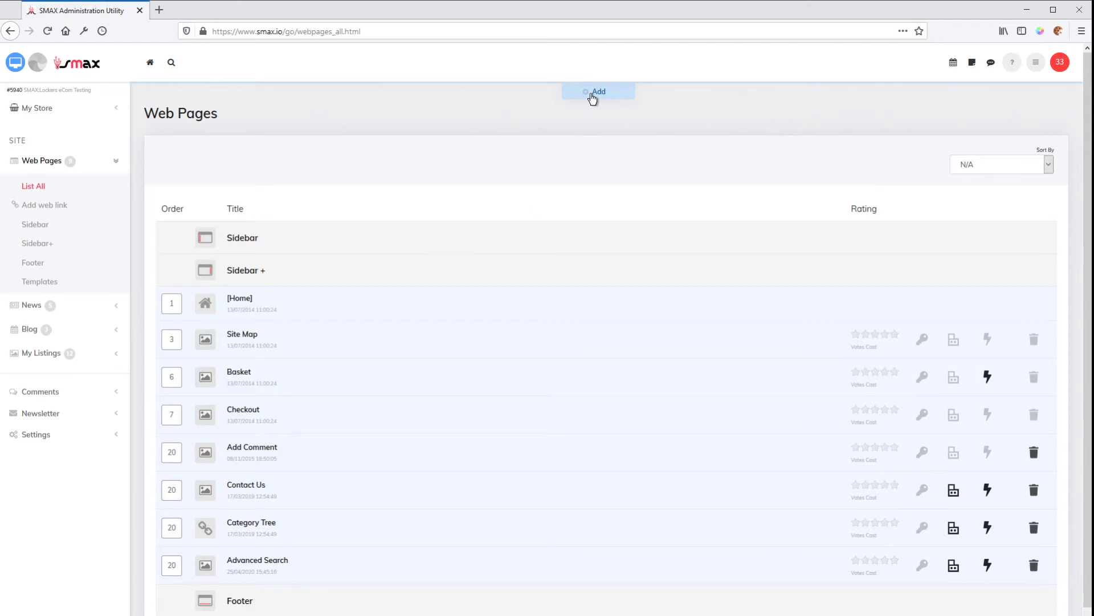
{"action": "left_click", "coordinate": [598, 94]}
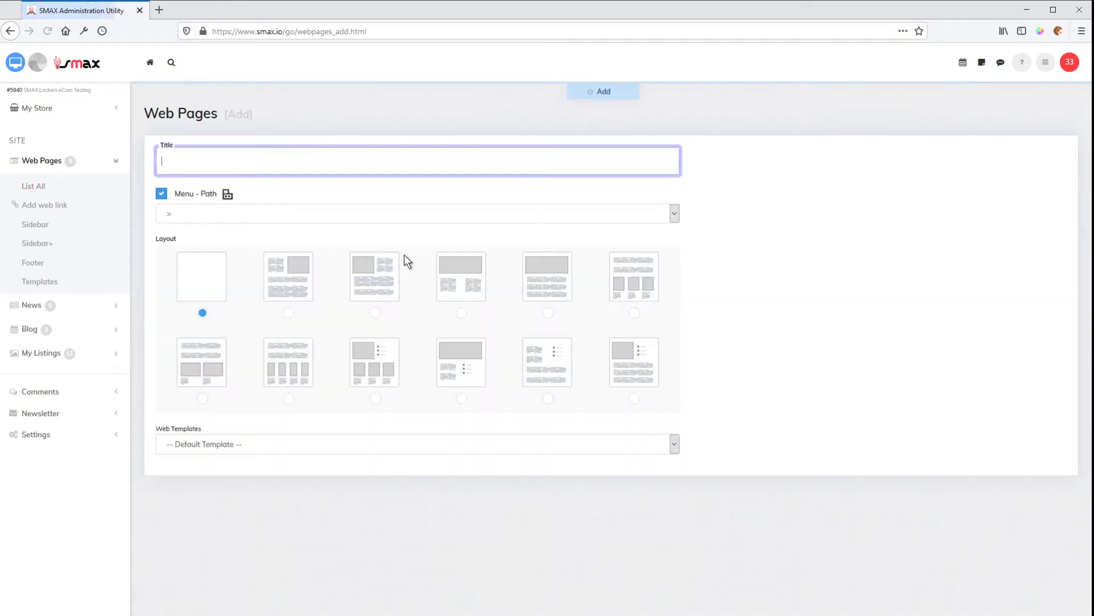
{"action": "type", "text": "Re"}
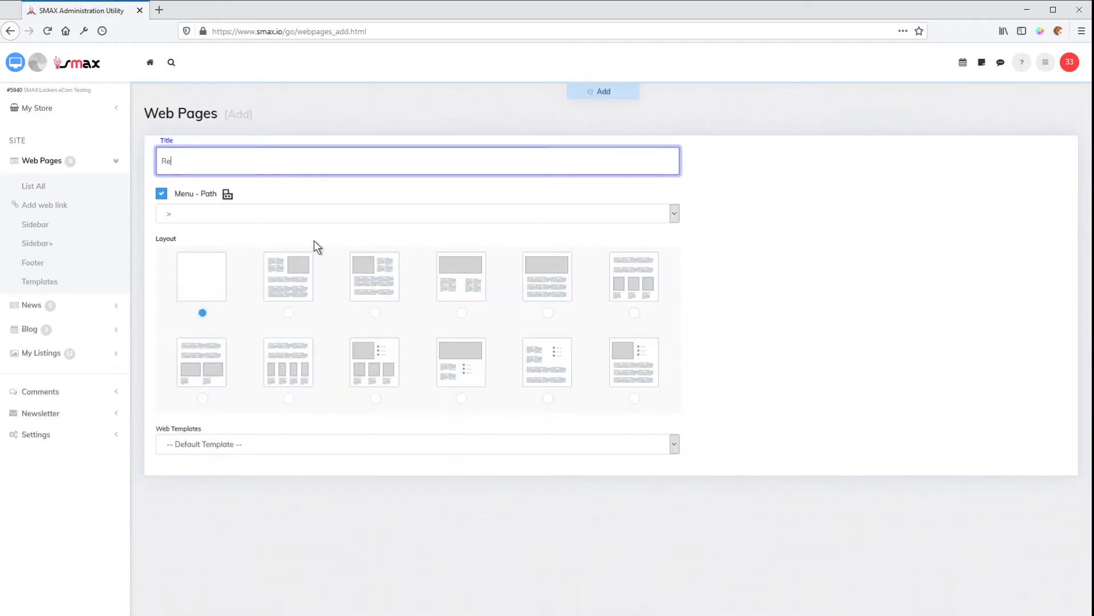
{"action": "type", "text": "servations"}
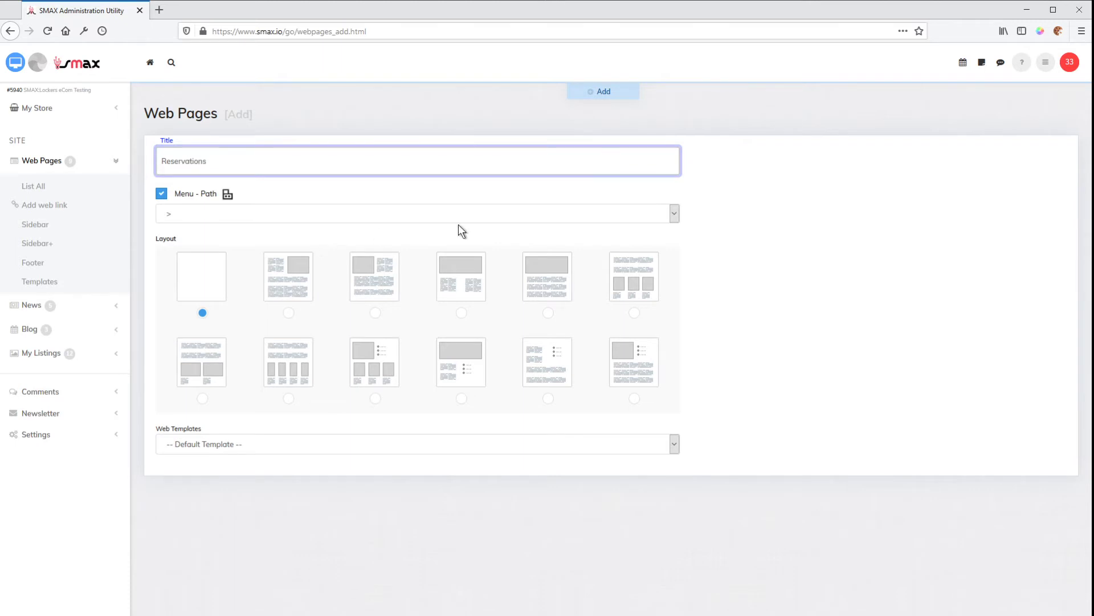
{"action": "left_click", "coordinate": [605, 92]}
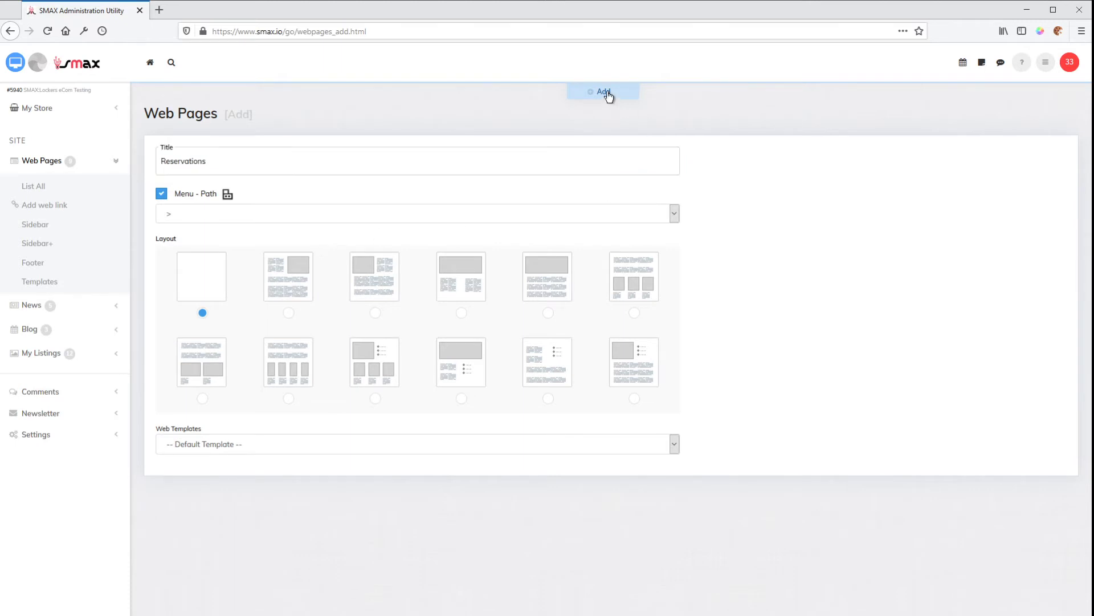
- Write "OK here is the ultimate reservations:" in the page body, paste the copied layout shortcode below it, and save the page
{"action": "scroll", "coordinate": [365, 480], "scroll_direction": "down", "scroll_amount": 5}
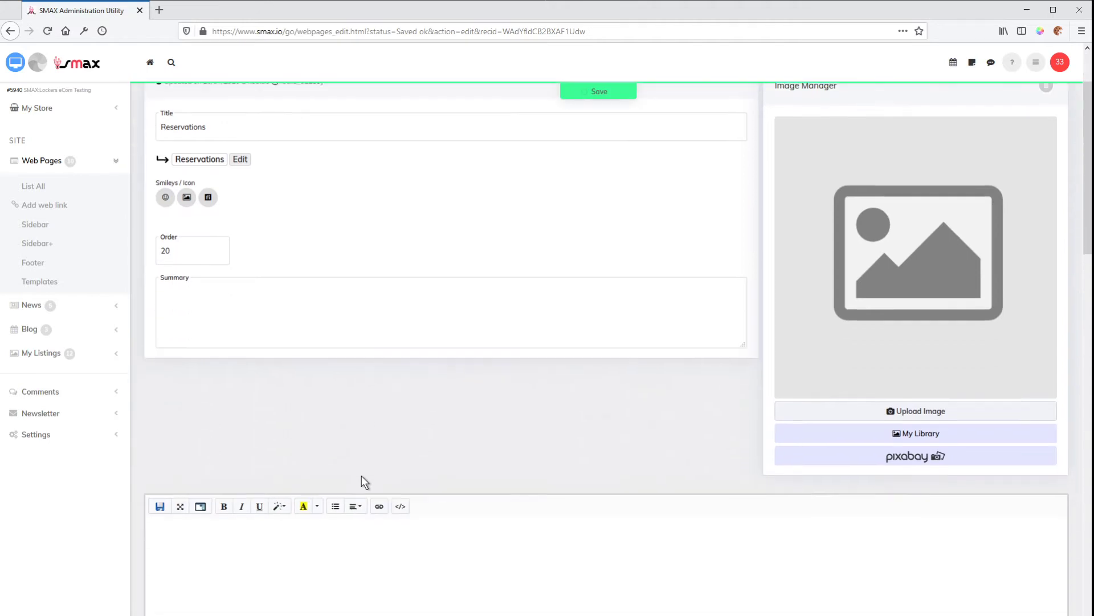
{"action": "left_click", "coordinate": [170, 388]}
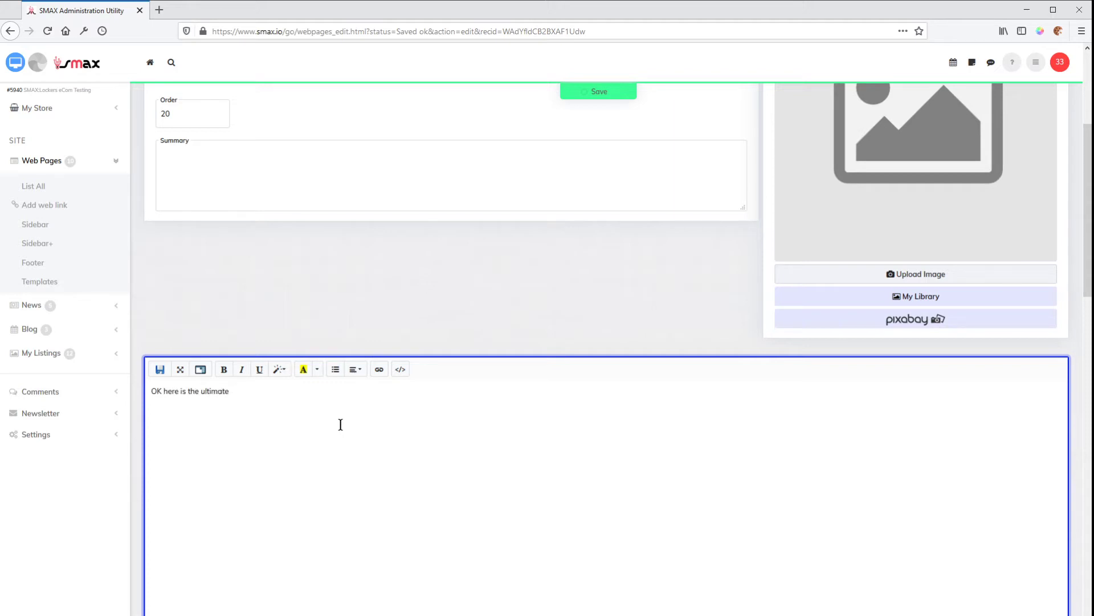
{"action": "type", "text": "rvo"}
{"action": "key", "text": "ctrl+v"}
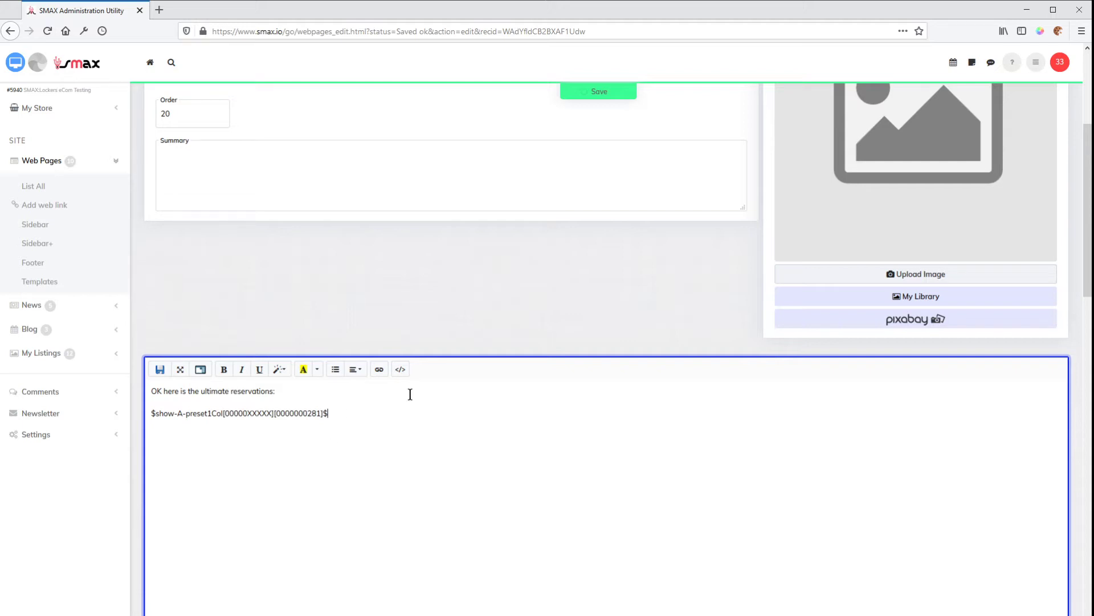
{"action": "left_click", "coordinate": [600, 97]}
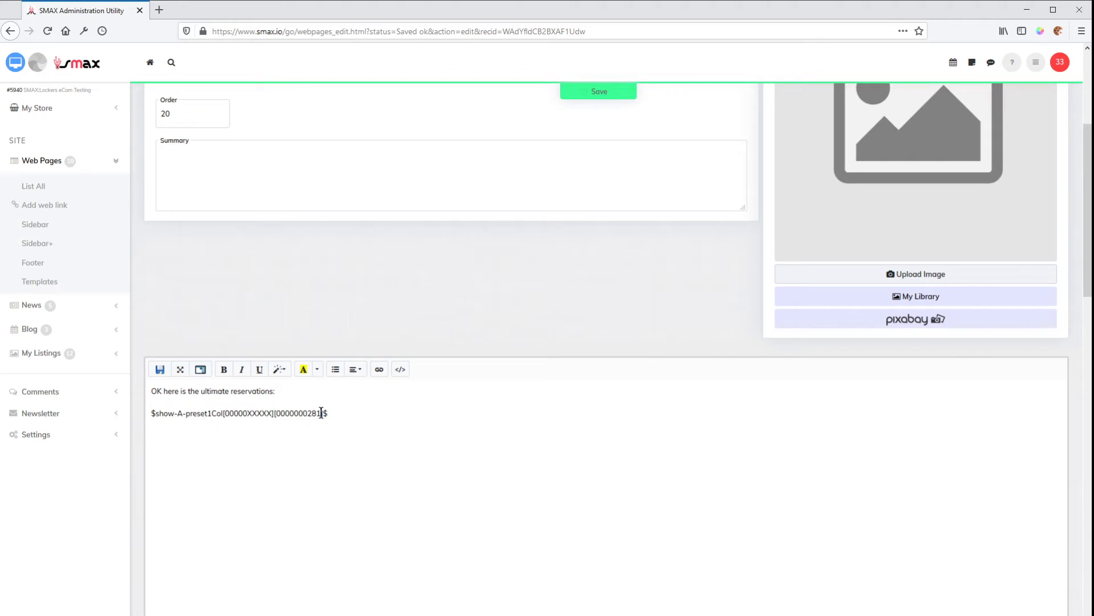
- Examine the layout ID and the category ID placeholder within the pasted shortcode, and save the page again
{"action": "left_click_drag", "start_coordinate": [325, 412], "coordinate": [275, 413]}
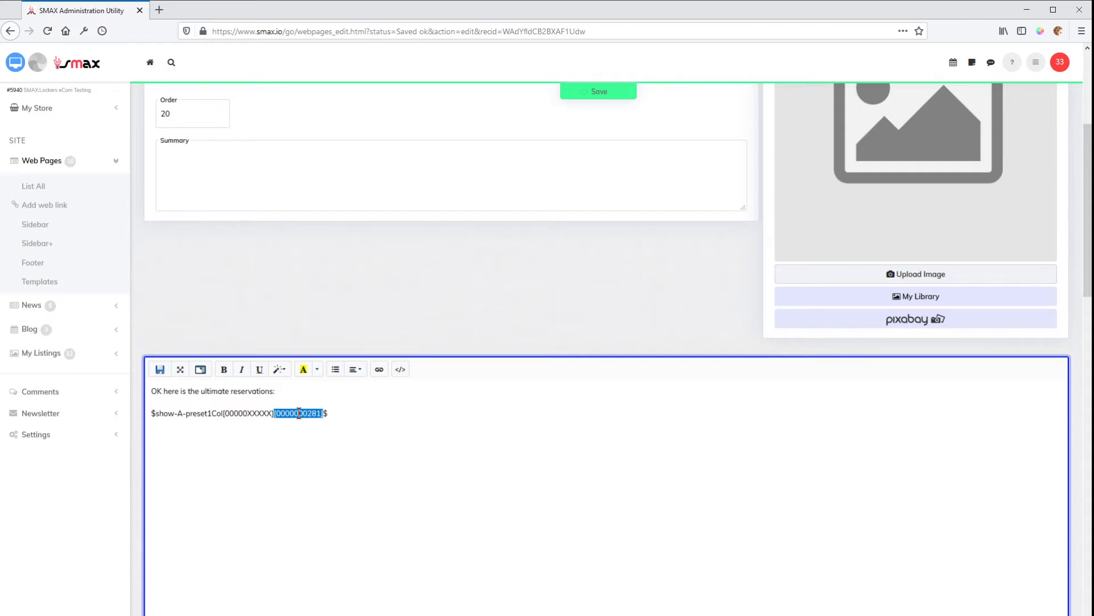
{"action": "left_click", "coordinate": [266, 412]}
{"action": "left_click_drag", "start_coordinate": [274, 412], "coordinate": [223, 415]}
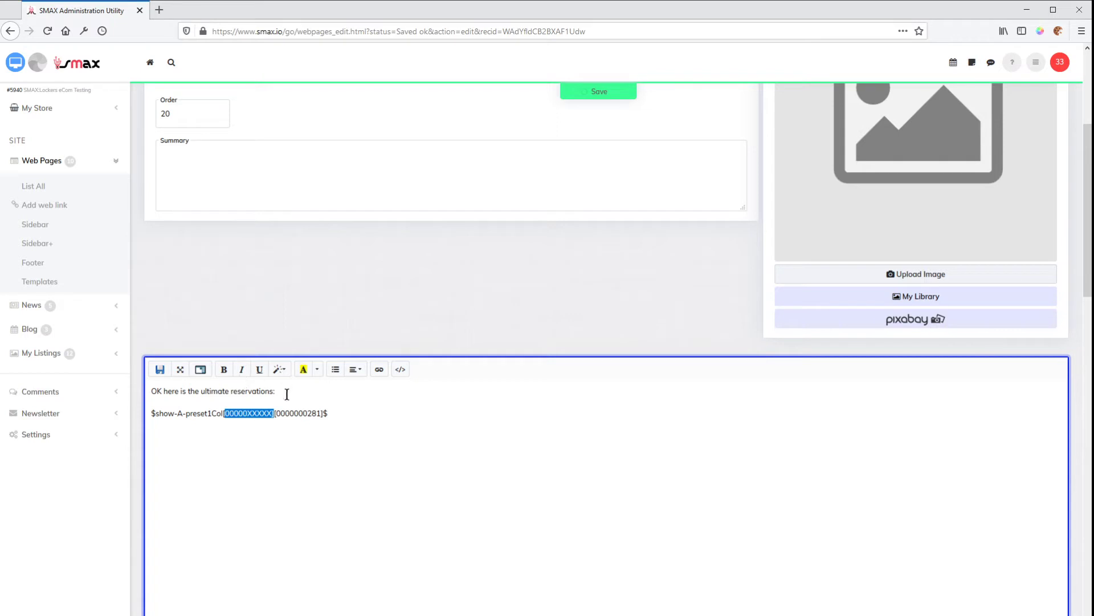
{"action": "left_click", "coordinate": [304, 412]}
{"action": "left_click_drag", "start_coordinate": [320, 413], "coordinate": [276, 416]}
{"action": "left_click", "coordinate": [274, 414]}
{"action": "left_click_drag", "start_coordinate": [272, 412], "coordinate": [229, 415]}
{"action": "left_click", "coordinate": [590, 94]}
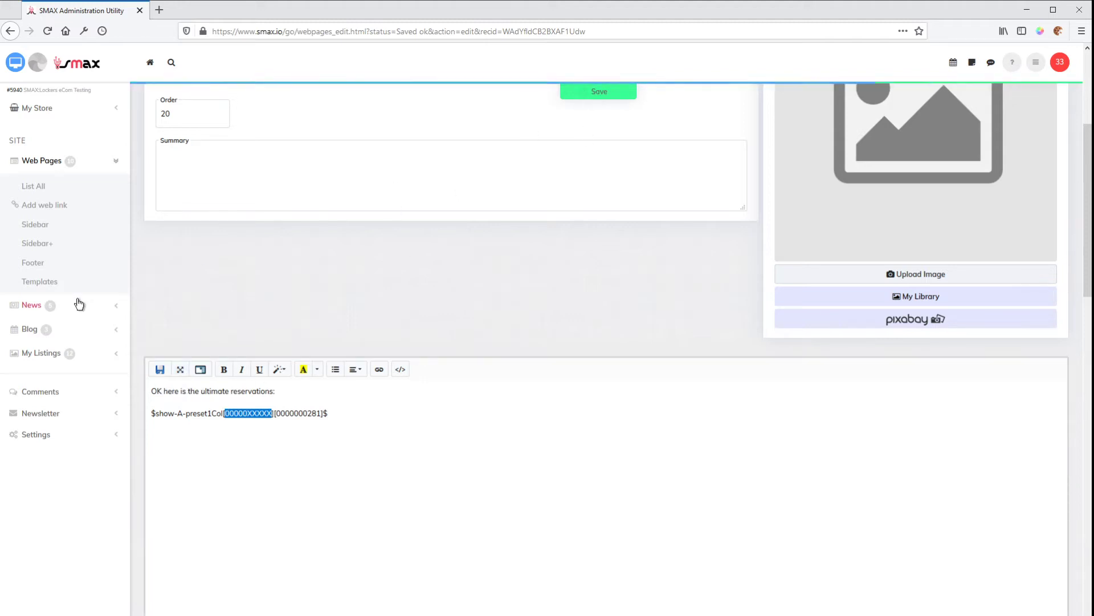
- Show My Categories in the Developer view and copy the ID of the Reservations category
{"action": "left_click", "coordinate": [40, 354]}
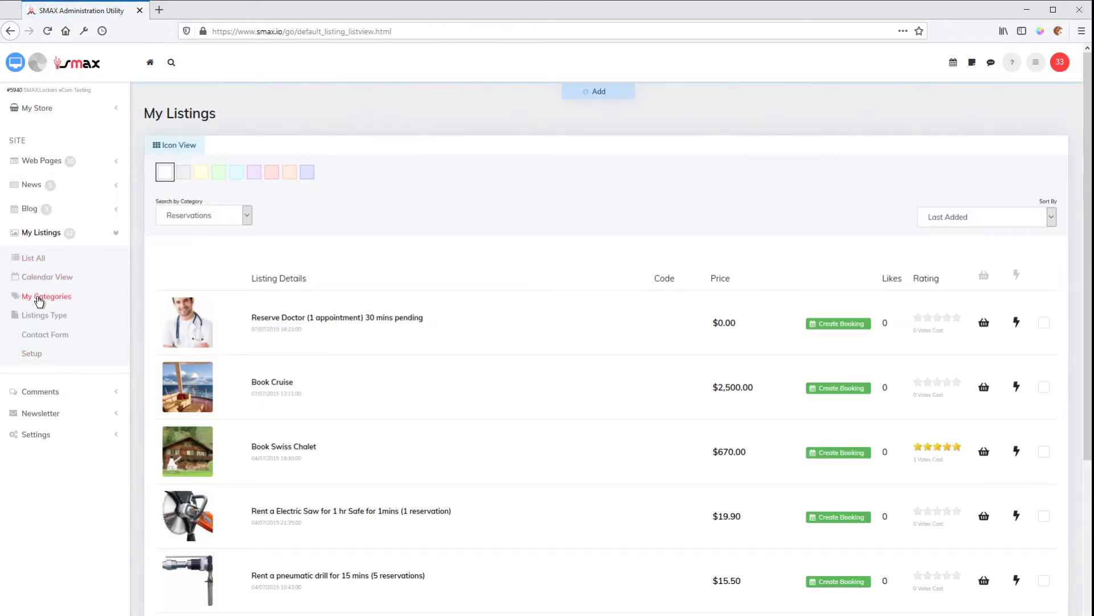
{"action": "left_click", "coordinate": [37, 297]}
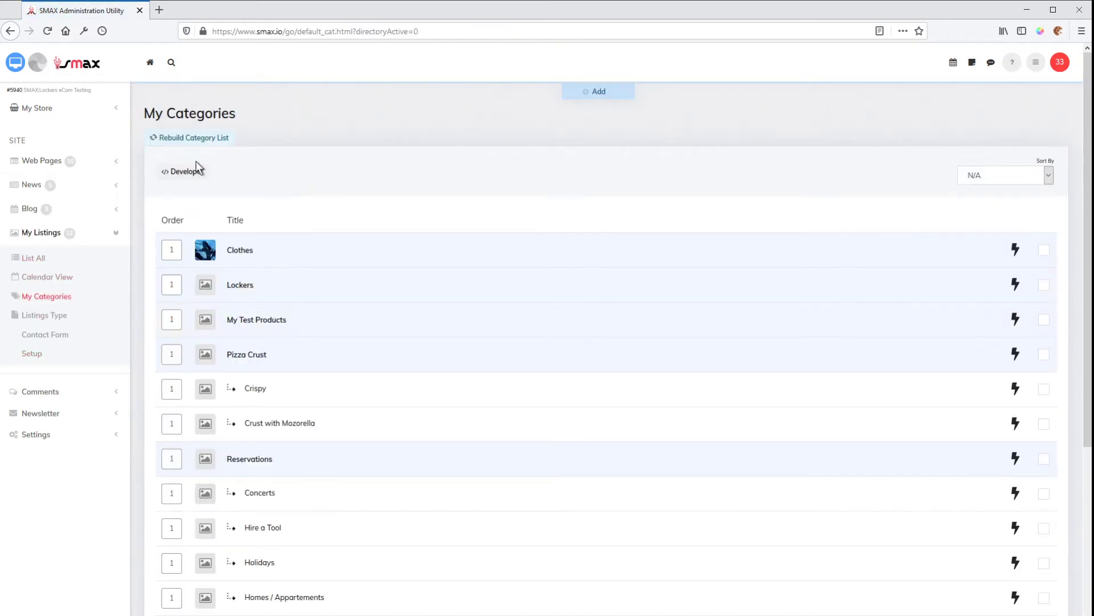
{"action": "left_click", "coordinate": [185, 174]}
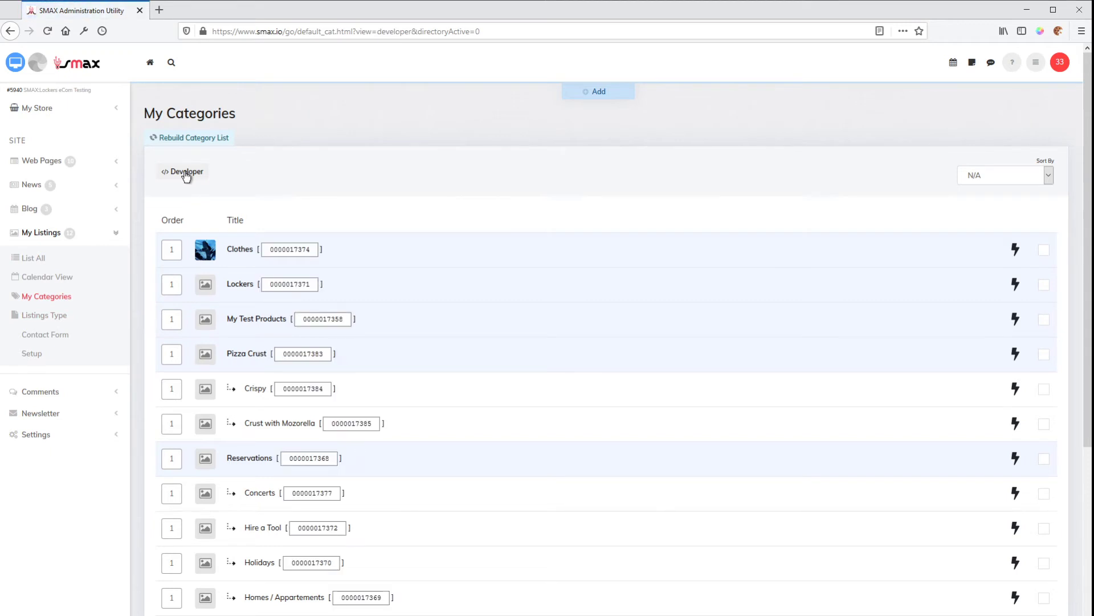
{"action": "scroll", "coordinate": [311, 428], "scroll_direction": "down", "scroll_amount": 5}
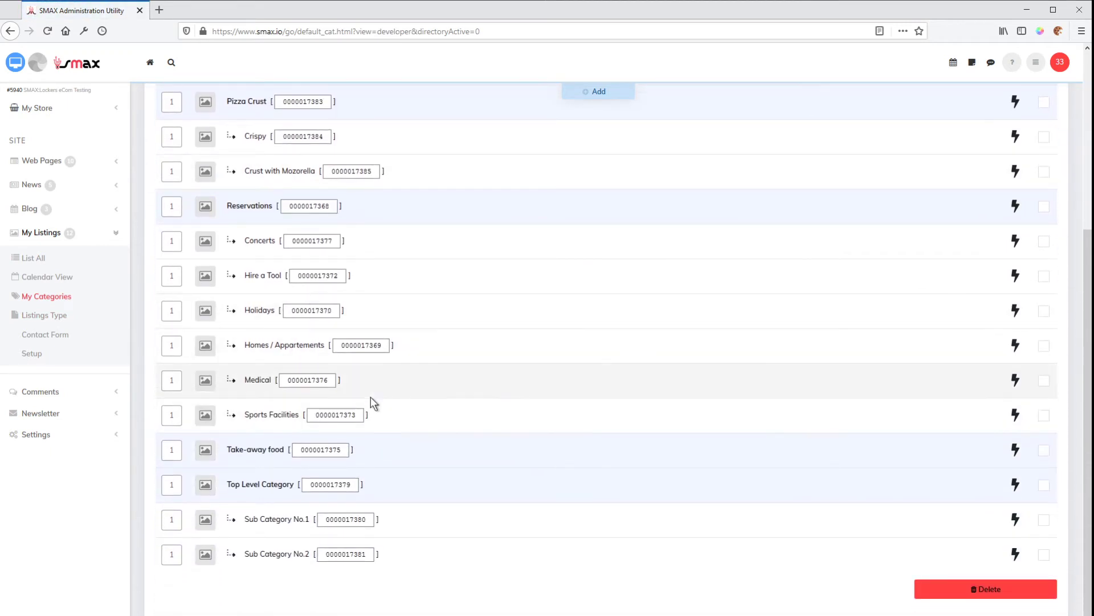
{"action": "scroll", "coordinate": [371, 403], "scroll_direction": "up", "scroll_amount": 5}
{"action": "scroll", "coordinate": [299, 446], "scroll_direction": "down", "scroll_amount": 2}
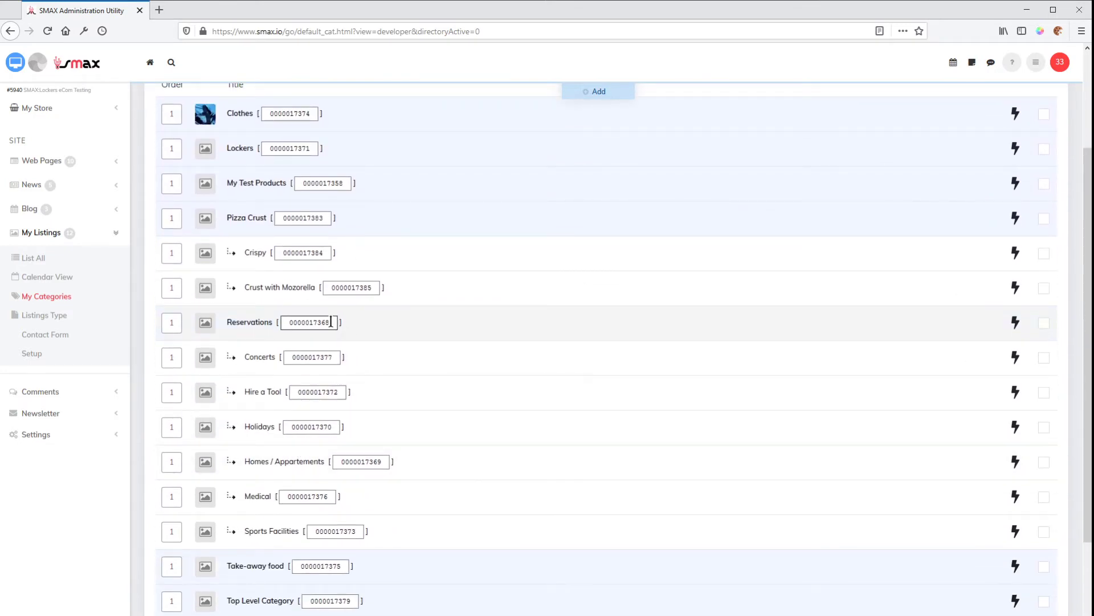
{"action": "left_click_drag", "start_coordinate": [331, 322], "coordinate": [280, 322]}
{"action": "key", "text": "ctrl+c"}
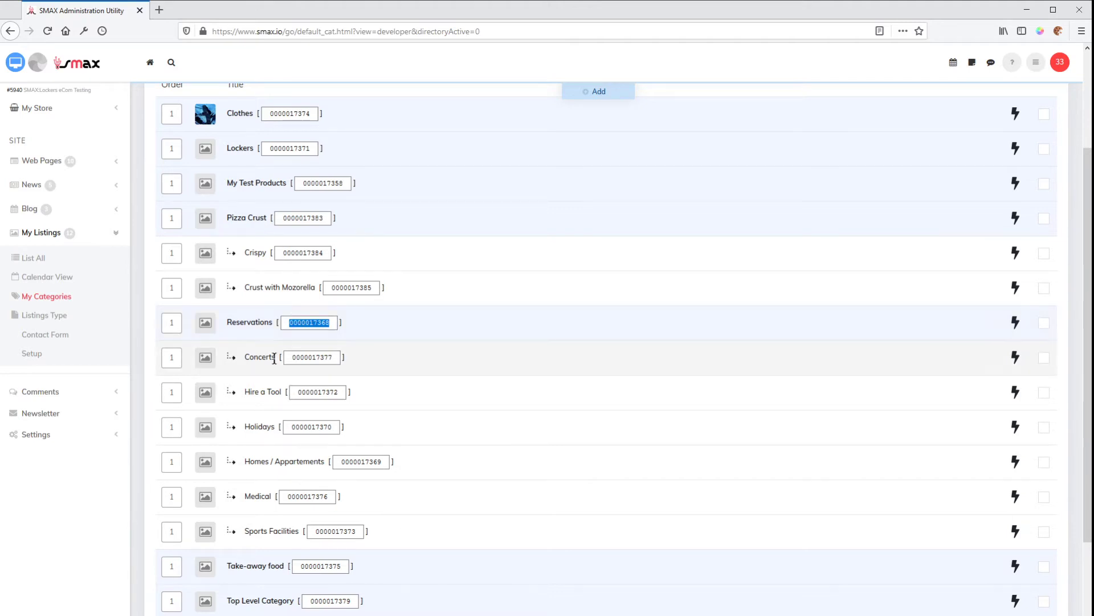
{"action": "scroll", "coordinate": [268, 502], "scroll_direction": "up", "scroll_amount": 1}
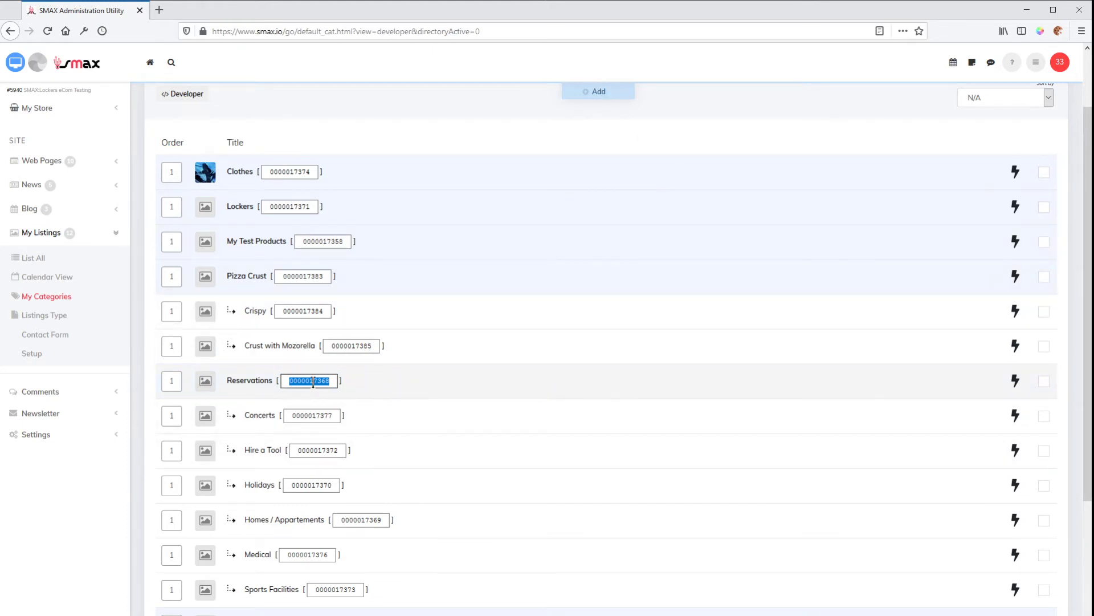
{"action": "left_click", "coordinate": [42, 161]}
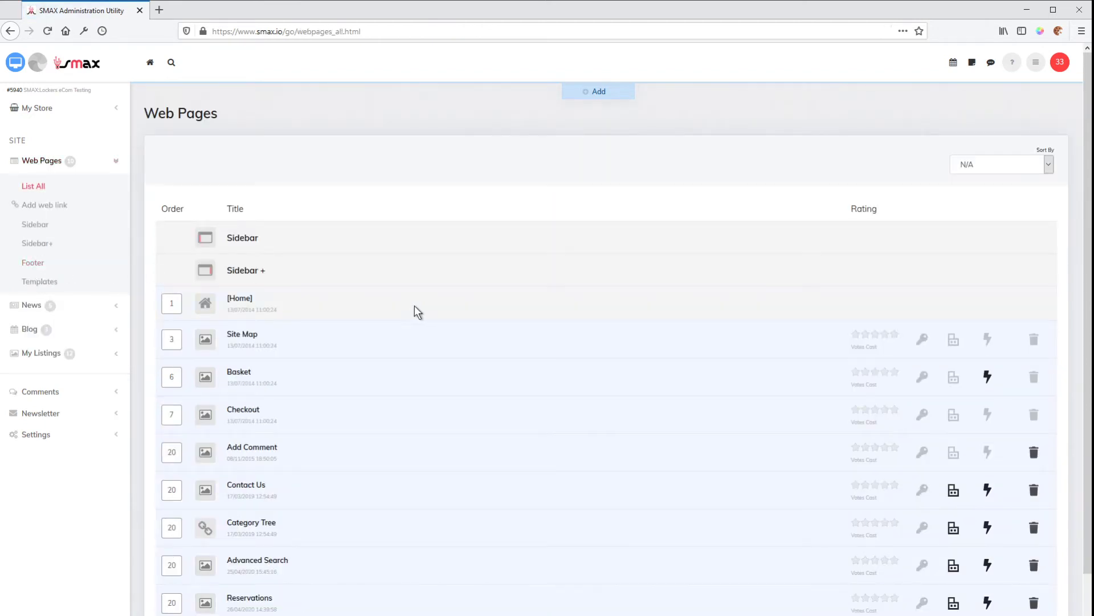
{"action": "scroll", "coordinate": [351, 444], "scroll_direction": "down", "scroll_amount": 2}
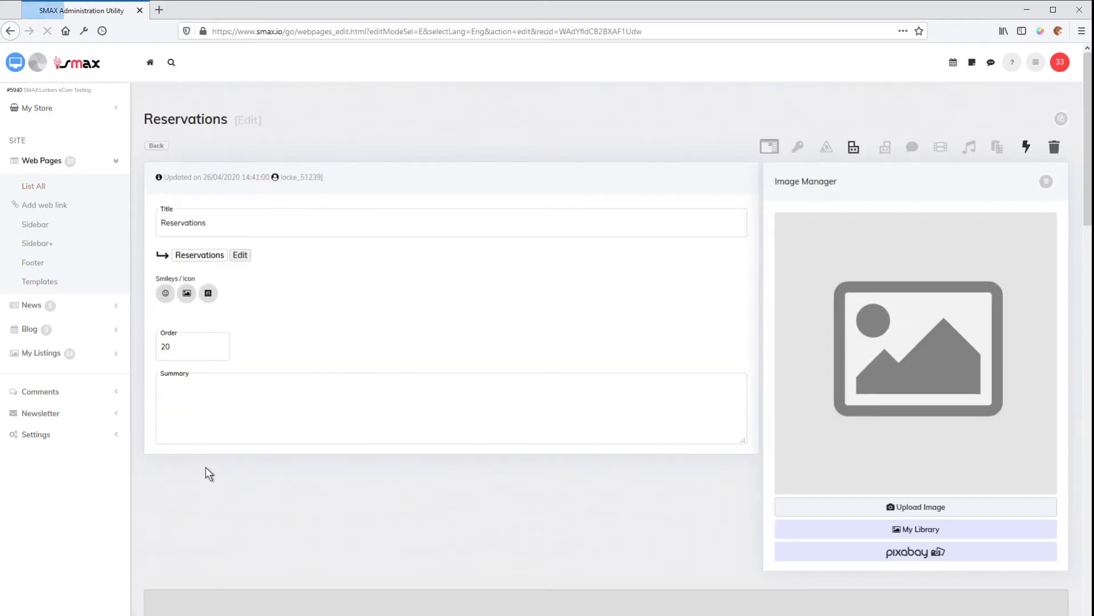
{"action": "scroll", "coordinate": [320, 541], "scroll_direction": "down", "scroll_amount": 3}
{"action": "scroll", "coordinate": [307, 530], "scroll_direction": "down", "scroll_amount": 2}
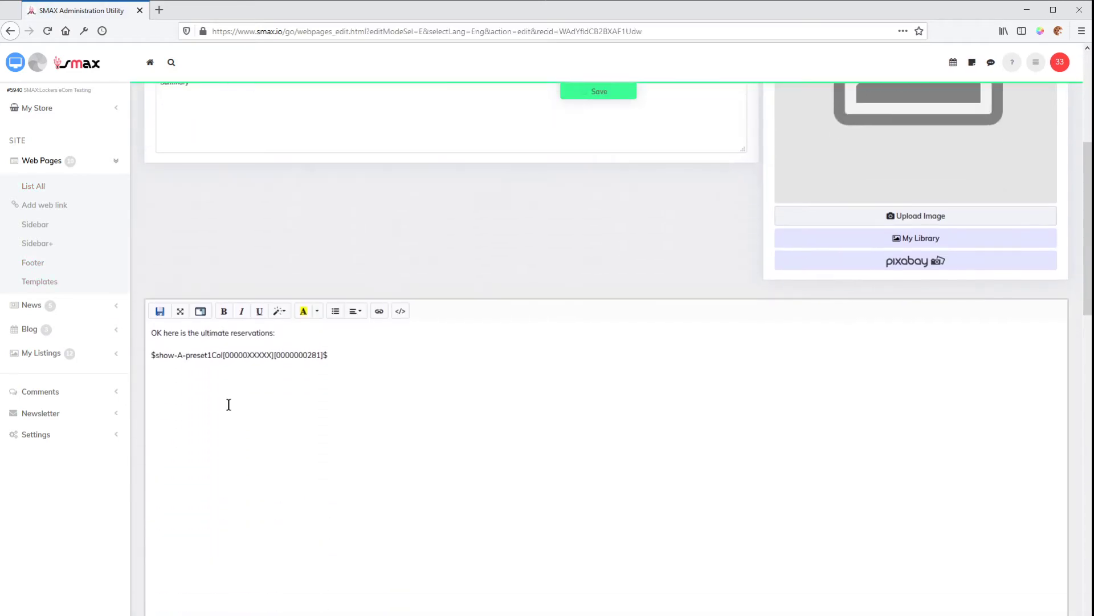
{"action": "left_click", "coordinate": [255, 355]}
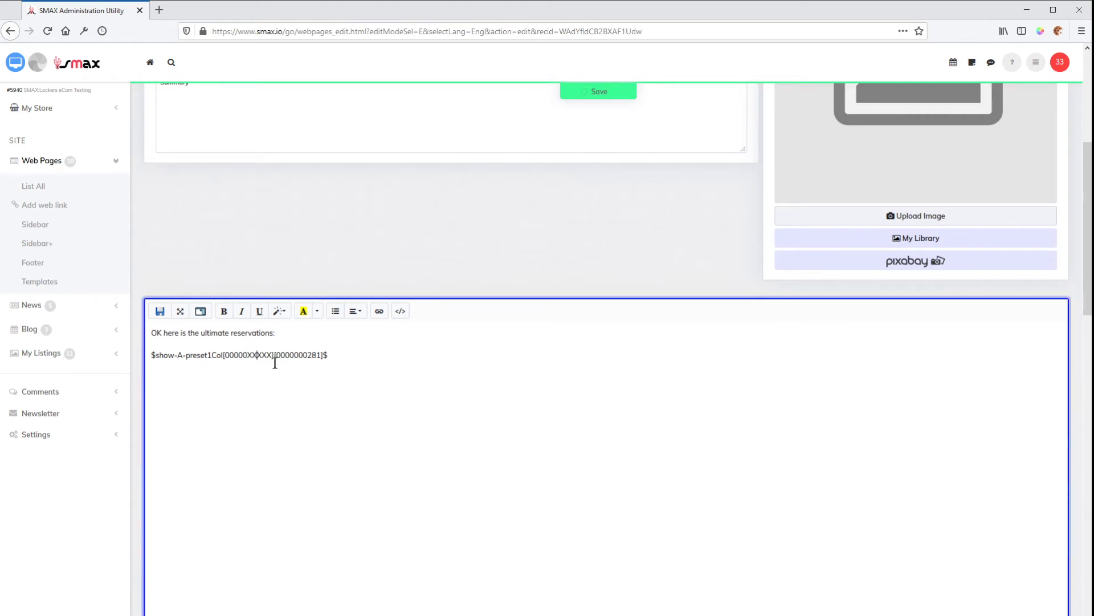
{"action": "left_click_drag", "start_coordinate": [272, 355], "coordinate": [227, 355]}
{"action": "key", "text": "ctrl+v"}
{"action": "left_click_drag", "start_coordinate": [312, 355], "coordinate": [227, 355]}
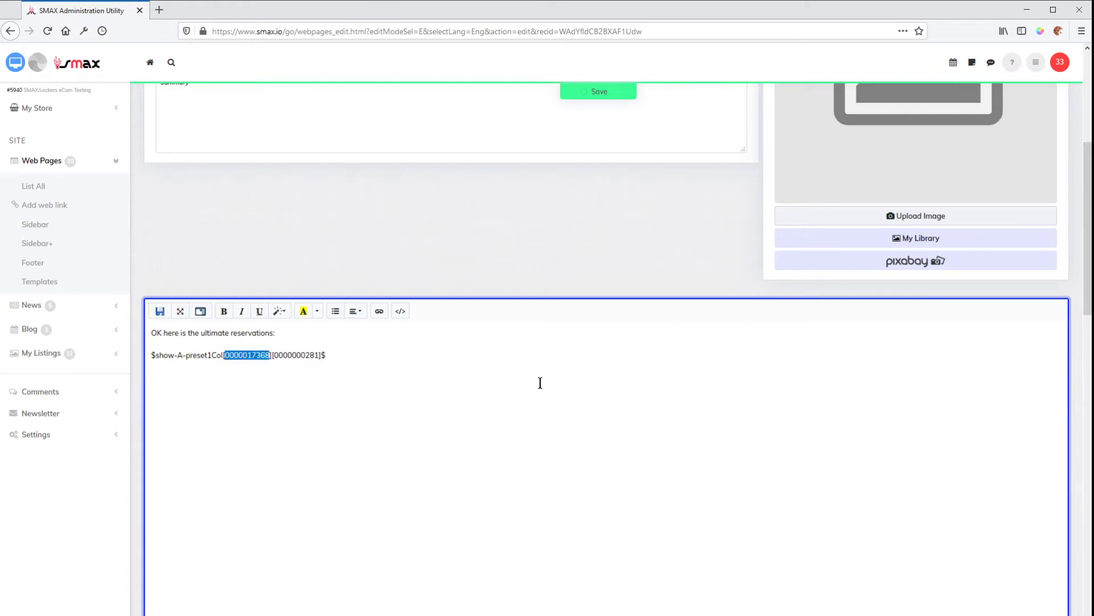
{"action": "left_click", "coordinate": [599, 94]}
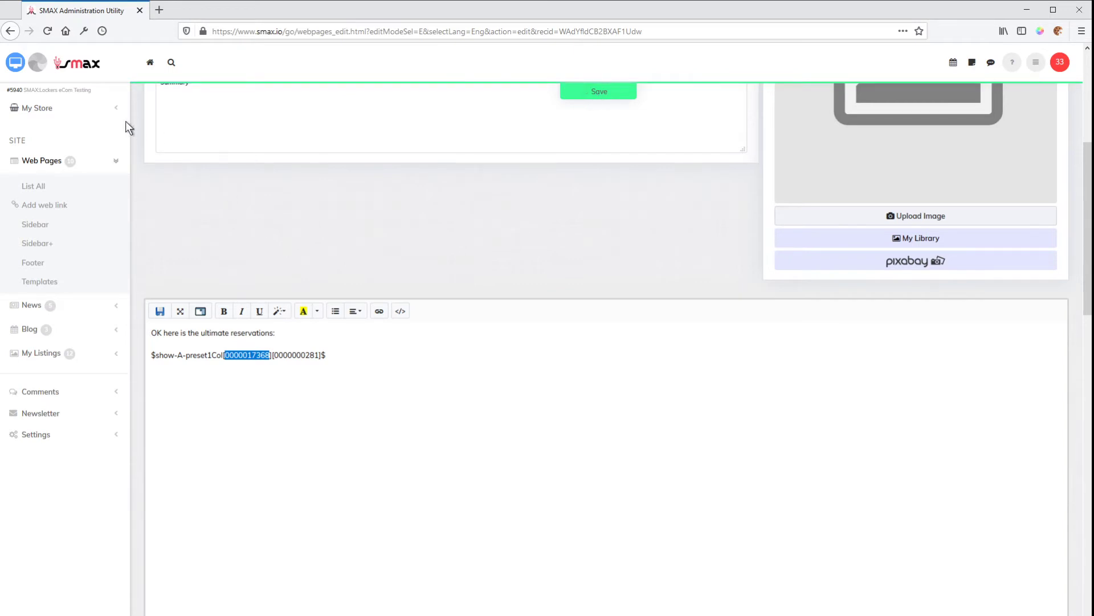
- Preview the Reservations page on the site, look through its listings, and switch to Contact Us and back to Reservations
{"action": "left_click", "coordinate": [21, 66]}
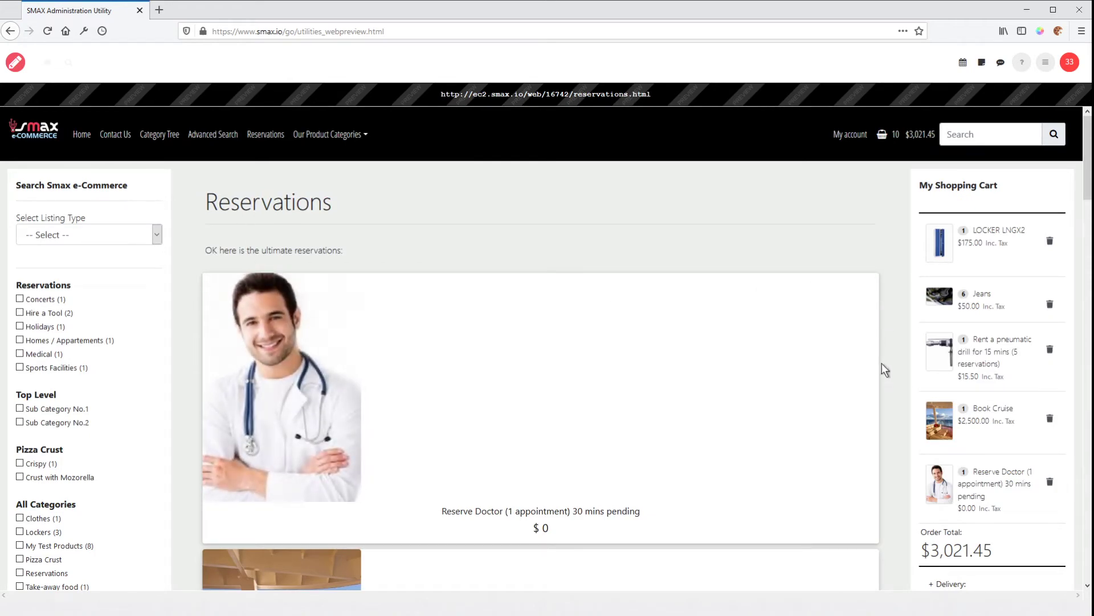
{"action": "scroll", "coordinate": [764, 535], "scroll_direction": "down", "scroll_amount": 3}
{"action": "scroll", "coordinate": [359, 362], "scroll_direction": "up", "scroll_amount": 3}
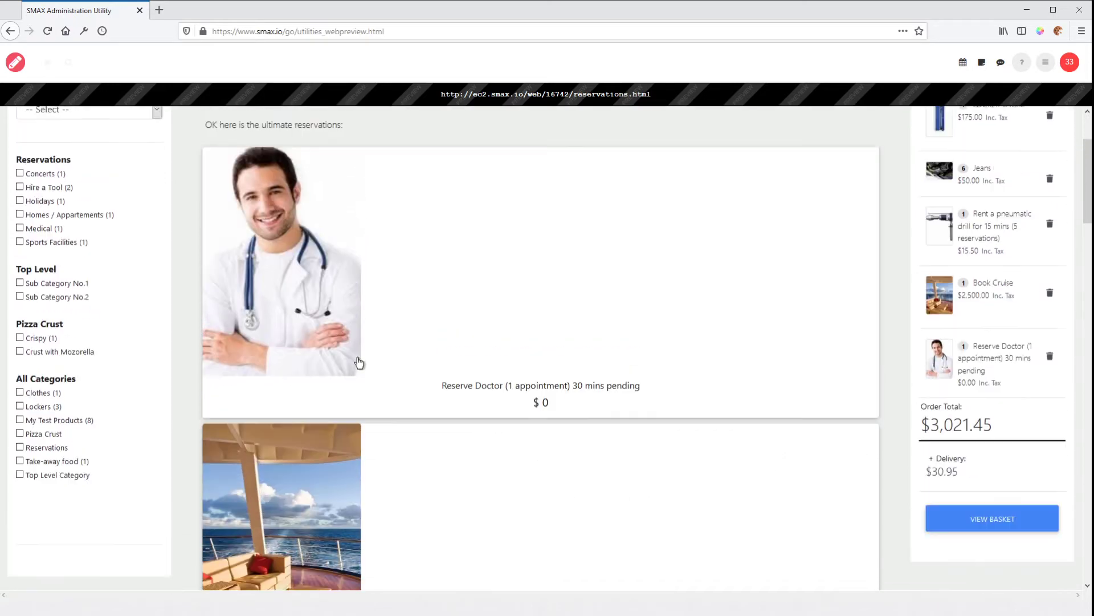
{"action": "left_click", "coordinate": [264, 135]}
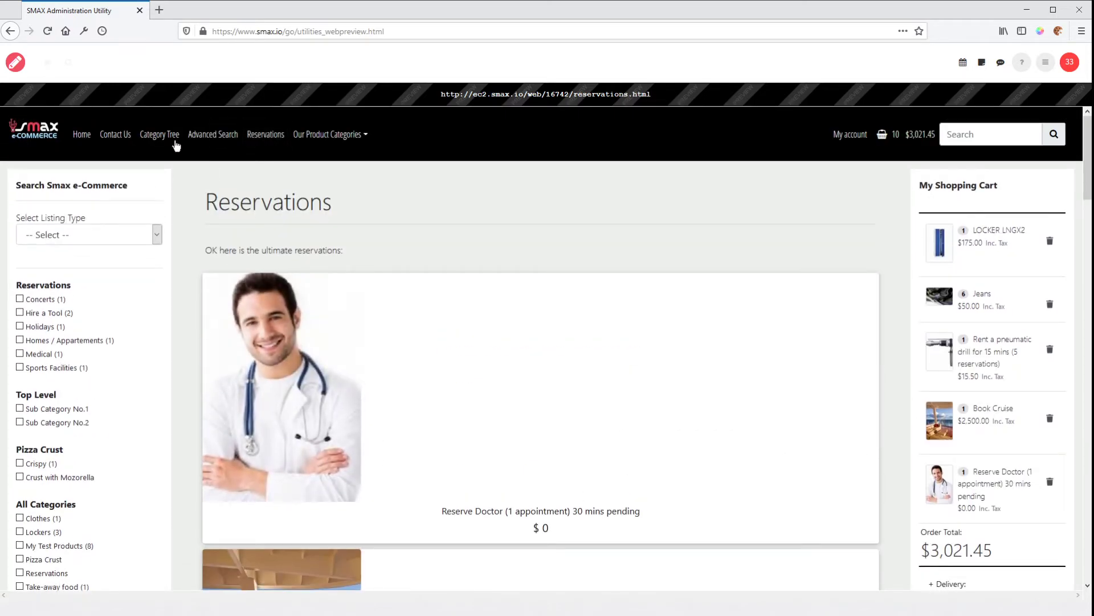
{"action": "left_click", "coordinate": [120, 137]}
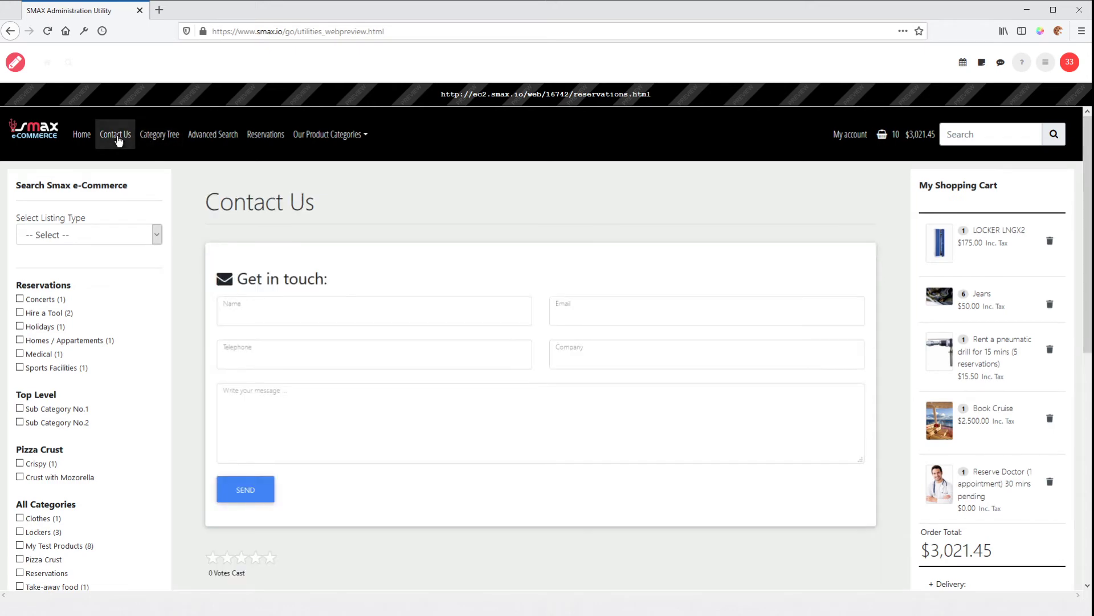
{"action": "left_click", "coordinate": [266, 137]}
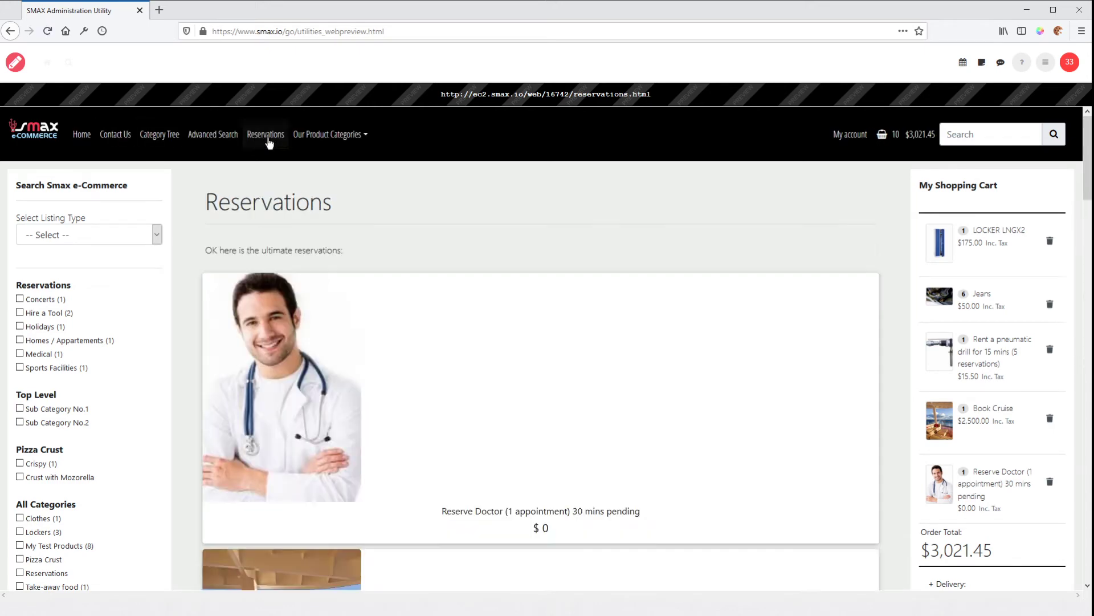
- Look through the listings on the Reservations page and open the Reservations entry among the site's product categories
{"action": "scroll", "coordinate": [905, 306], "scroll_direction": "down", "scroll_amount": 3}
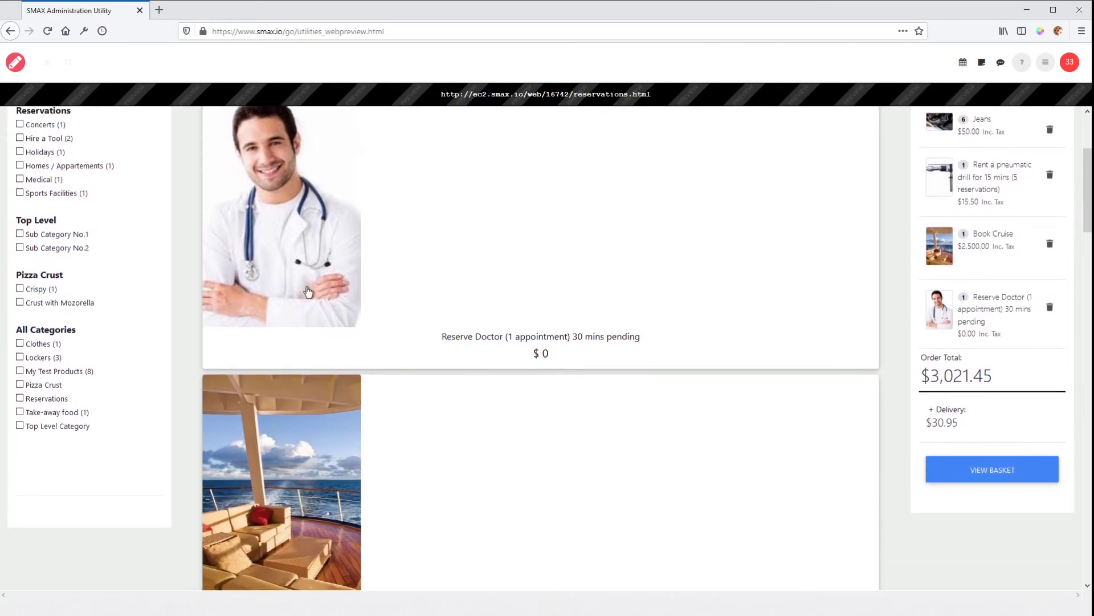
{"action": "scroll", "coordinate": [281, 287], "scroll_direction": "down", "scroll_amount": 4}
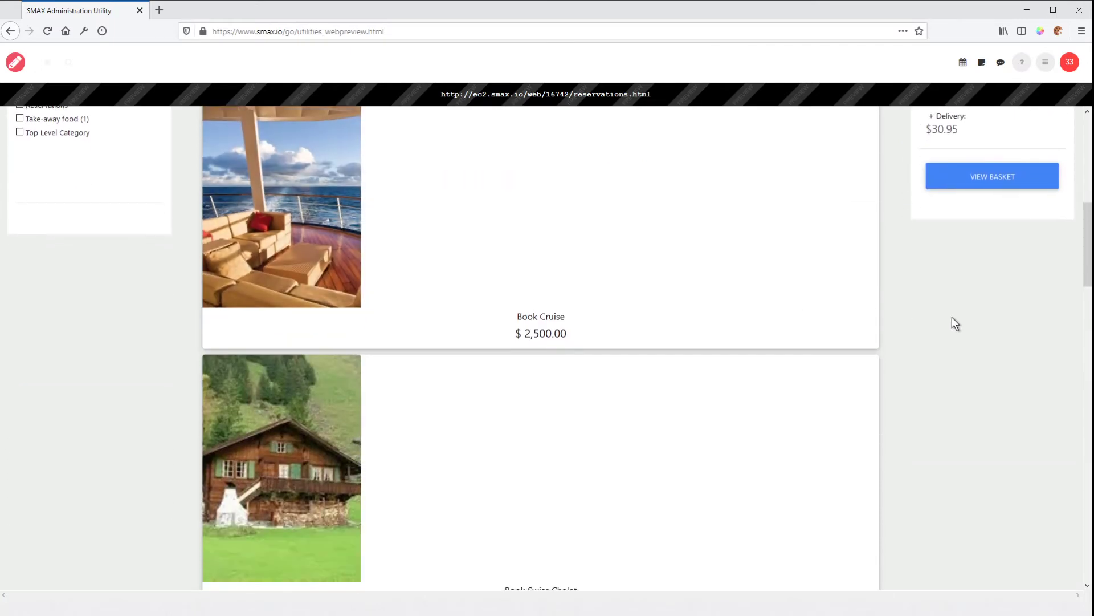
{"action": "scroll", "coordinate": [952, 319], "scroll_direction": "down", "scroll_amount": 5}
{"action": "scroll", "coordinate": [935, 320], "scroll_direction": "down", "scroll_amount": 9}
{"action": "scroll", "coordinate": [933, 316], "scroll_direction": "up", "scroll_amount": 13}
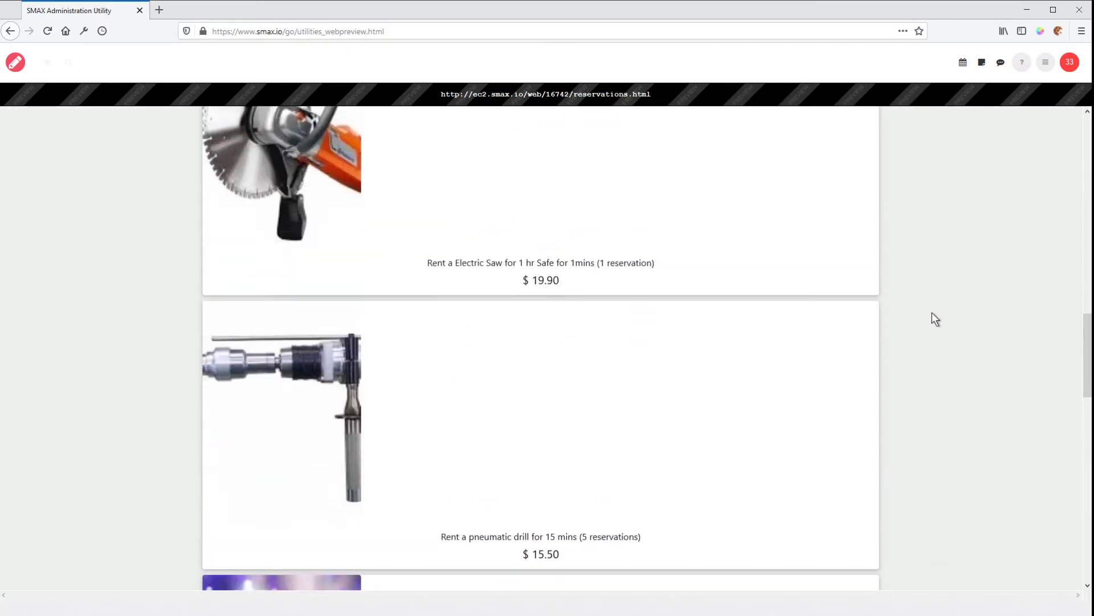
{"action": "scroll", "coordinate": [931, 313], "scroll_direction": "up", "scroll_amount": 8}
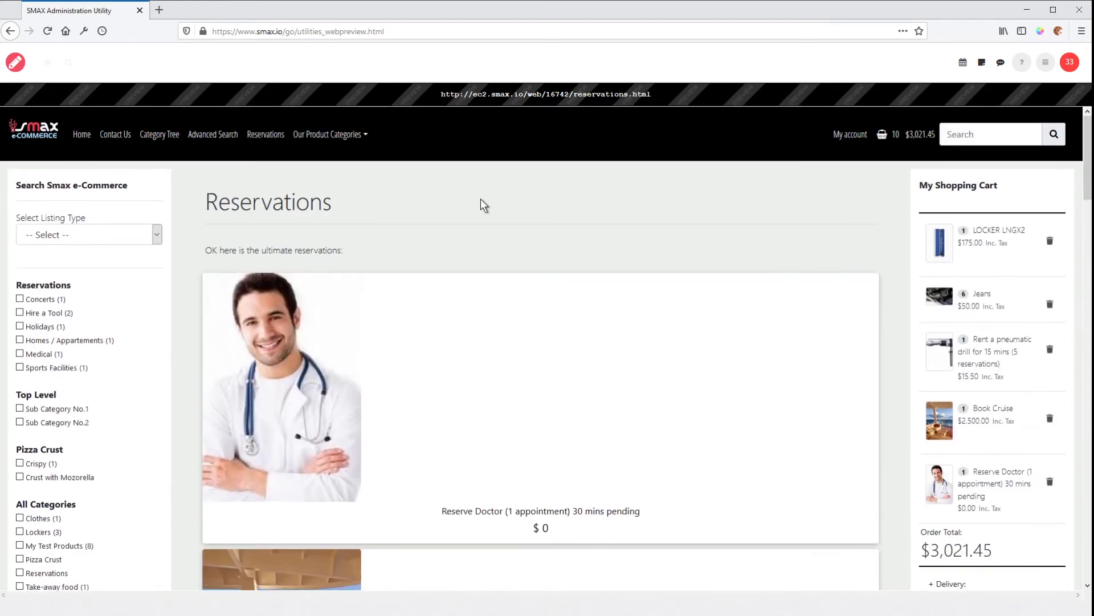
{"action": "left_click", "coordinate": [358, 143]}
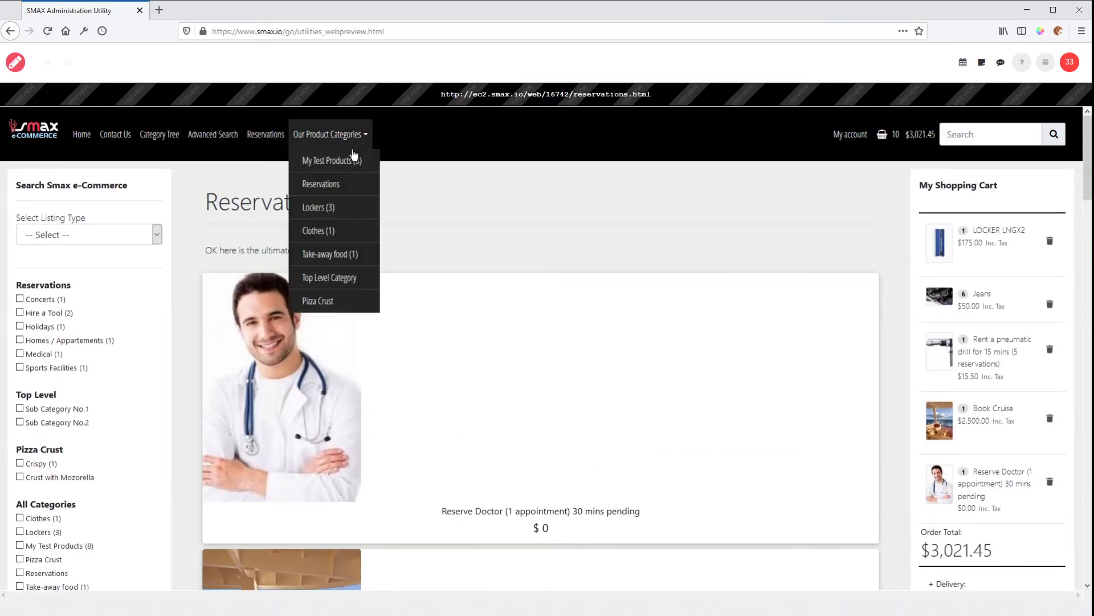
{"action": "left_click", "coordinate": [333, 184]}
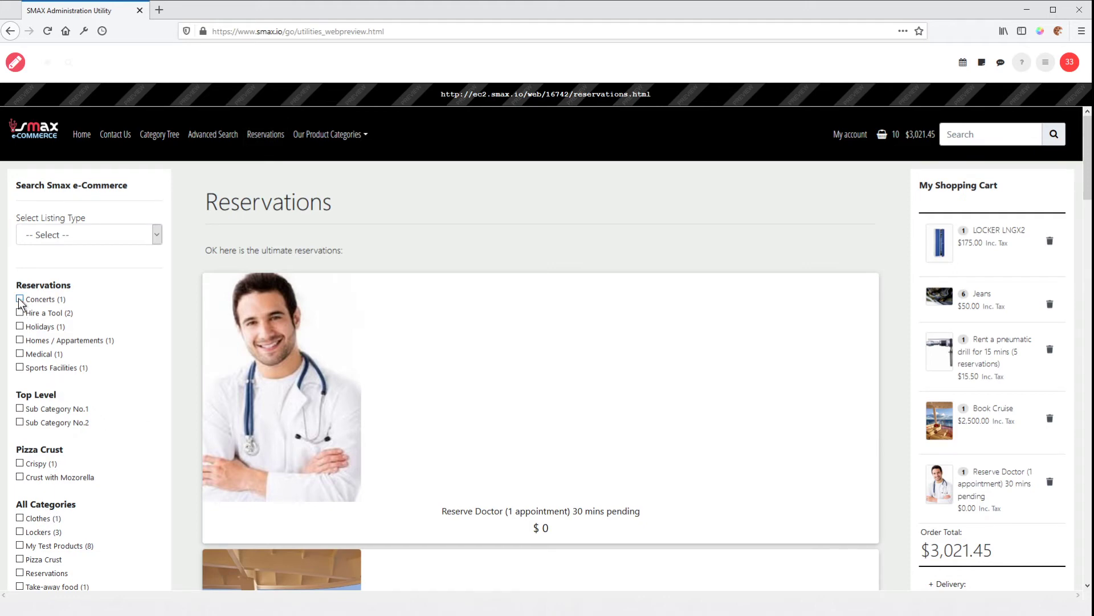
- Run an Advanced Search on the site for the Hire a Tool option under Reservations
{"action": "left_click", "coordinate": [217, 139]}
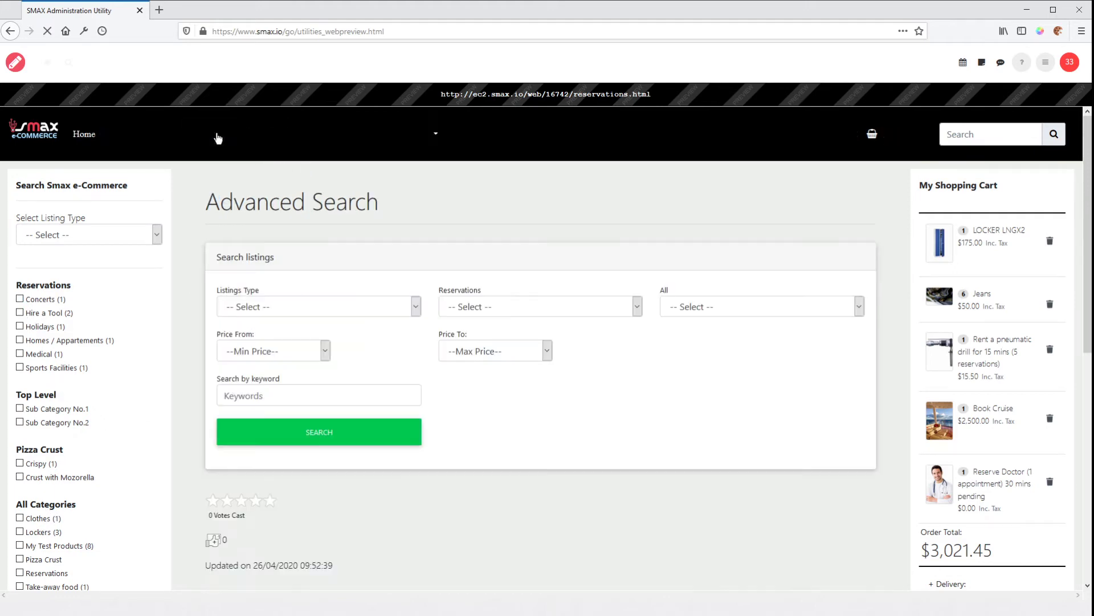
{"action": "left_click", "coordinate": [559, 307]}
{"action": "left_click", "coordinate": [518, 354]}
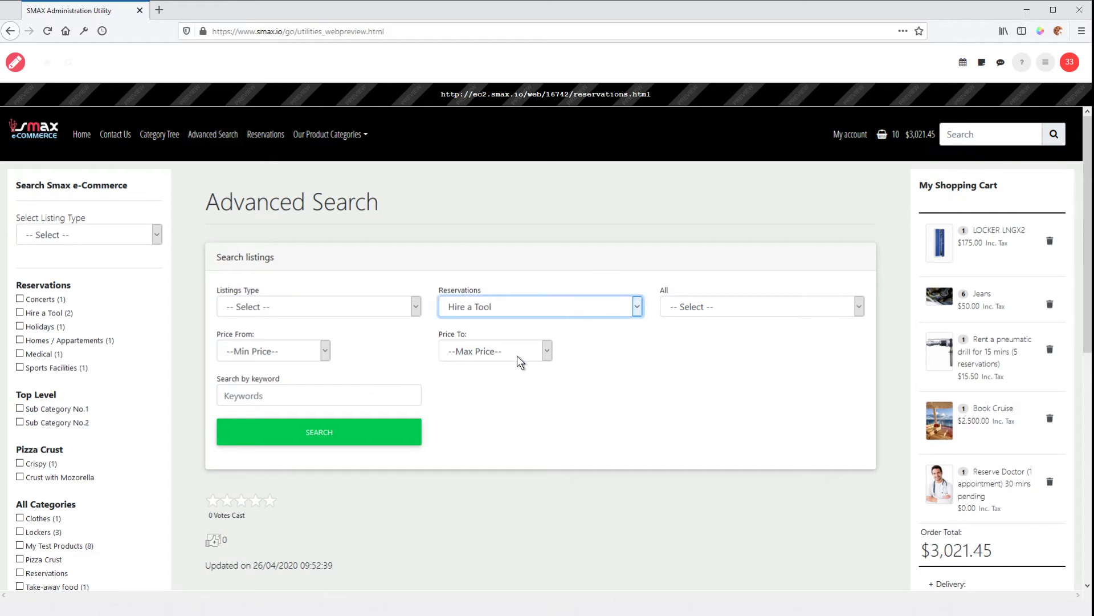
{"action": "left_click", "coordinate": [376, 436]}
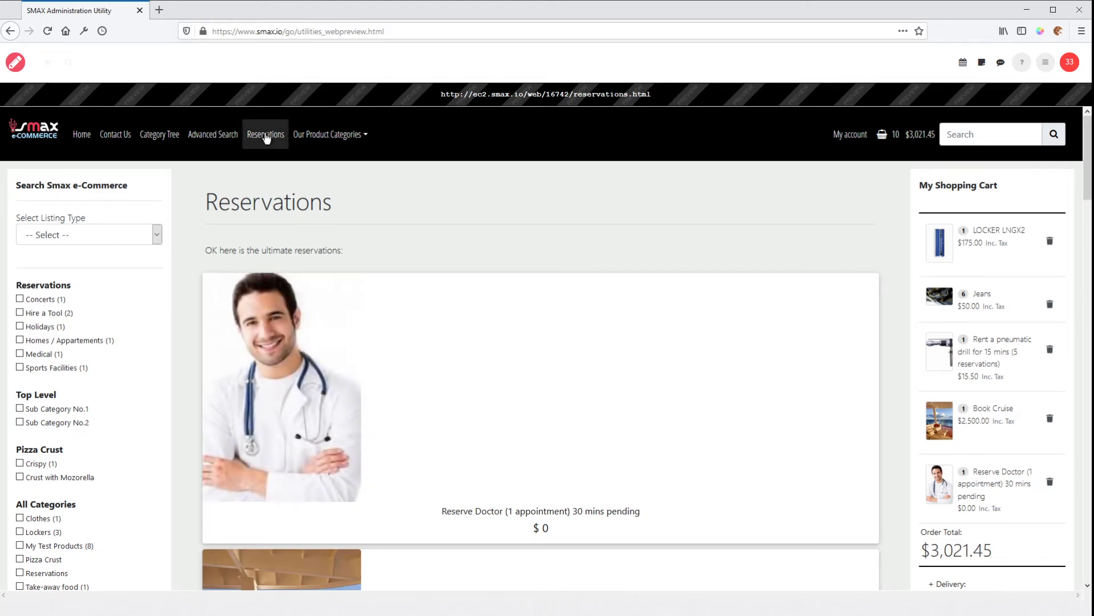
- Return to the Reservations page editor and examine the layout shortcode with its category ID and layout ID
{"action": "left_click", "coordinate": [16, 63]}
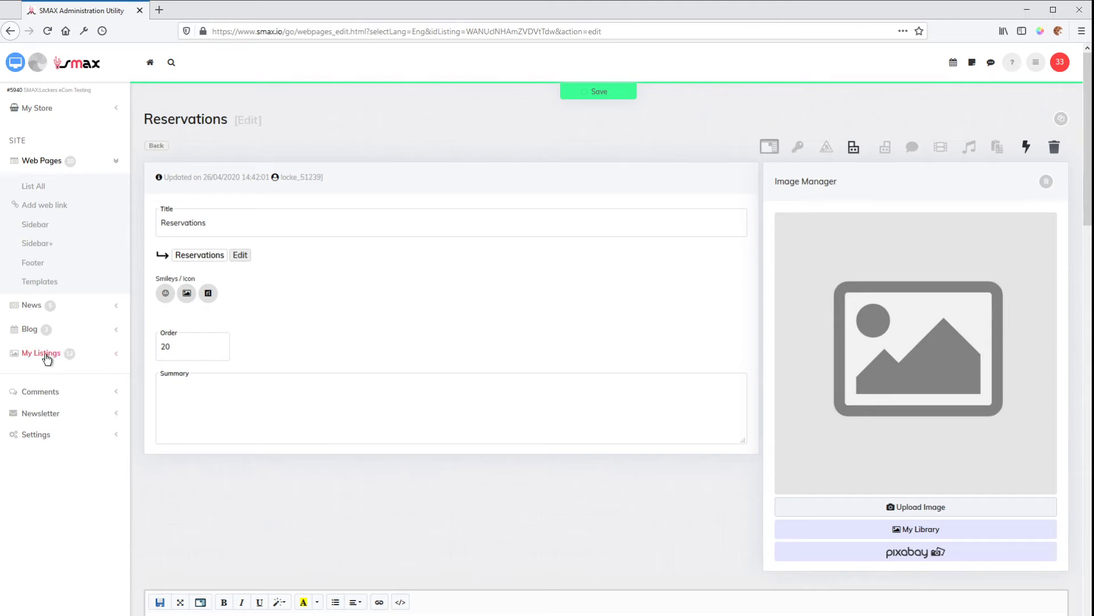
{"action": "scroll", "coordinate": [358, 369], "scroll_direction": "down", "scroll_amount": 4}
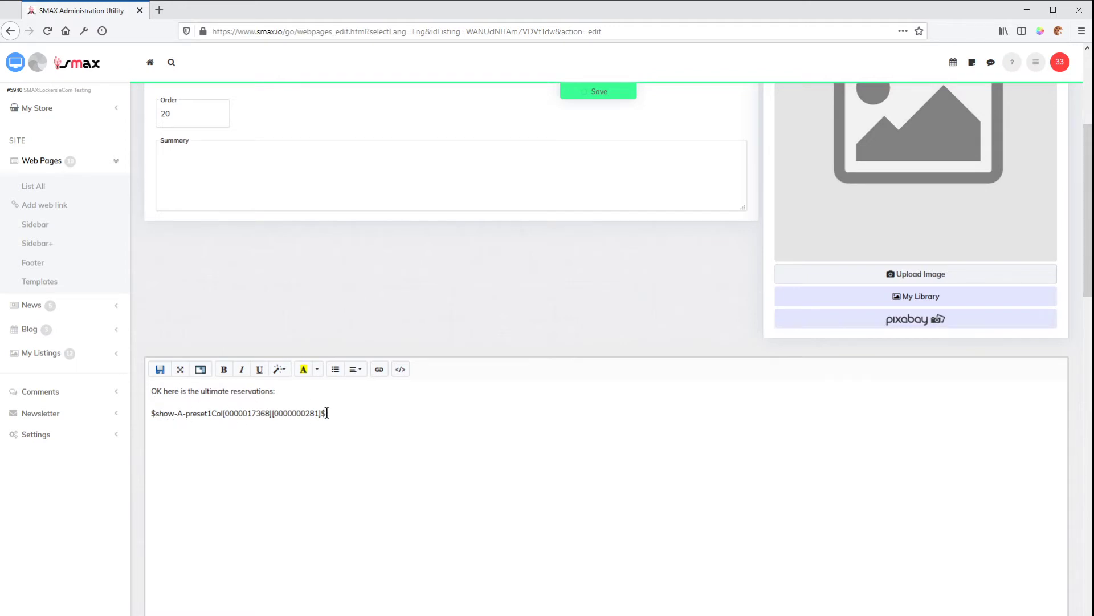
{"action": "left_click_drag", "start_coordinate": [327, 412], "coordinate": [151, 412]}
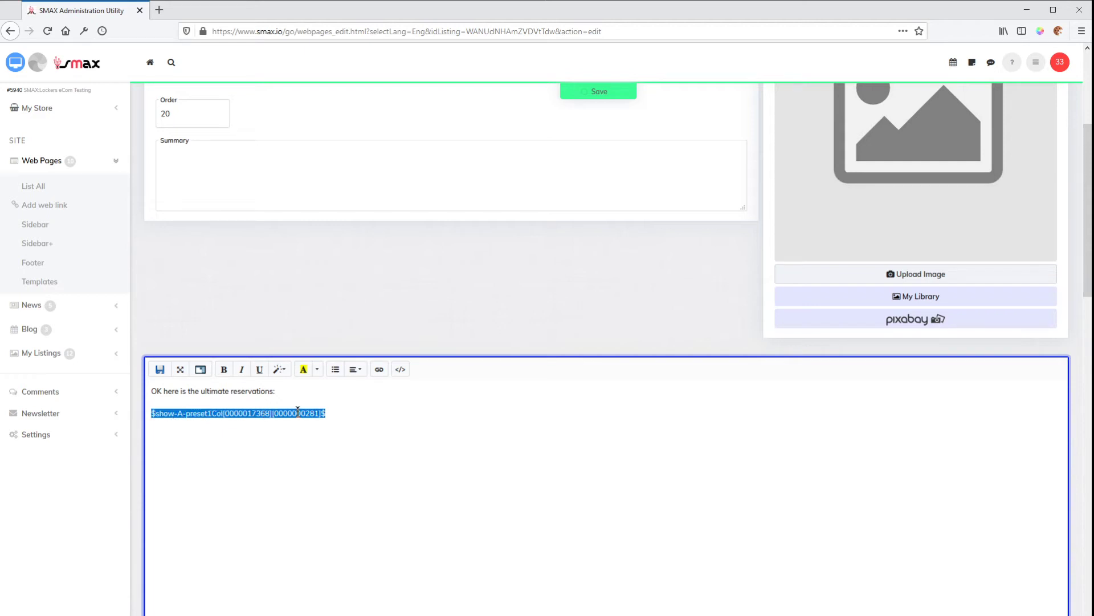
{"action": "left_click", "coordinate": [338, 420]}
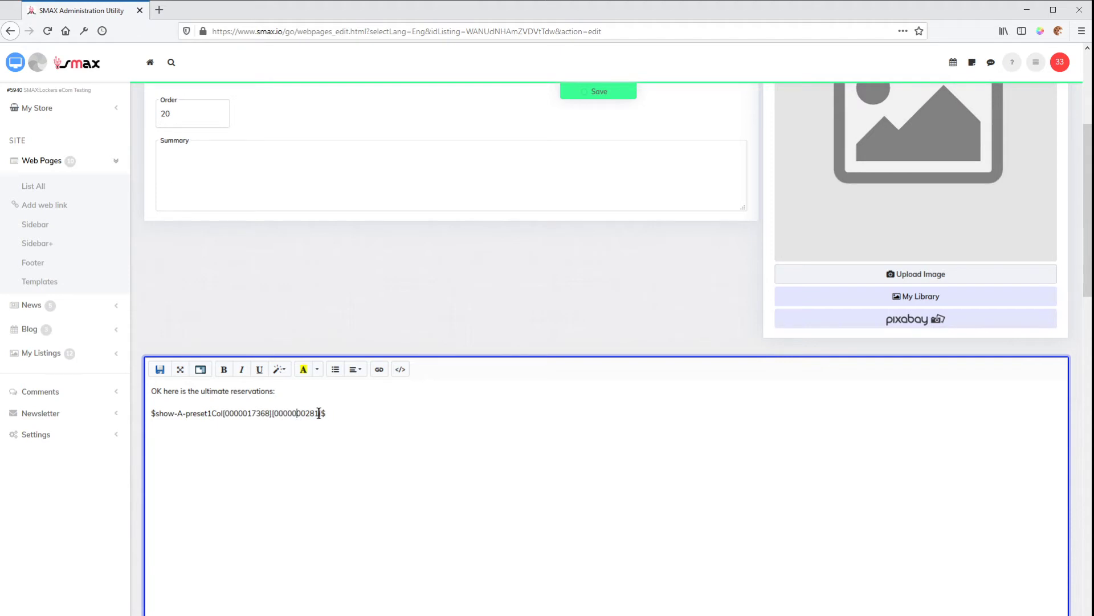
{"action": "left_click_drag", "start_coordinate": [270, 413], "coordinate": [235, 413]}
{"action": "left_click", "coordinate": [298, 414]}
{"action": "left_click_drag", "start_coordinate": [320, 413], "coordinate": [277, 412]}
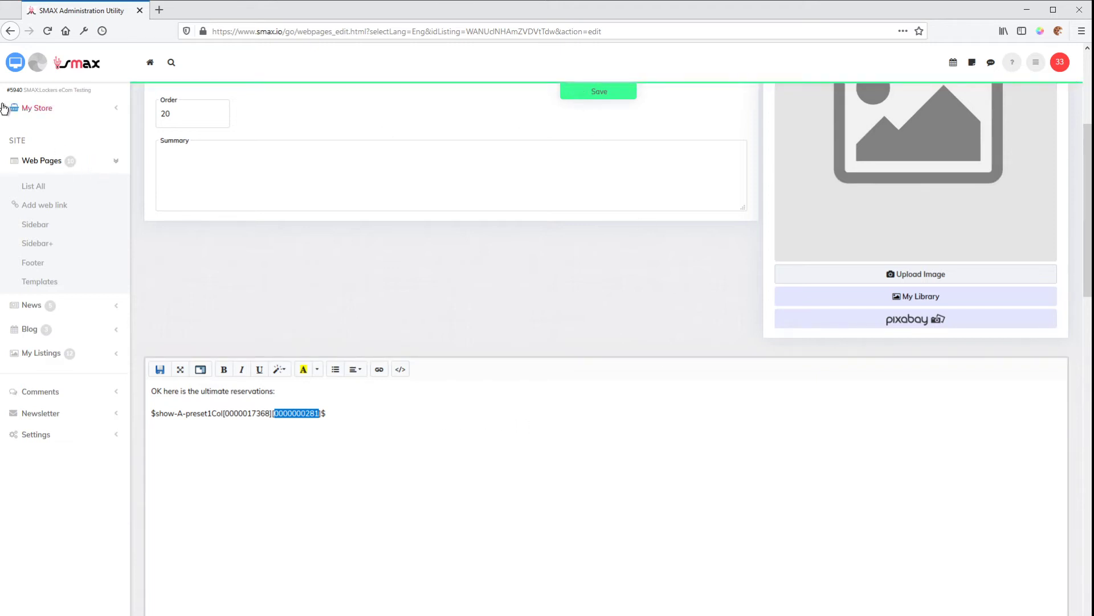
- Preview the Reservations page and review how the preset1Col layout arranges its listings
{"action": "left_click", "coordinate": [16, 65]}
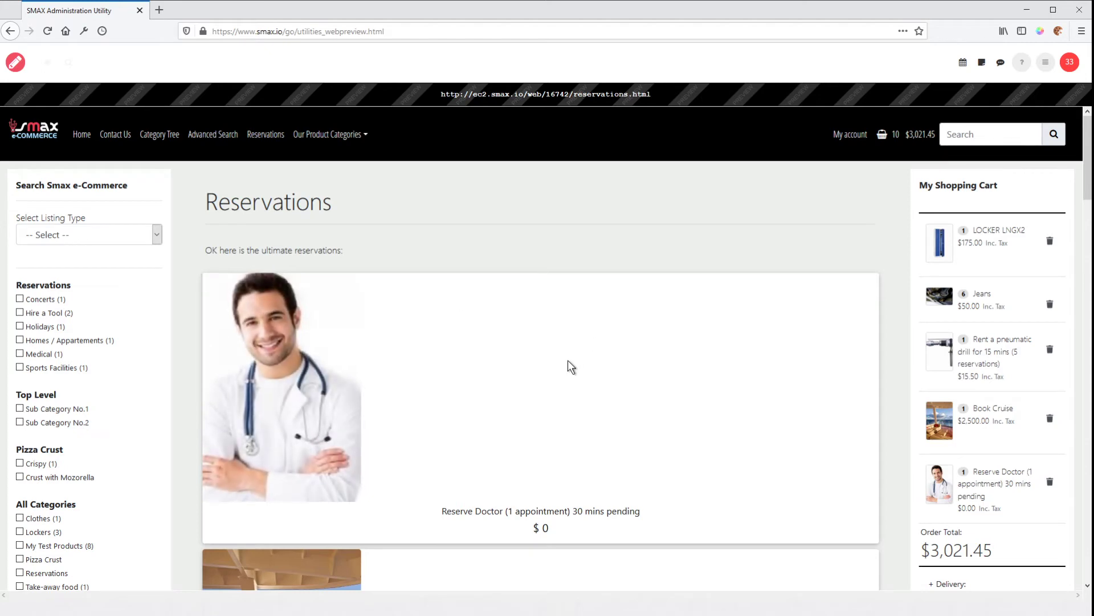
{"action": "scroll", "coordinate": [592, 371], "scroll_direction": "down", "scroll_amount": 3}
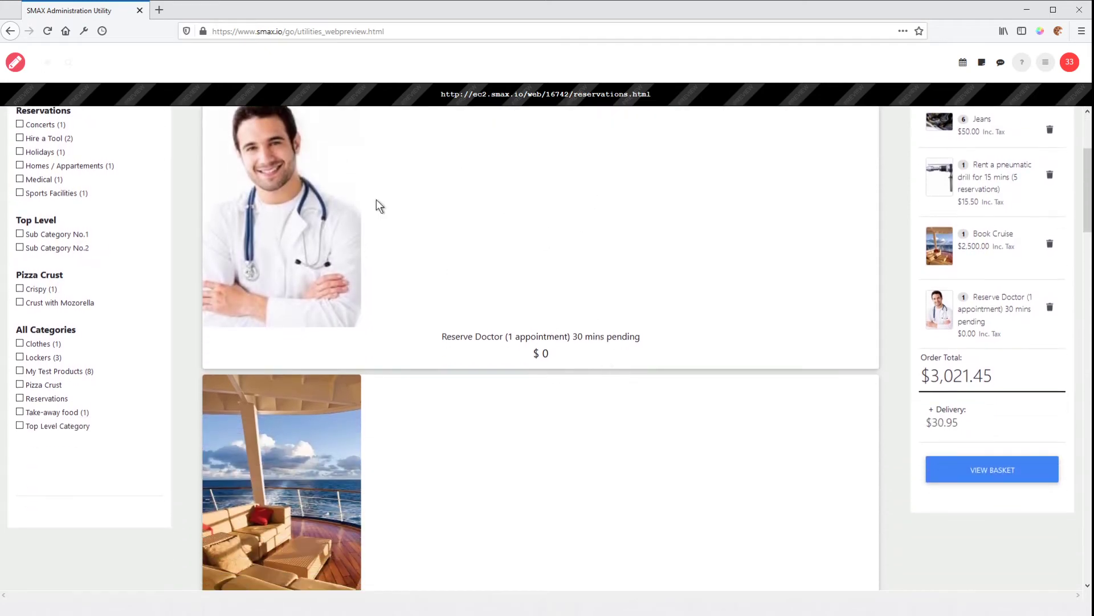
{"action": "scroll", "coordinate": [681, 419], "scroll_direction": "down", "scroll_amount": 6}
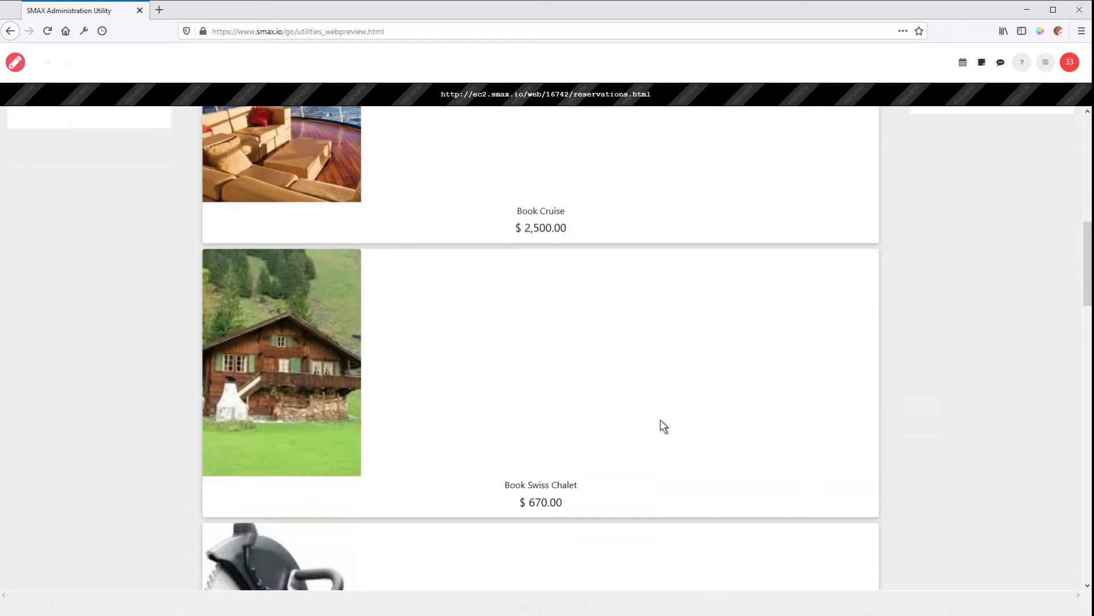
{"action": "scroll", "coordinate": [660, 420], "scroll_direction": "down", "scroll_amount": 8}
{"action": "scroll", "coordinate": [660, 418], "scroll_direction": "up", "scroll_amount": 15}
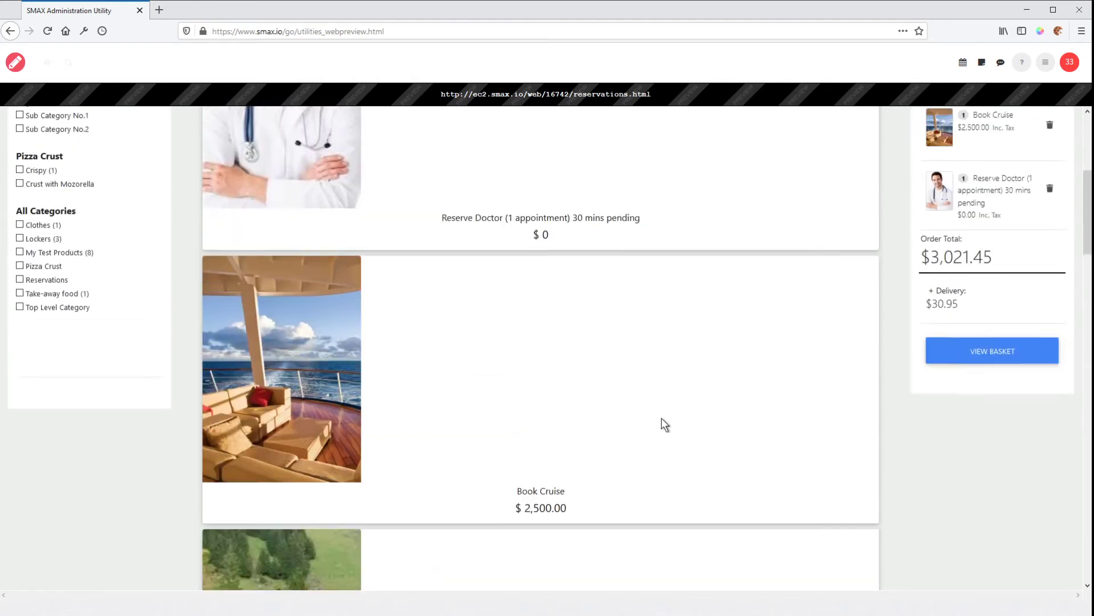
{"action": "scroll", "coordinate": [664, 425], "scroll_direction": "up", "scroll_amount": 4}
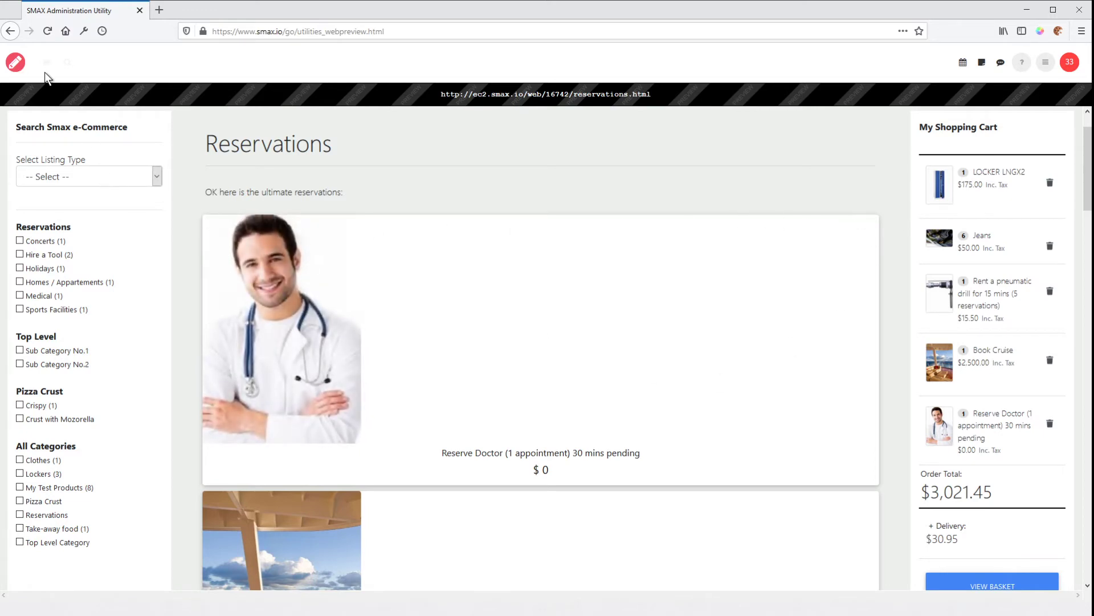
- Reopen the Reservations page for editing, change preset1Col to preset3Col in the shortcode, and save the page
{"action": "left_click", "coordinate": [21, 68]}
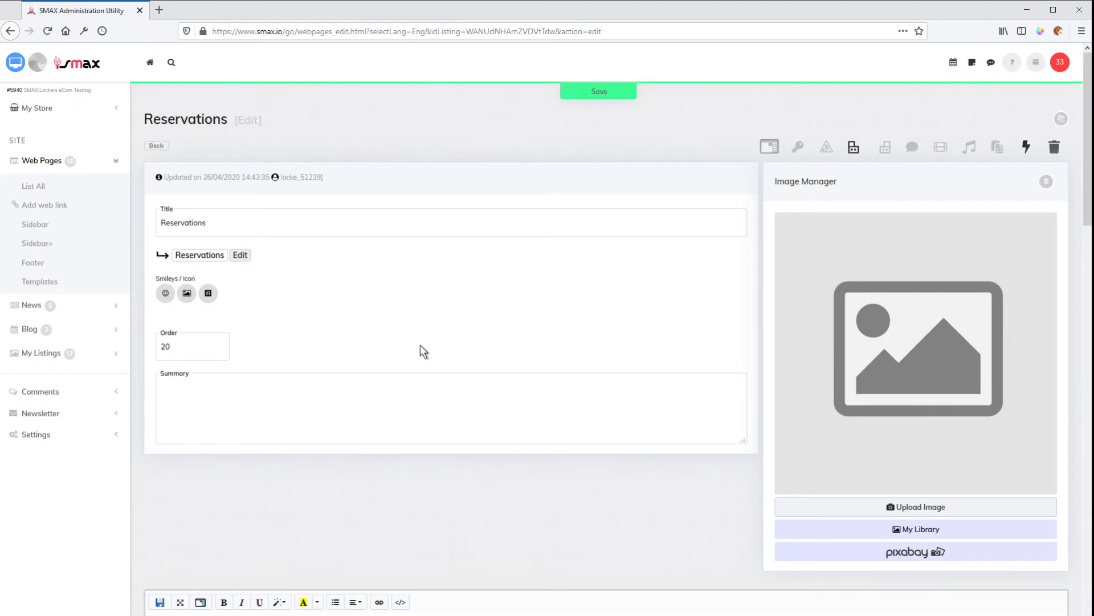
{"action": "scroll", "coordinate": [254, 466], "scroll_direction": "down", "scroll_amount": 5}
{"action": "scroll", "coordinate": [354, 311], "scroll_direction": "down", "scroll_amount": 3}
{"action": "scroll", "coordinate": [357, 342], "scroll_direction": "up", "scroll_amount": 2}
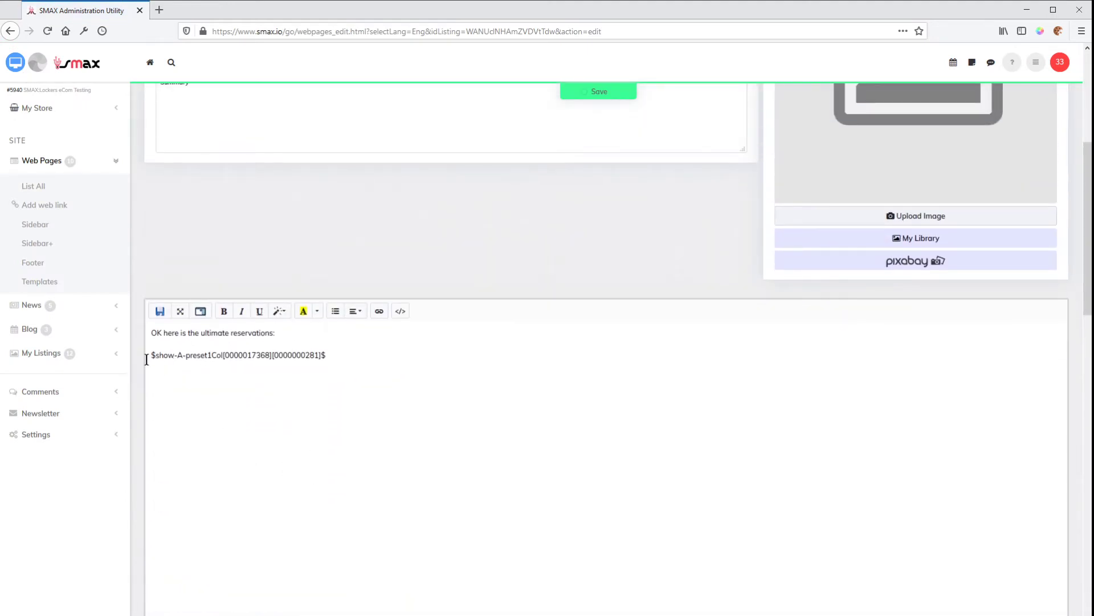
{"action": "left_click", "coordinate": [211, 355]}
{"action": "key", "text": "BackSpace"}
{"action": "type", "text": "3"}
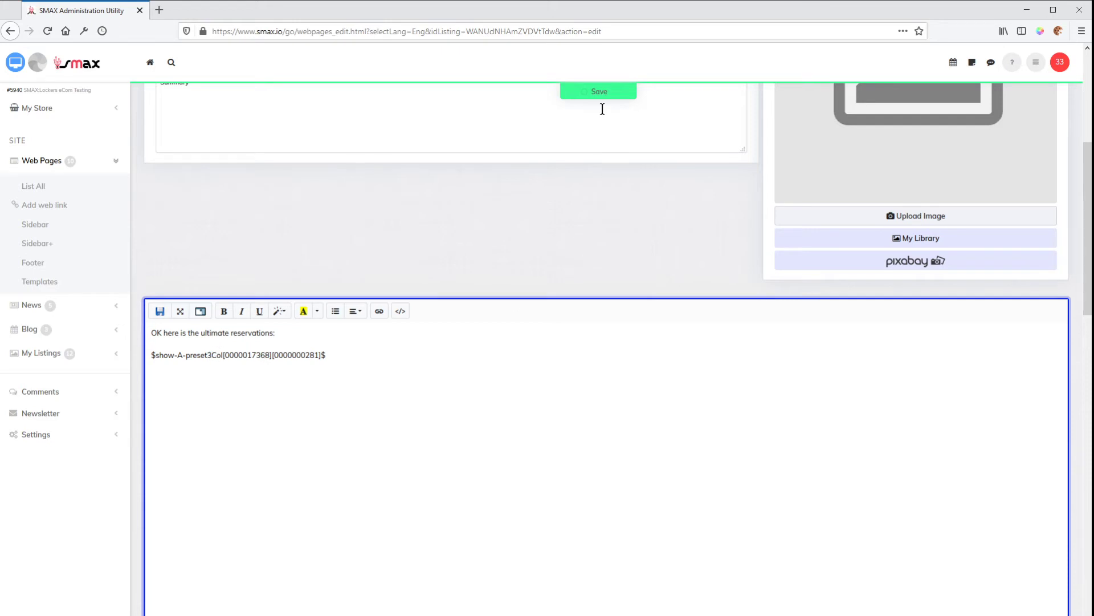
{"action": "left_click", "coordinate": [589, 89]}
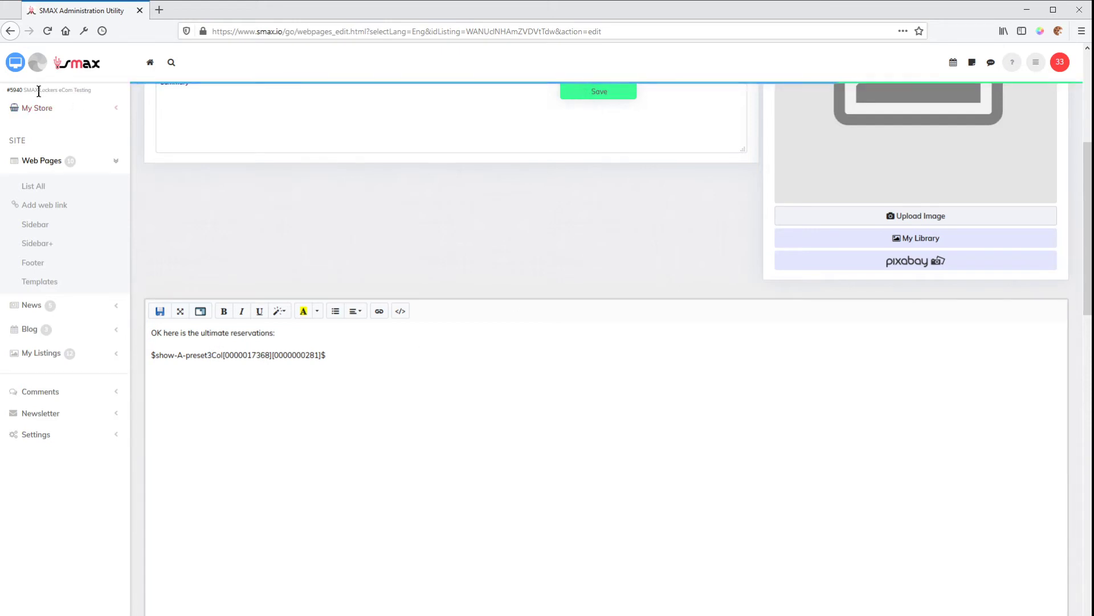
- Preview the Reservations page and review its listings in the three-column layout
{"action": "left_click", "coordinate": [16, 63]}
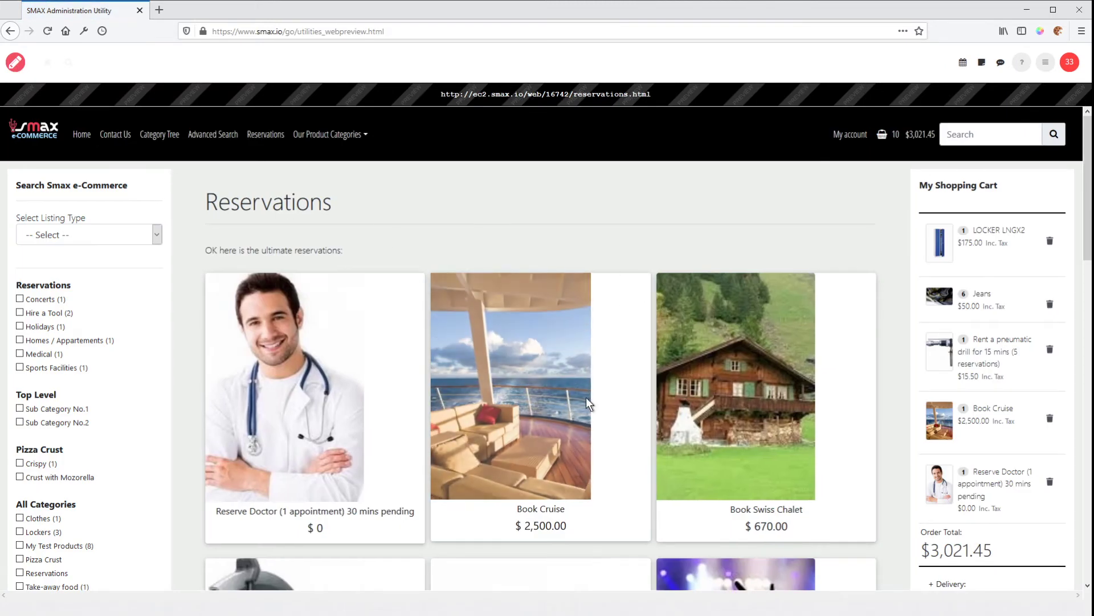
{"action": "scroll", "coordinate": [887, 390], "scroll_direction": "down", "scroll_amount": 4}
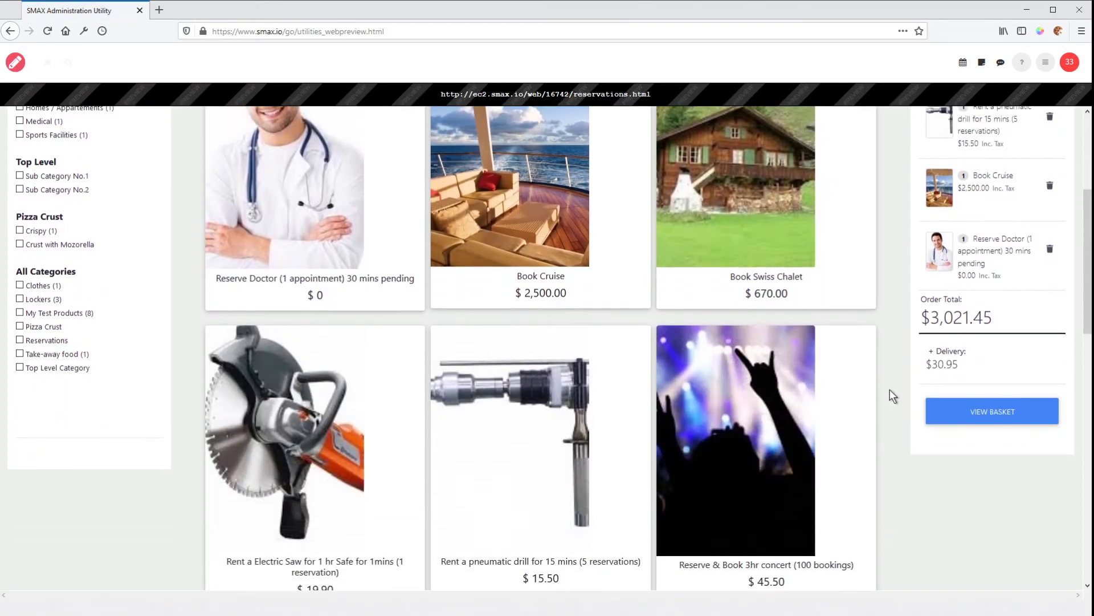
{"action": "scroll", "coordinate": [892, 393], "scroll_direction": "up", "scroll_amount": 2}
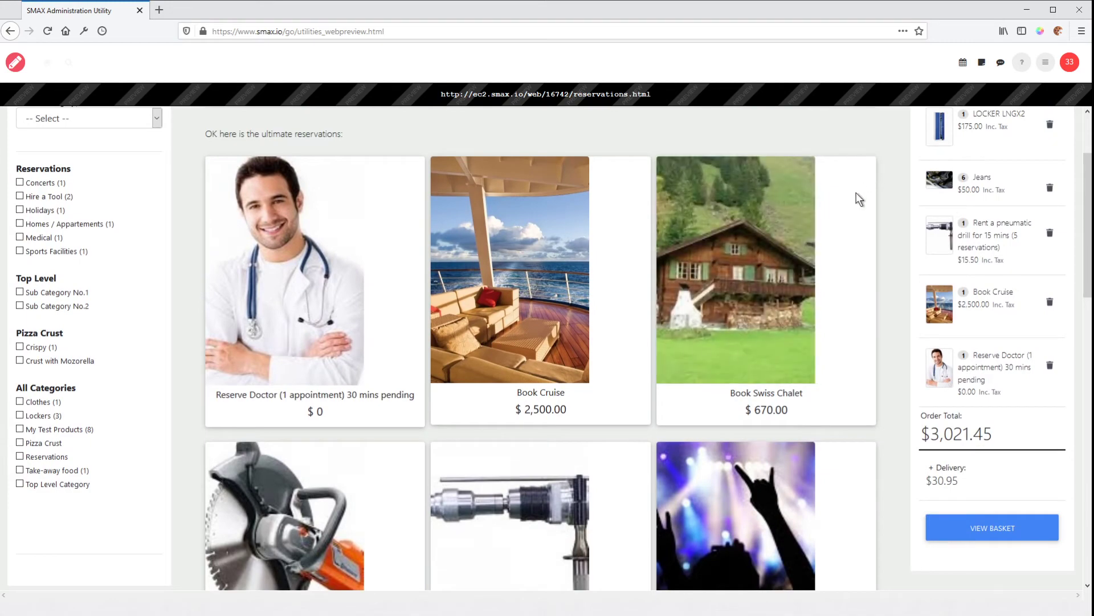
{"action": "scroll", "coordinate": [429, 388], "scroll_direction": "down", "scroll_amount": 4}
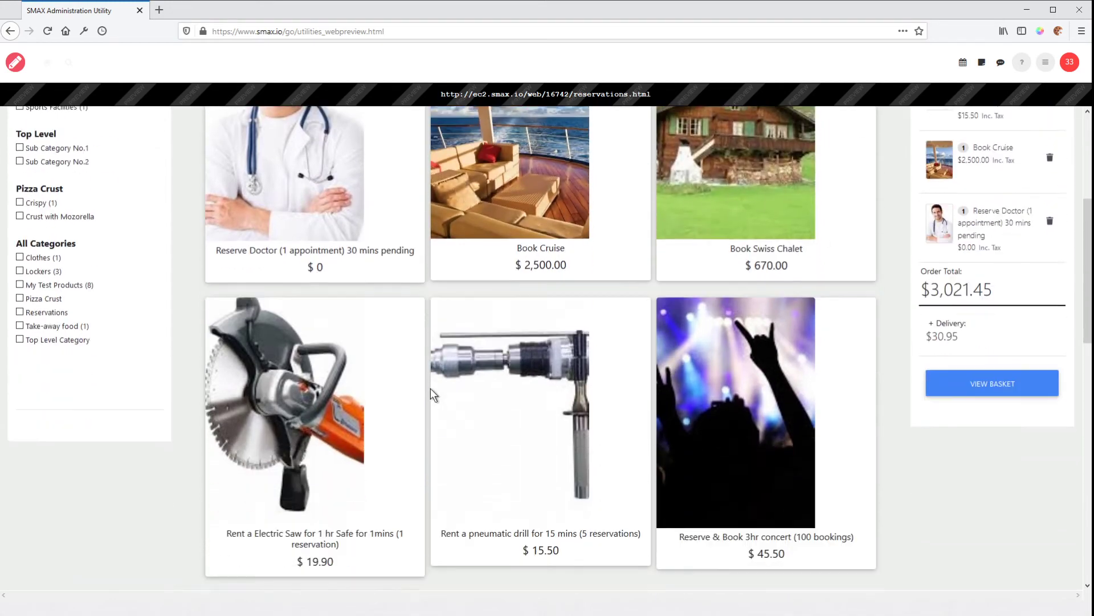
{"action": "scroll", "coordinate": [395, 336], "scroll_direction": "up", "scroll_amount": 4}
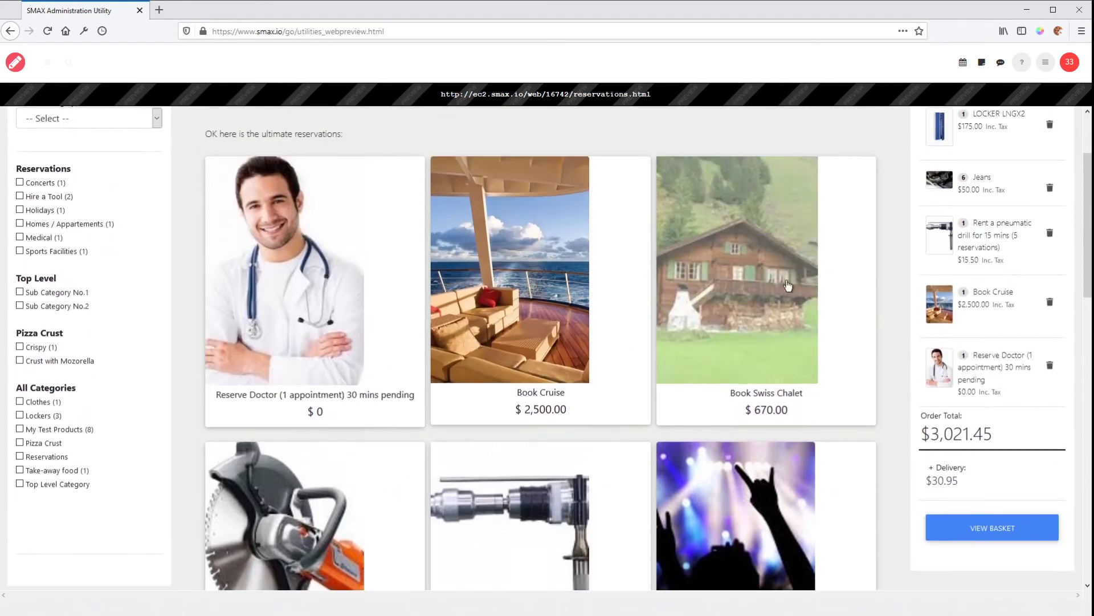
{"action": "mouse_move", "coordinate": [1089, 289]}
{"action": "left_mouse_down"}
{"action": "mouse_move", "coordinate": [408, 239]}
{"action": "mouse_move", "coordinate": [1090, 279]}
{"action": "left_mouse_up"}
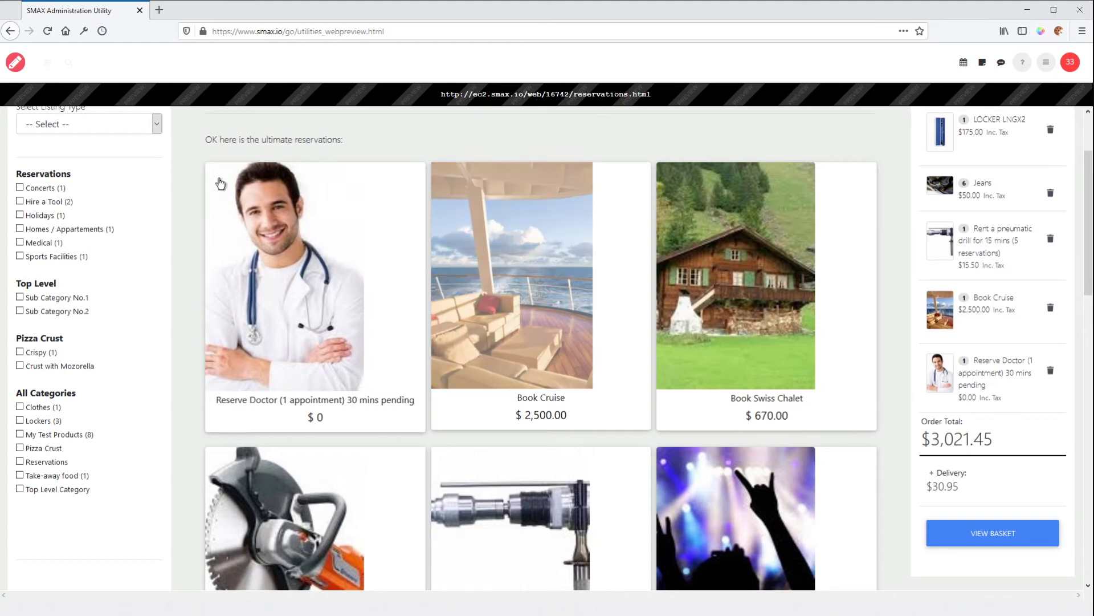
- Change the Reservations page's shortcode from preset3Col to preset4Col, save it, and preview the four-column listings
{"action": "left_click", "coordinate": [20, 64]}
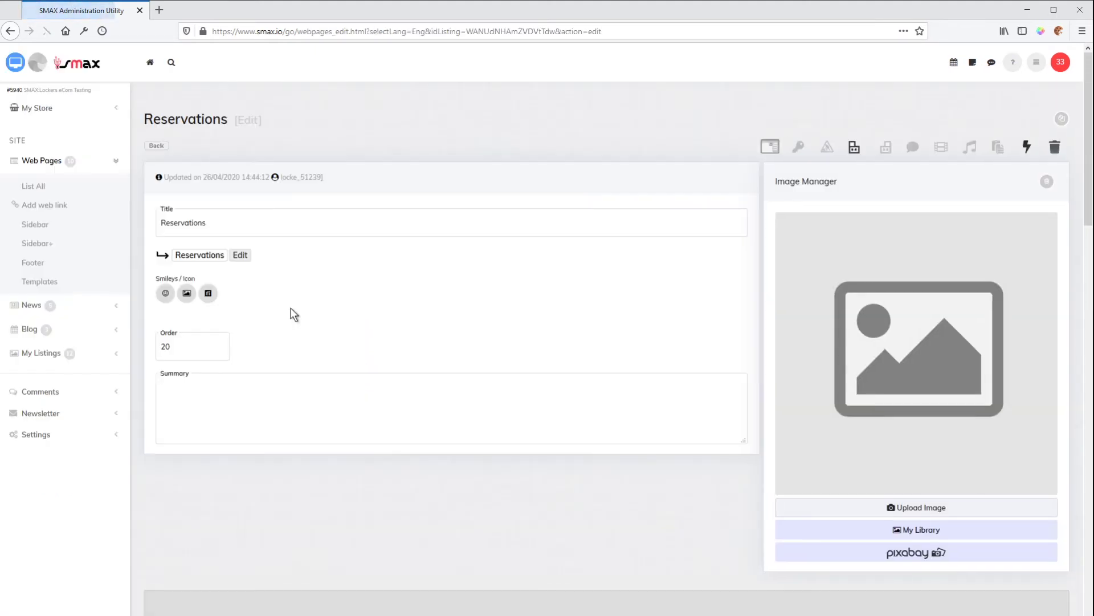
{"action": "scroll", "coordinate": [374, 346], "scroll_direction": "down", "scroll_amount": 3}
{"action": "scroll", "coordinate": [374, 346], "scroll_direction": "down", "scroll_amount": 2}
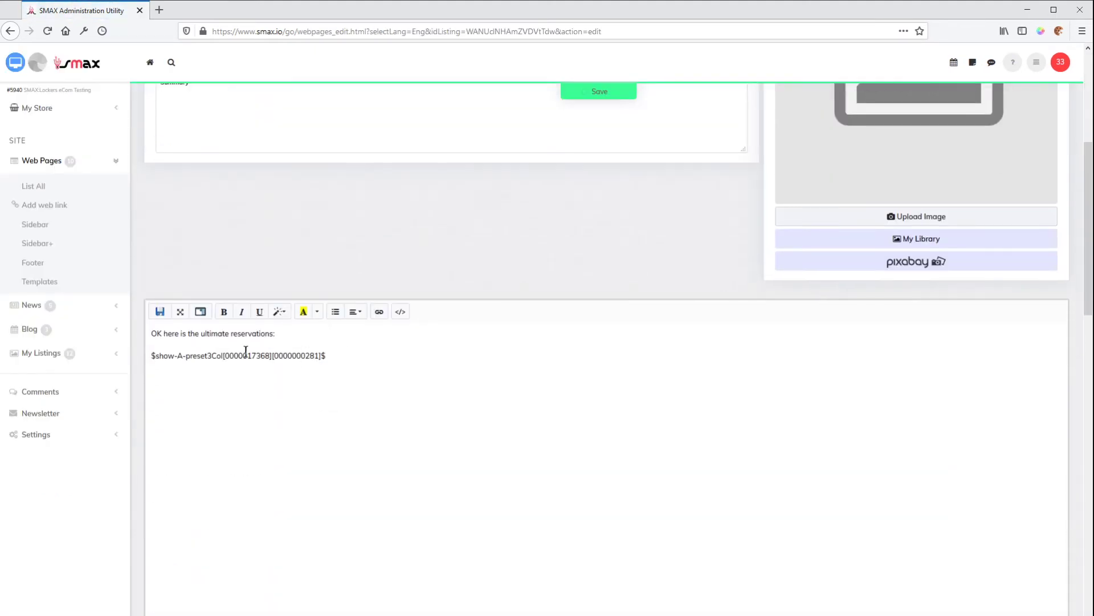
{"action": "left_click", "coordinate": [211, 355]}
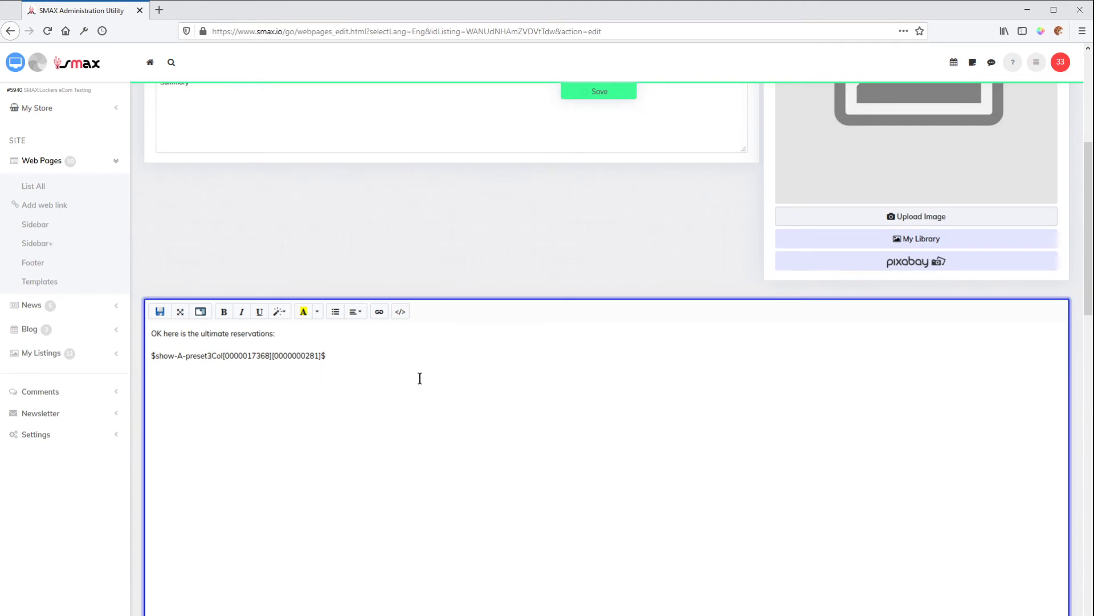
{"action": "key", "text": "BackSpace"}
{"action": "type", "text": "4"}
{"action": "left_click", "coordinate": [607, 93]}
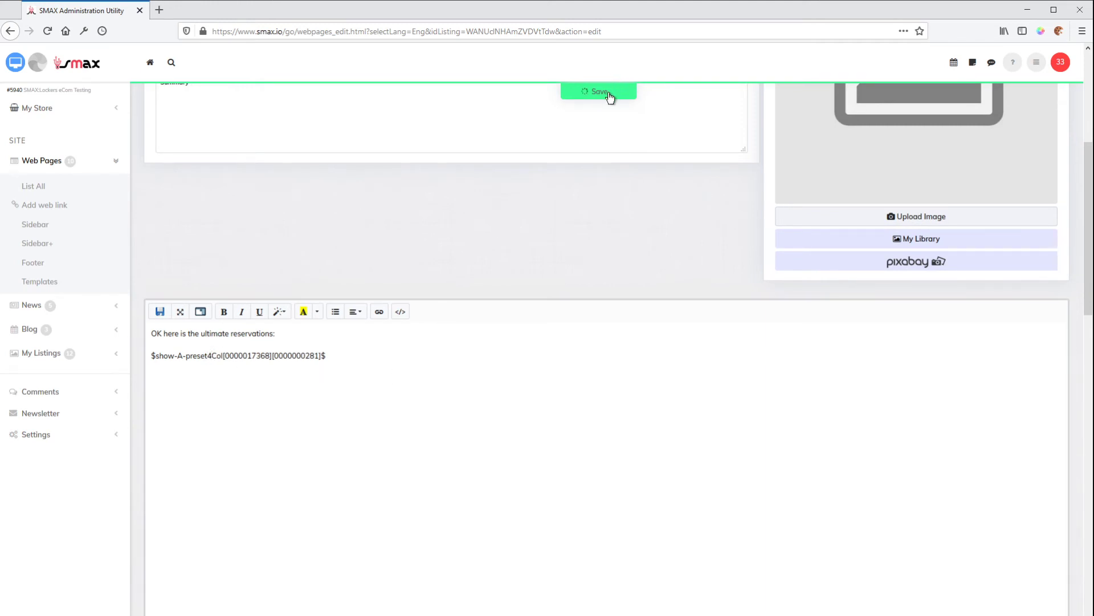
{"action": "left_click", "coordinate": [15, 65]}
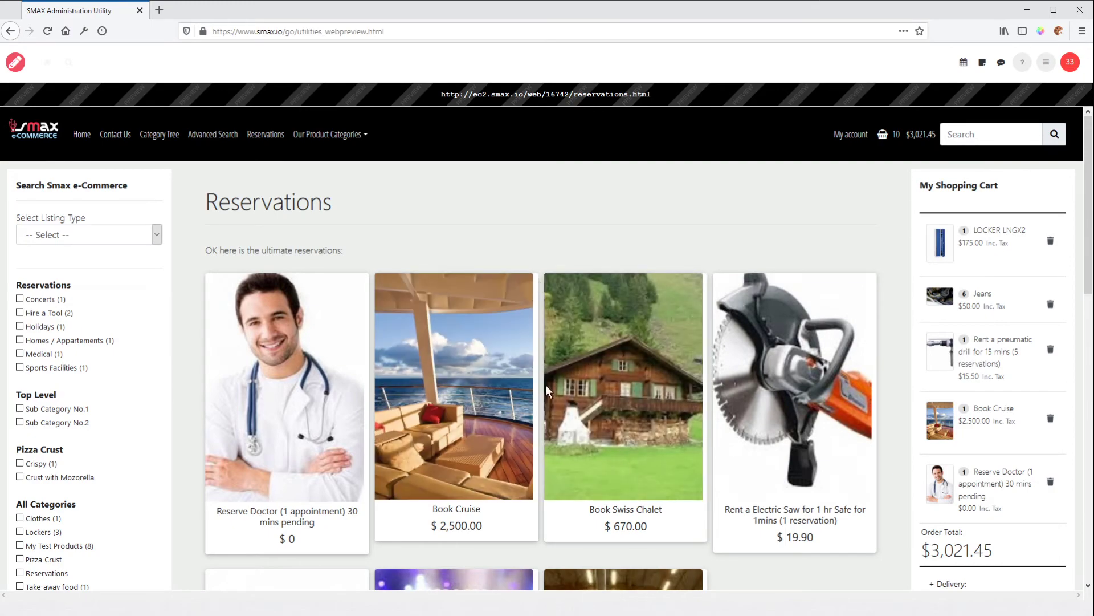
{"action": "scroll", "coordinate": [805, 456], "scroll_direction": "down", "scroll_amount": 6}
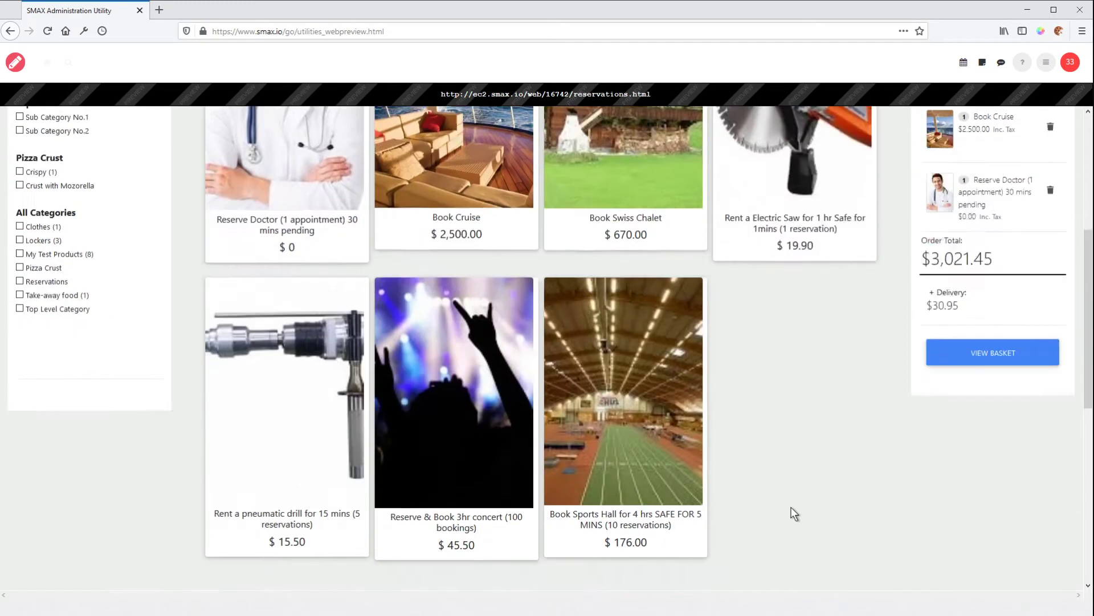
- Reopen the Reservations page for editing, set its listing shortcode to preset5Col, and save the page
{"action": "scroll", "coordinate": [839, 472], "scroll_direction": "up", "scroll_amount": 5}
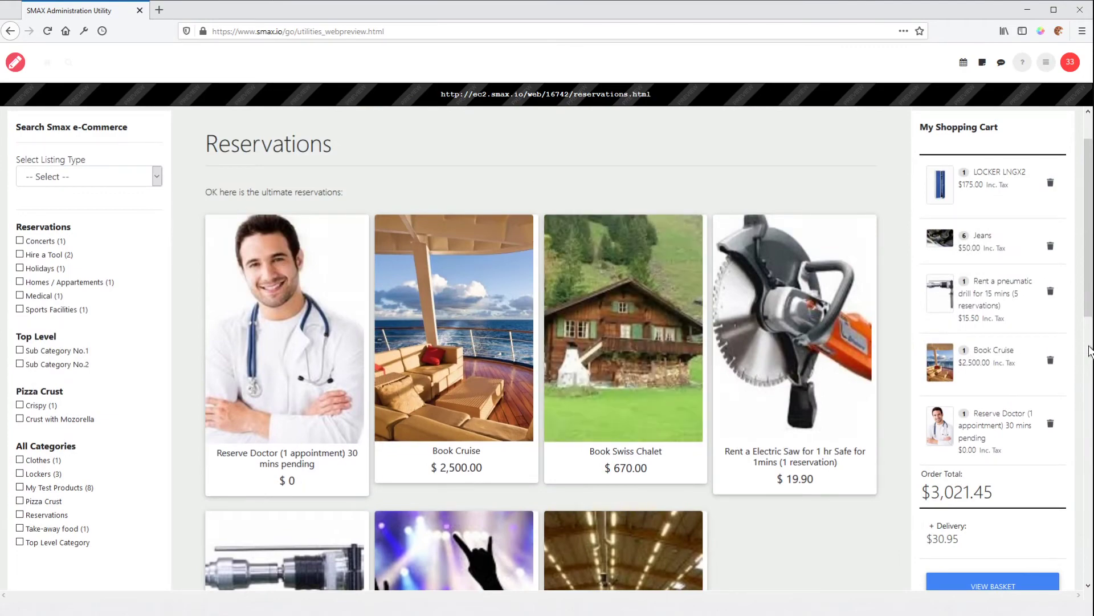
{"action": "mouse_move", "coordinate": [1089, 345]}
{"action": "left_mouse_down"}
{"action": "mouse_move", "coordinate": [510, 307]}
{"action": "mouse_move", "coordinate": [246, 266]}
{"action": "mouse_move", "coordinate": [1091, 342]}
{"action": "left_mouse_up"}
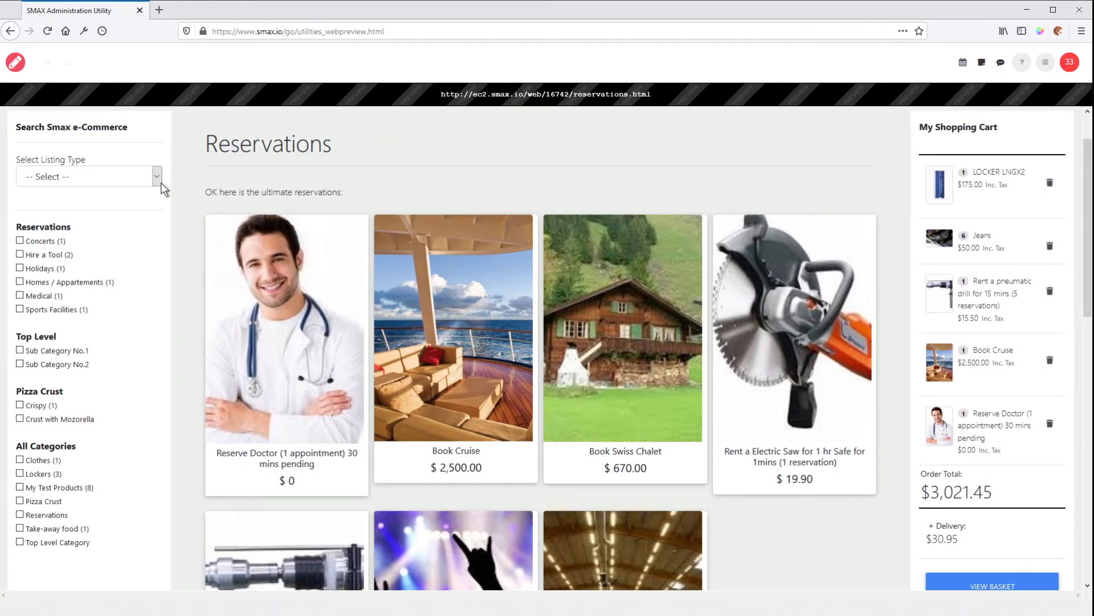
{"action": "left_click", "coordinate": [10, 63]}
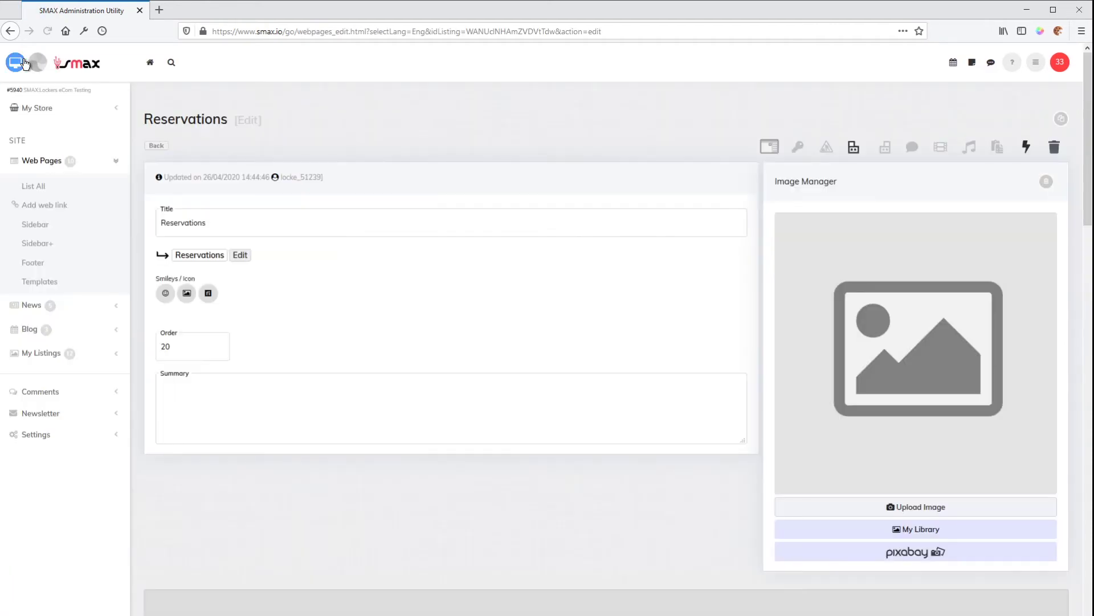
{"action": "scroll", "coordinate": [391, 363], "scroll_direction": "down", "scroll_amount": 5}
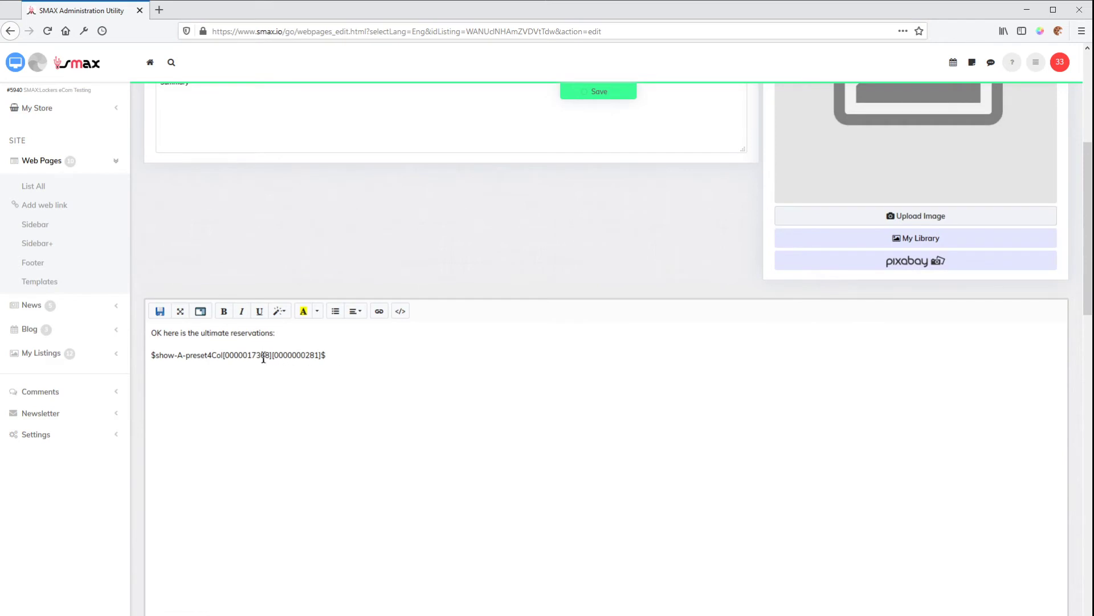
{"action": "left_click", "coordinate": [213, 354]}
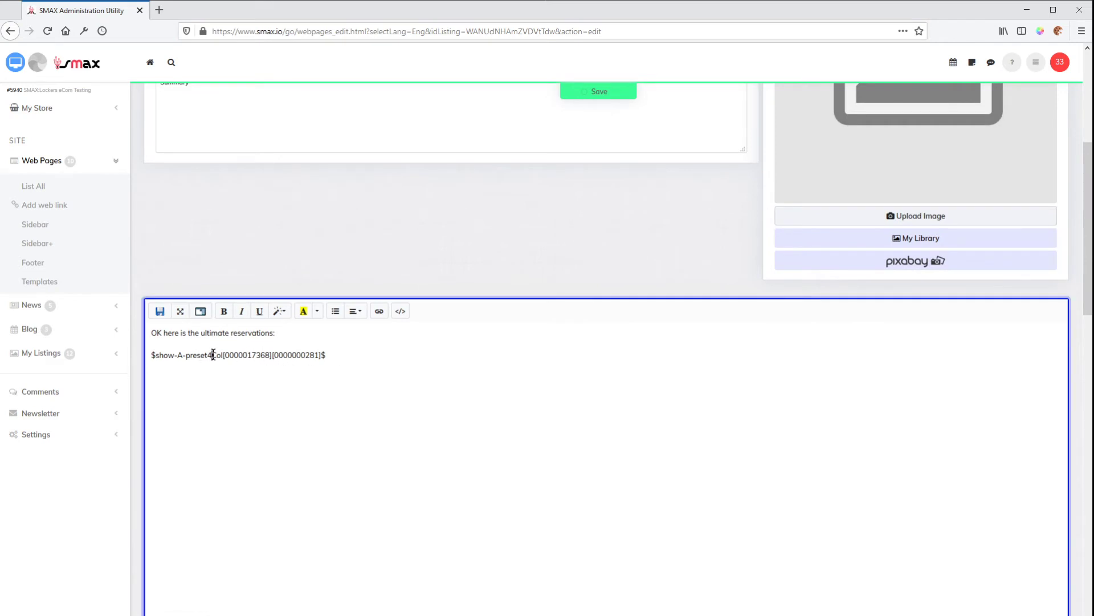
{"action": "key", "text": "BackSpace"}
{"action": "type", "text": "5"}
{"action": "left_click", "coordinate": [597, 87]}
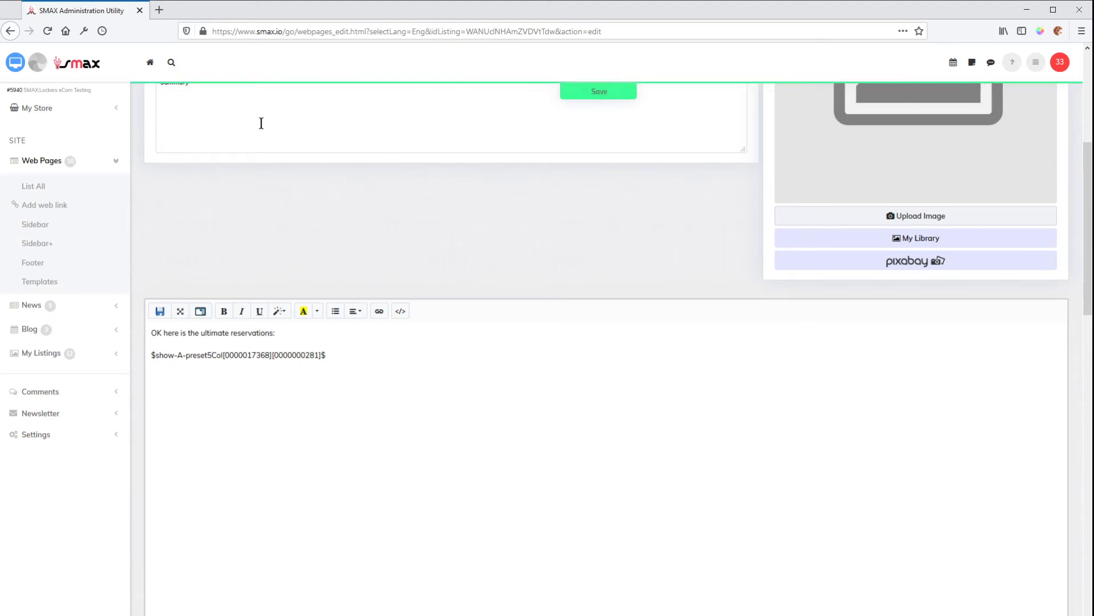
- Preview the Reservations page and review its listings in the five-column layout
{"action": "left_click", "coordinate": [16, 63]}
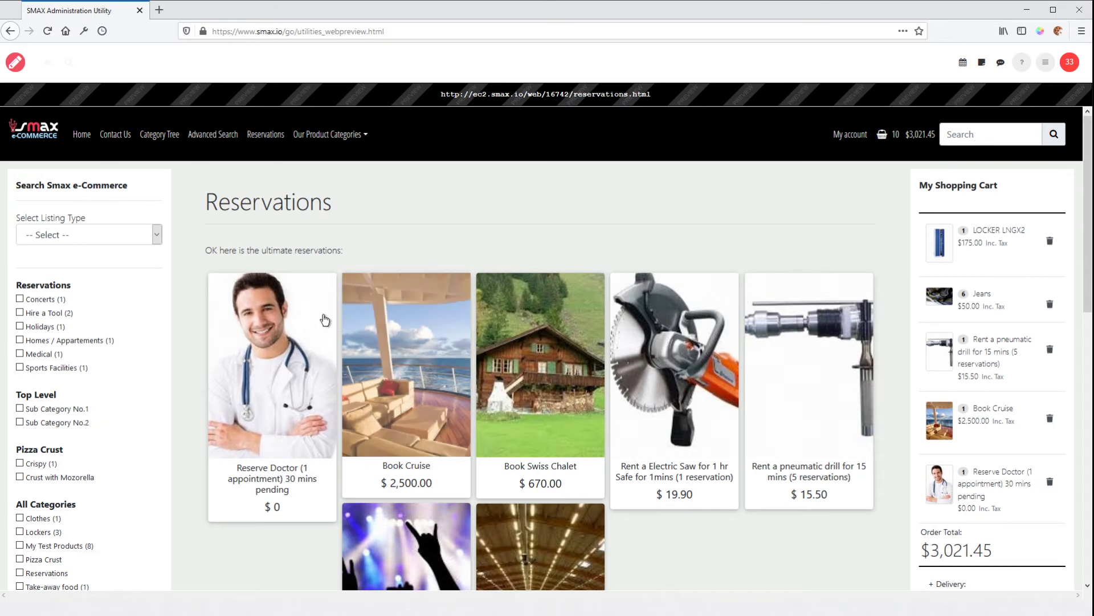
{"action": "scroll", "coordinate": [593, 468], "scroll_direction": "down", "scroll_amount": 3}
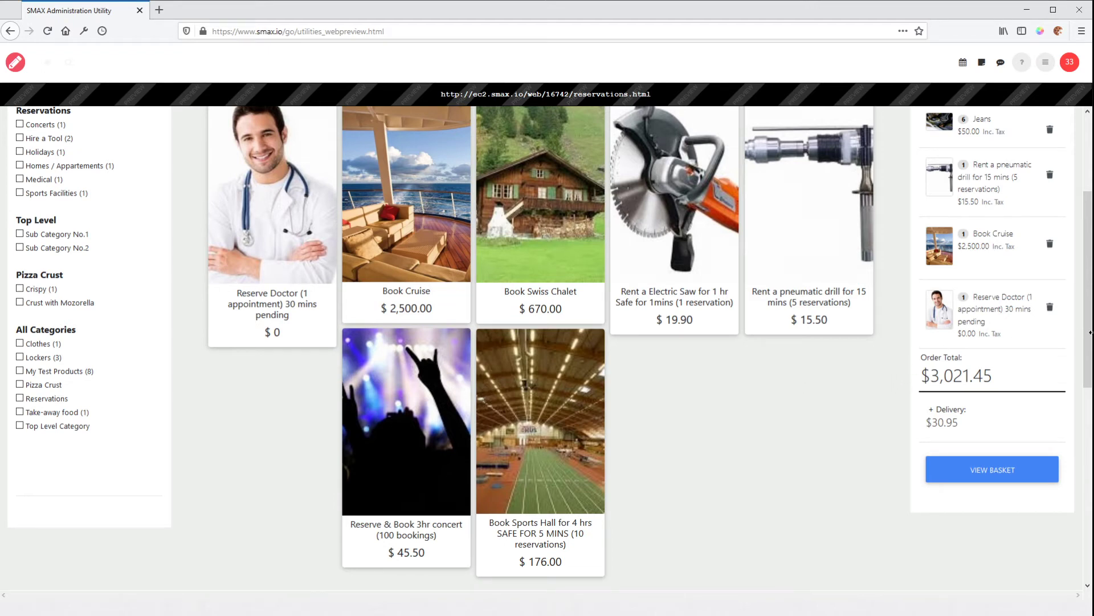
{"action": "left_click_drag", "start_coordinate": [1091, 333], "coordinate": [1092, 299]}
- Reopen the Reservations page for editing and highlight the category ID and the layout ID in its shortcode
{"action": "left_click", "coordinate": [15, 62]}
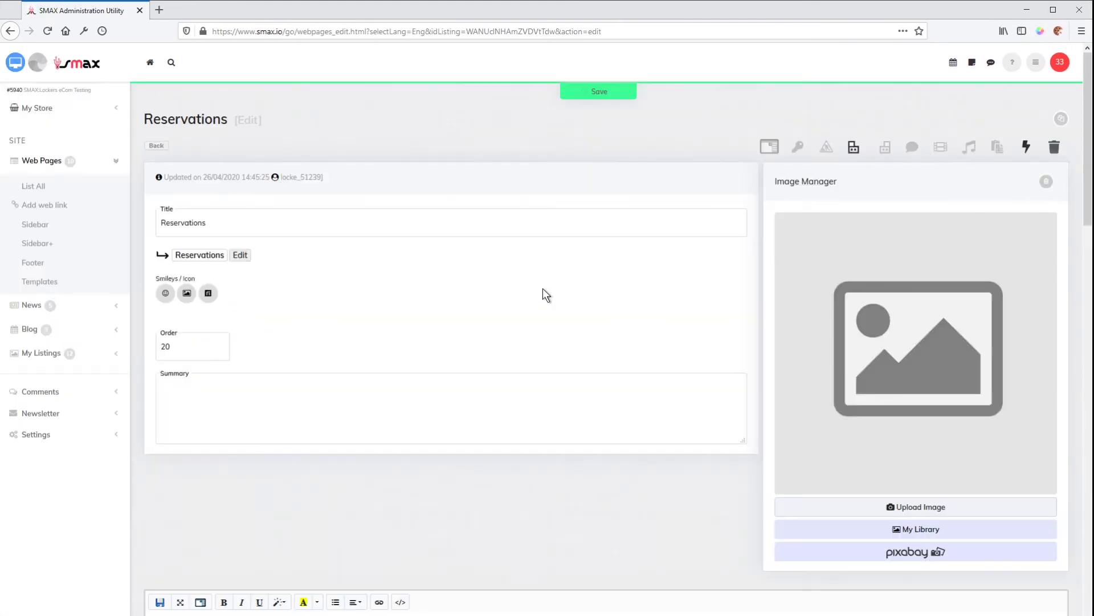
{"action": "scroll", "coordinate": [543, 288], "scroll_direction": "down", "scroll_amount": 5}
{"action": "left_click", "coordinate": [208, 297]}
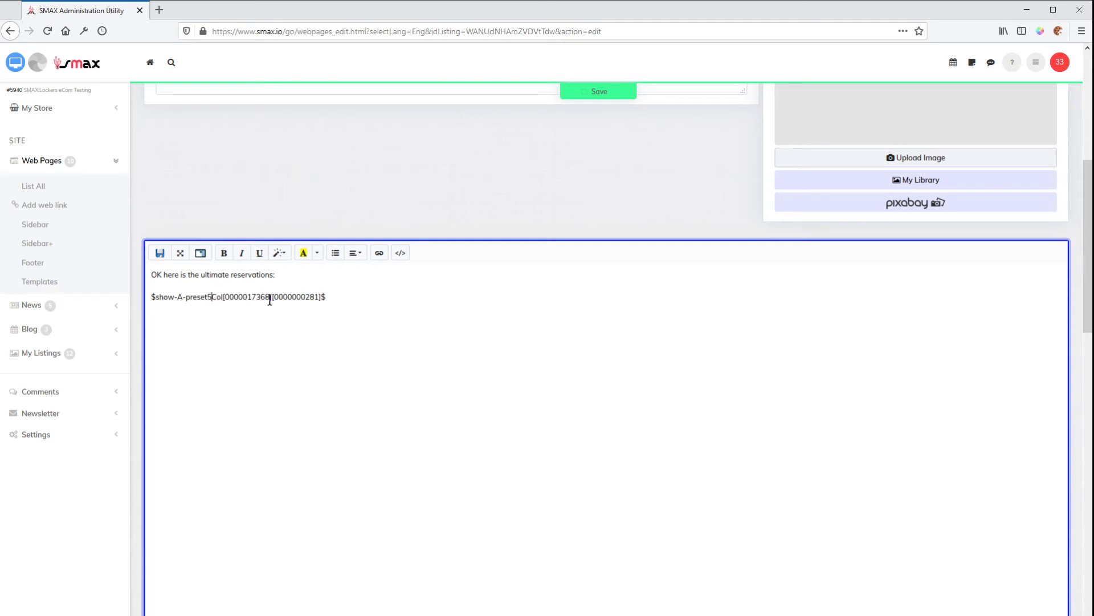
{"action": "left_click_drag", "start_coordinate": [270, 297], "coordinate": [246, 299]}
{"action": "left_click_drag", "start_coordinate": [318, 297], "coordinate": [287, 300]}
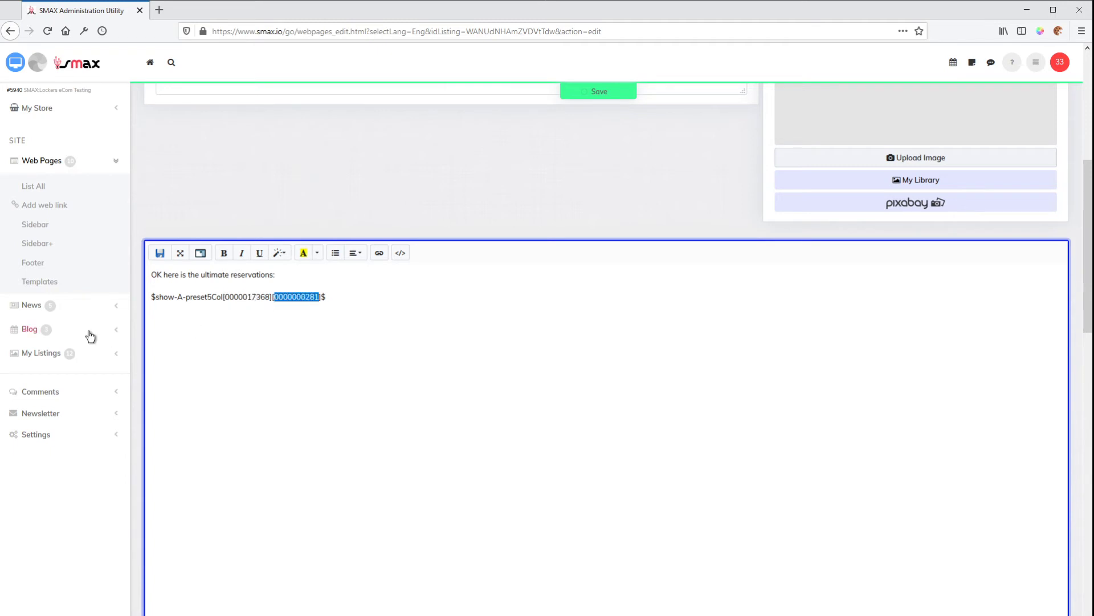
- Browse the User and Preset search results layouts for My Listings in the site's layout settings, checking their shortcodes
{"action": "left_click", "coordinate": [42, 438]}
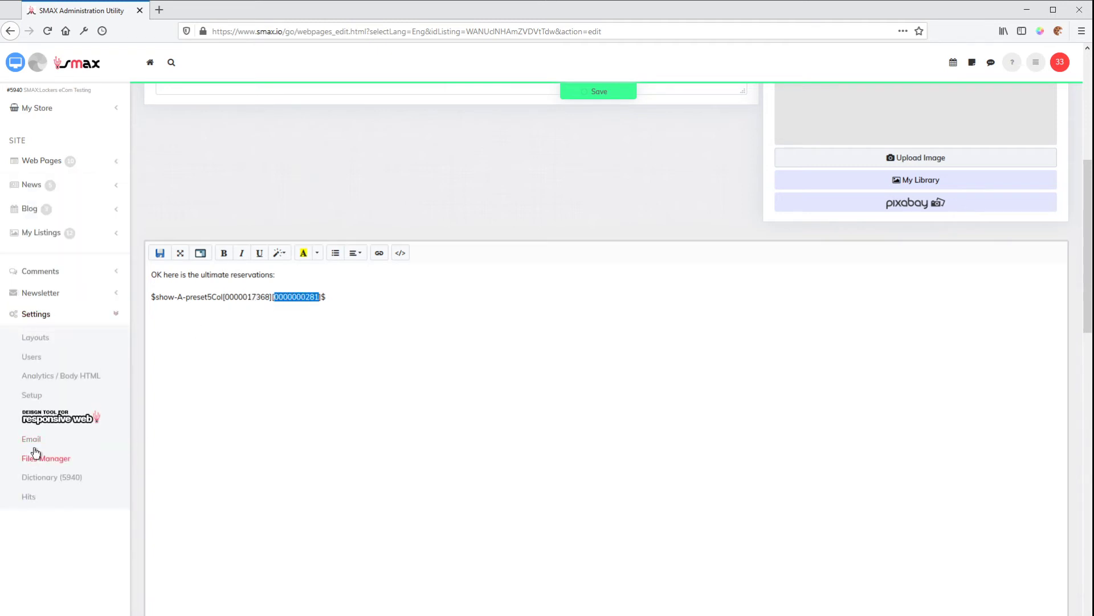
{"action": "left_click", "coordinate": [36, 342]}
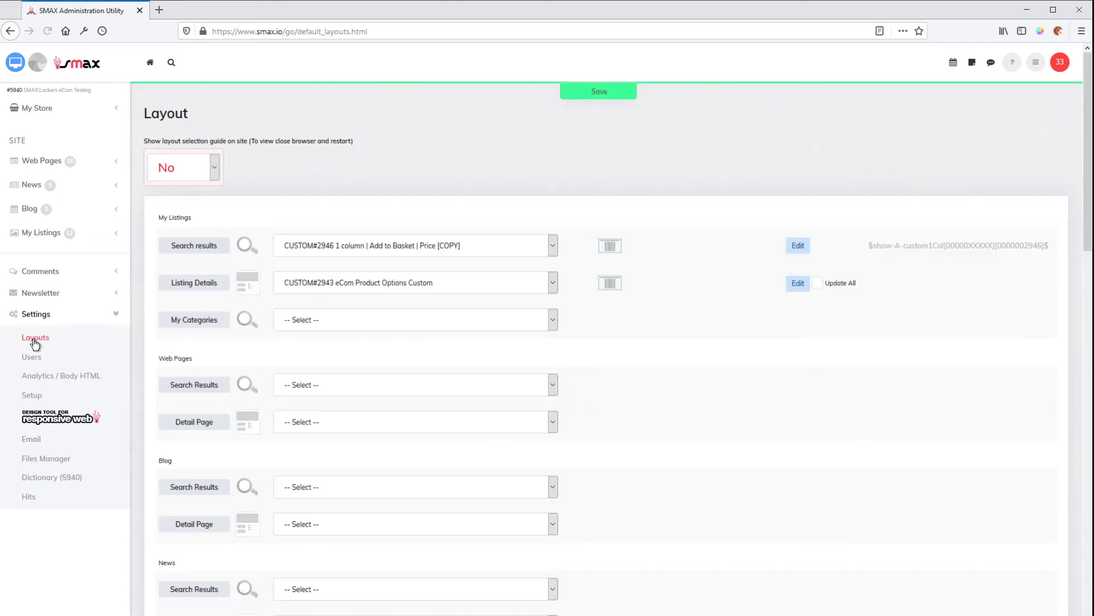
{"action": "left_click", "coordinate": [254, 249]}
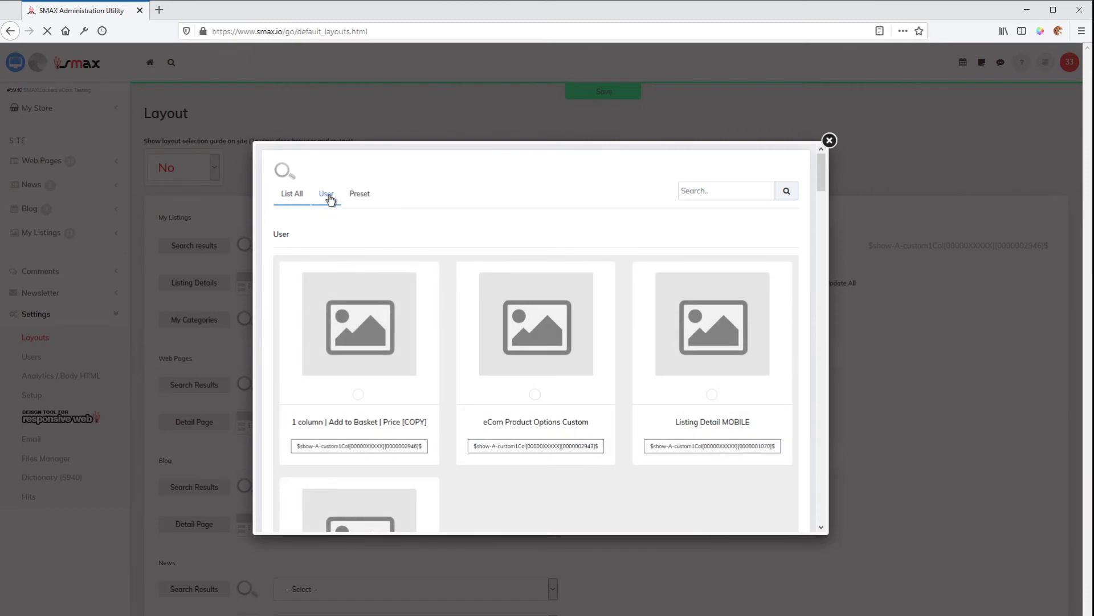
{"action": "left_click", "coordinate": [328, 198]}
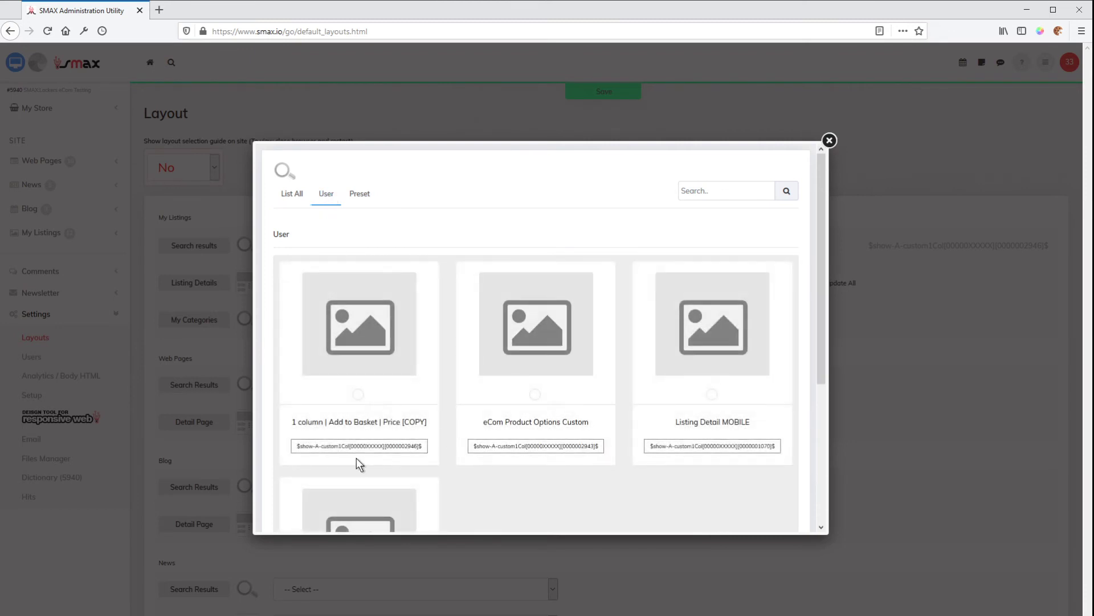
{"action": "left_click_drag", "start_coordinate": [340, 446], "coordinate": [333, 447]}
{"action": "left_click", "coordinate": [361, 195]}
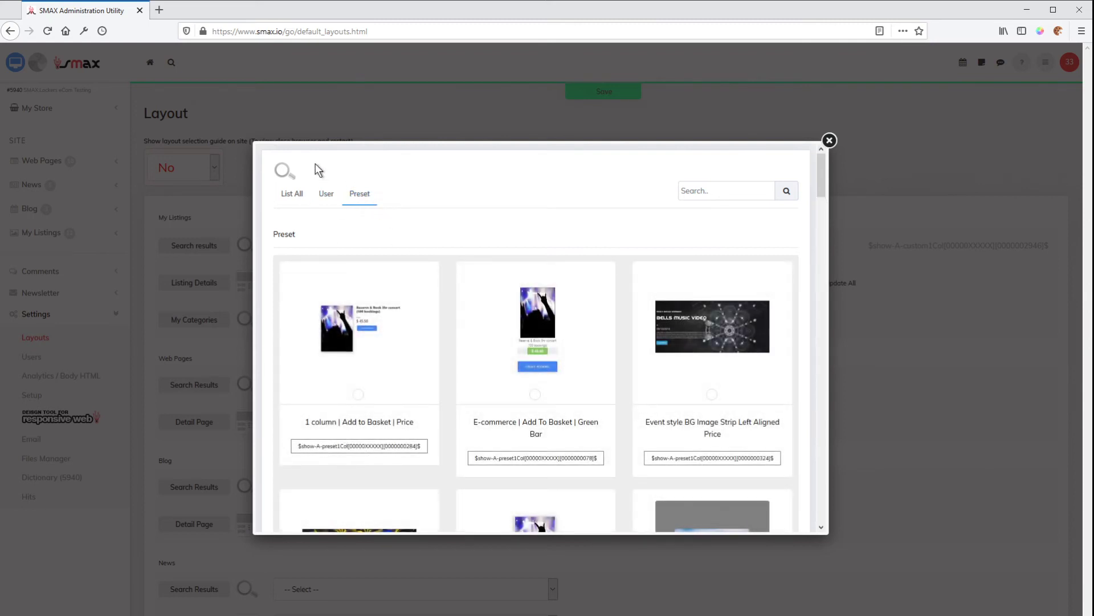
{"action": "left_click", "coordinate": [324, 195]}
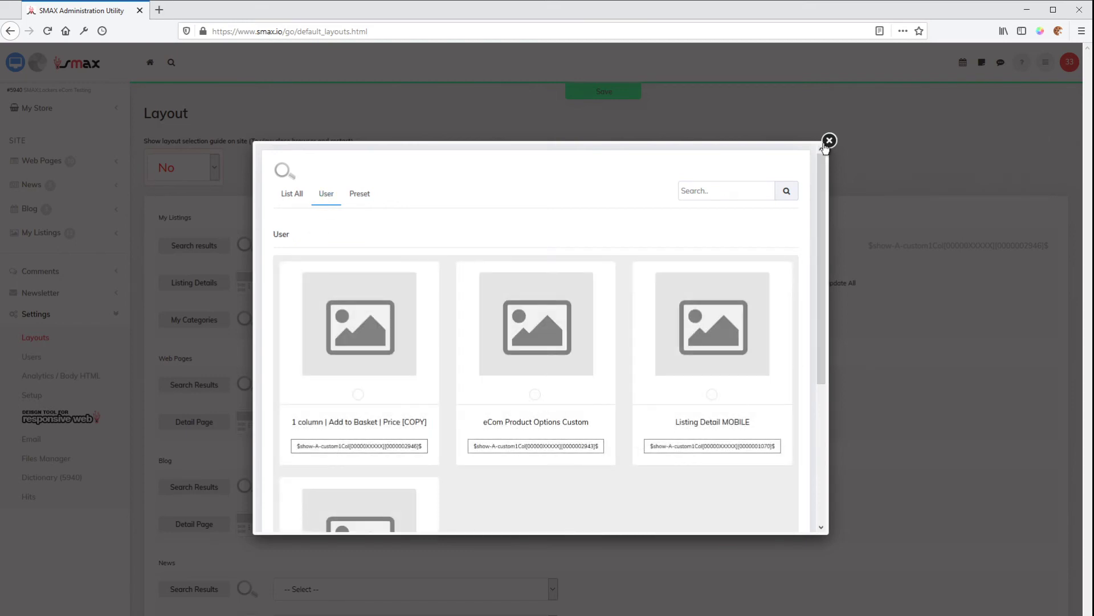
{"action": "left_click", "coordinate": [828, 141]}
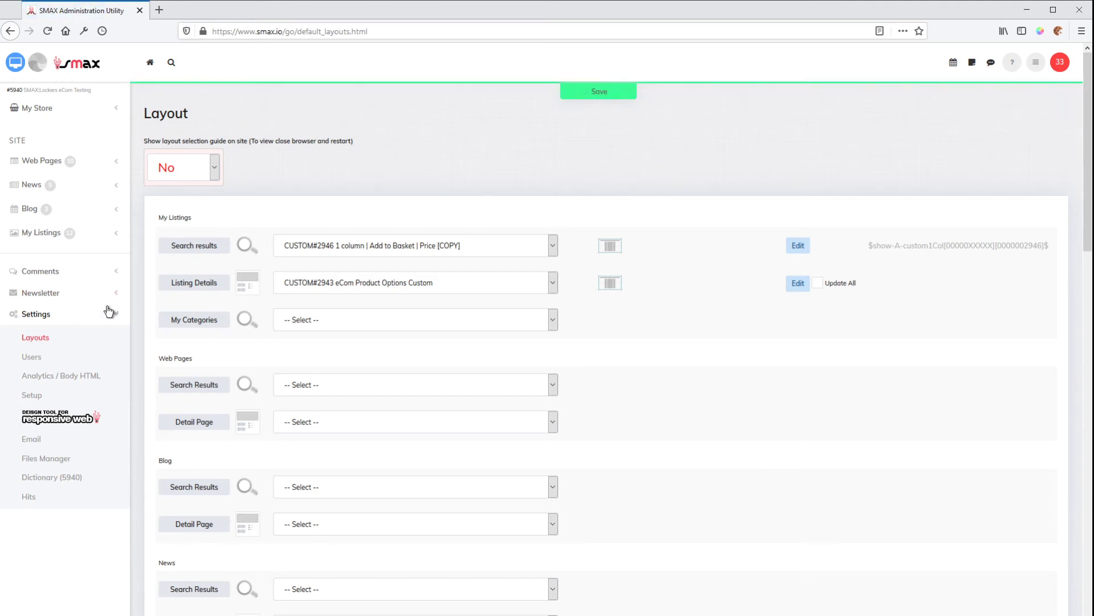
- Preview the Reservations page again, then review the Search Results layout options in the My Listings setup
{"action": "left_click", "coordinate": [9, 65]}
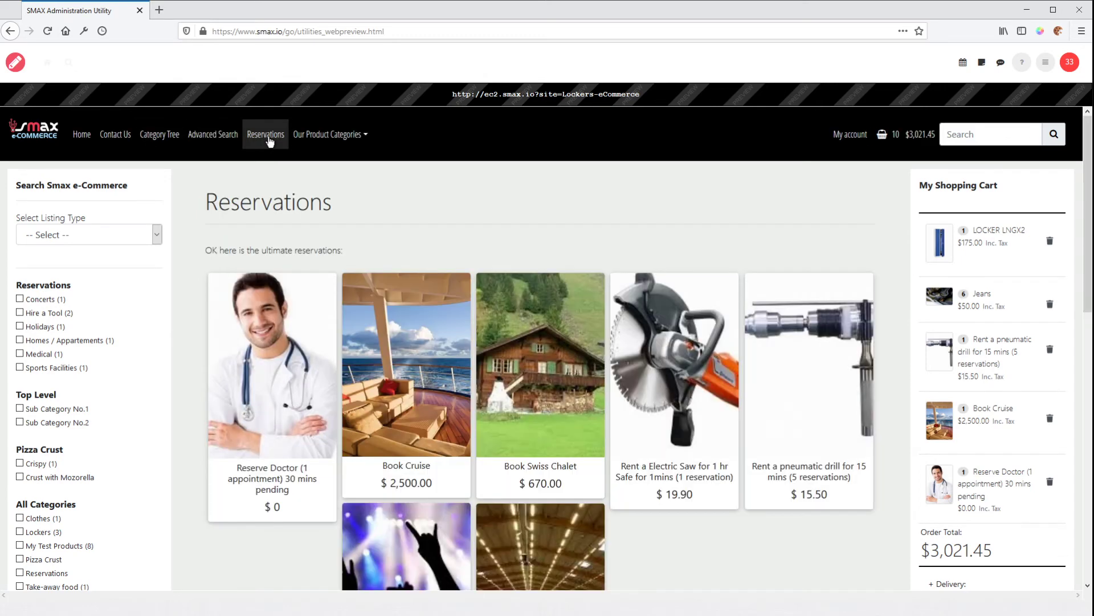
{"action": "left_click", "coordinate": [15, 64]}
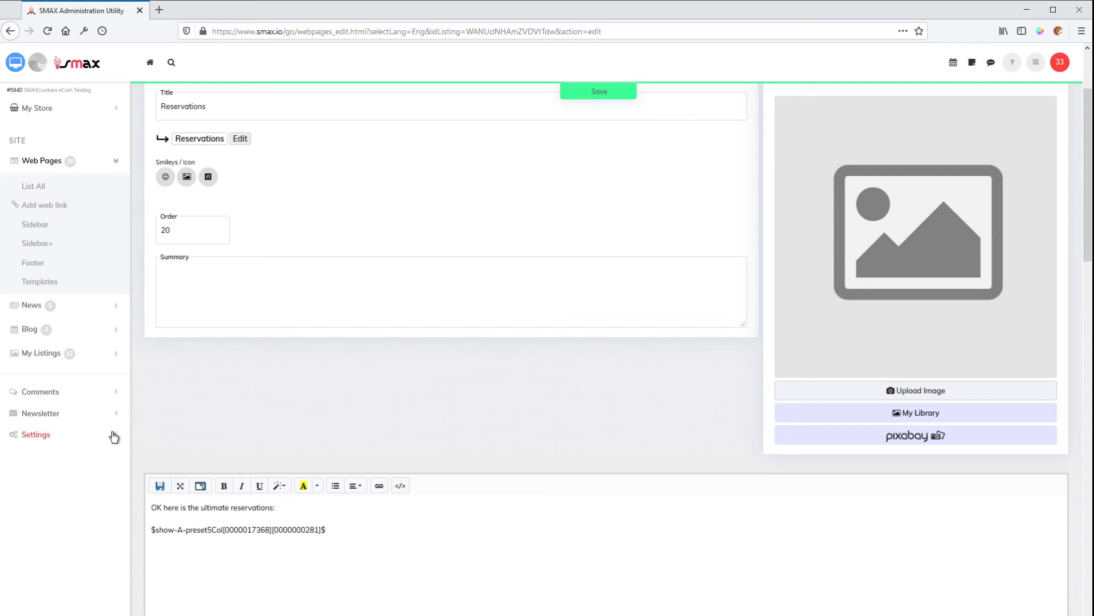
{"action": "left_click", "coordinate": [42, 352]}
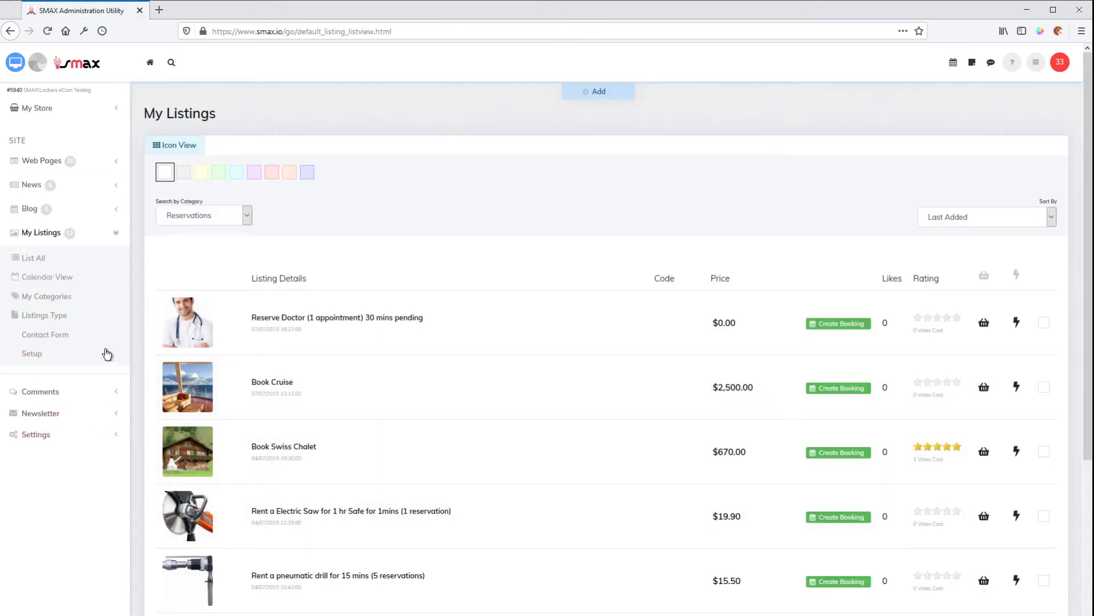
{"action": "left_click", "coordinate": [32, 354]}
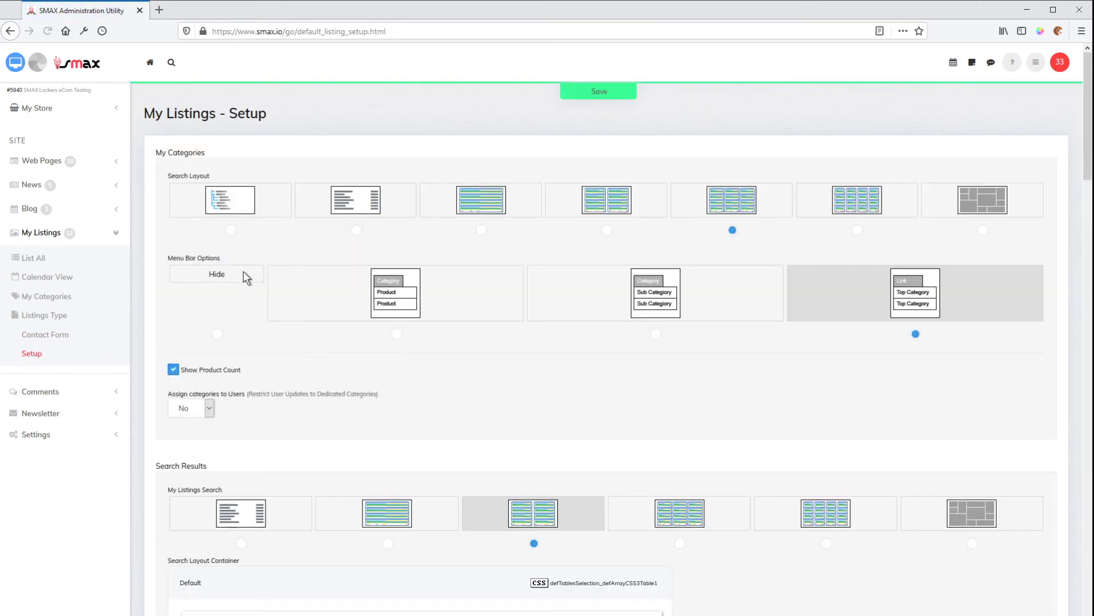
{"action": "scroll", "coordinate": [262, 472], "scroll_direction": "down", "scroll_amount": 4}
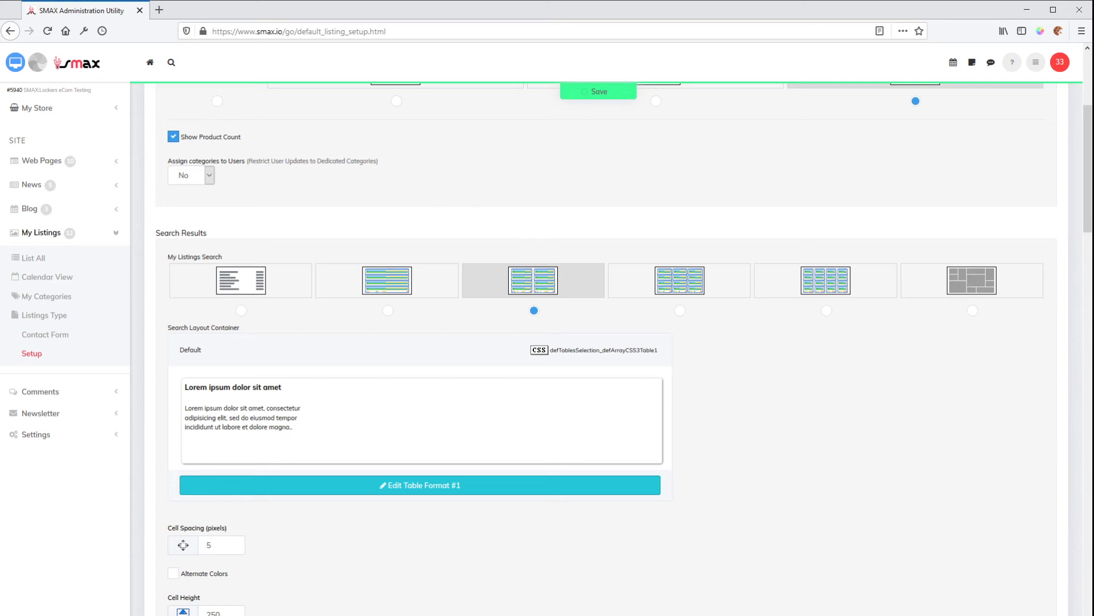
- Preview the storefront, filter it by the My Test Products category, and compare its listings with the Reservations page
{"action": "left_click", "coordinate": [16, 62]}
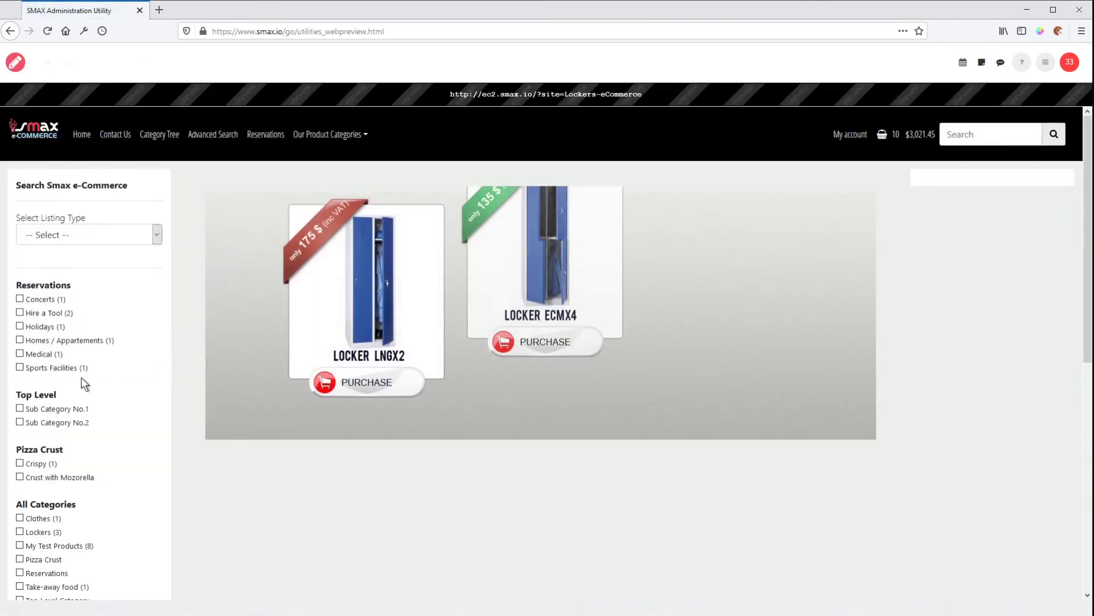
{"action": "scroll", "coordinate": [80, 379], "scroll_direction": "down", "scroll_amount": 2}
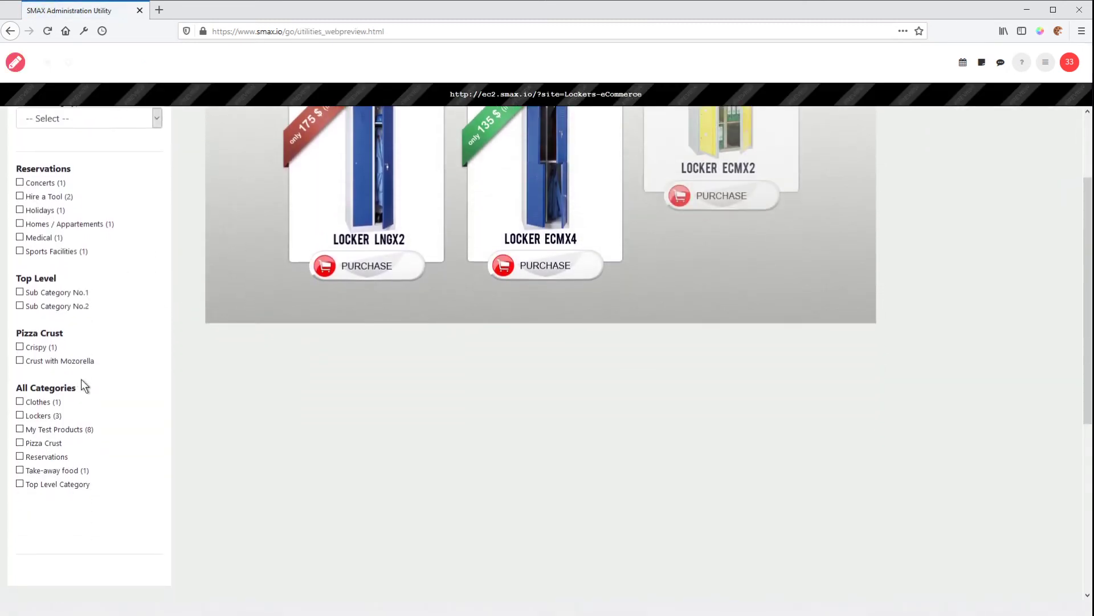
{"action": "left_click", "coordinate": [20, 430]}
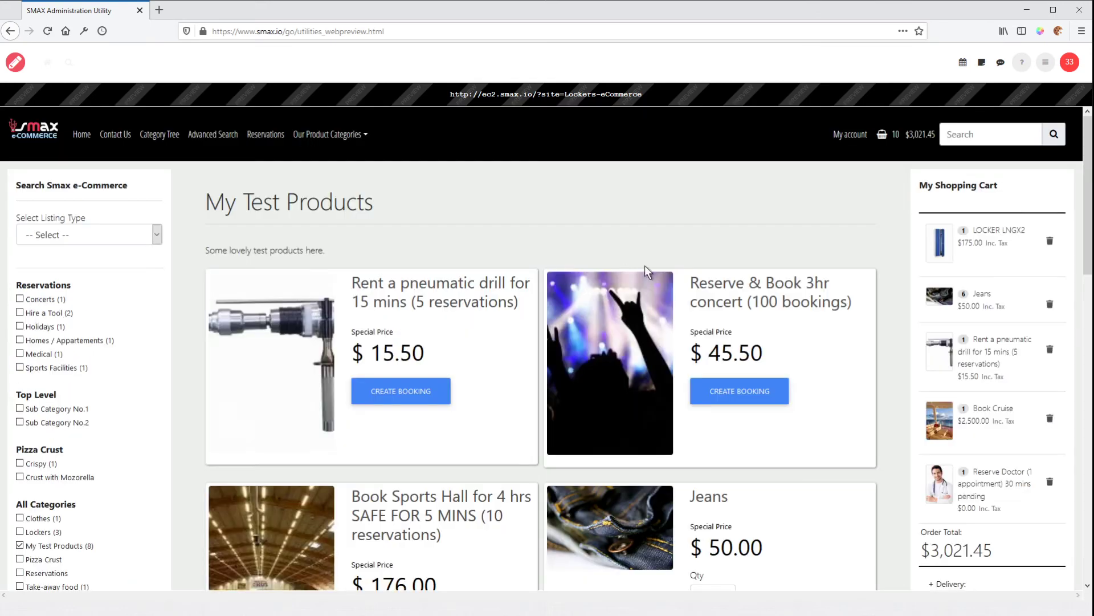
{"action": "scroll", "coordinate": [605, 493], "scroll_direction": "down", "scroll_amount": 4}
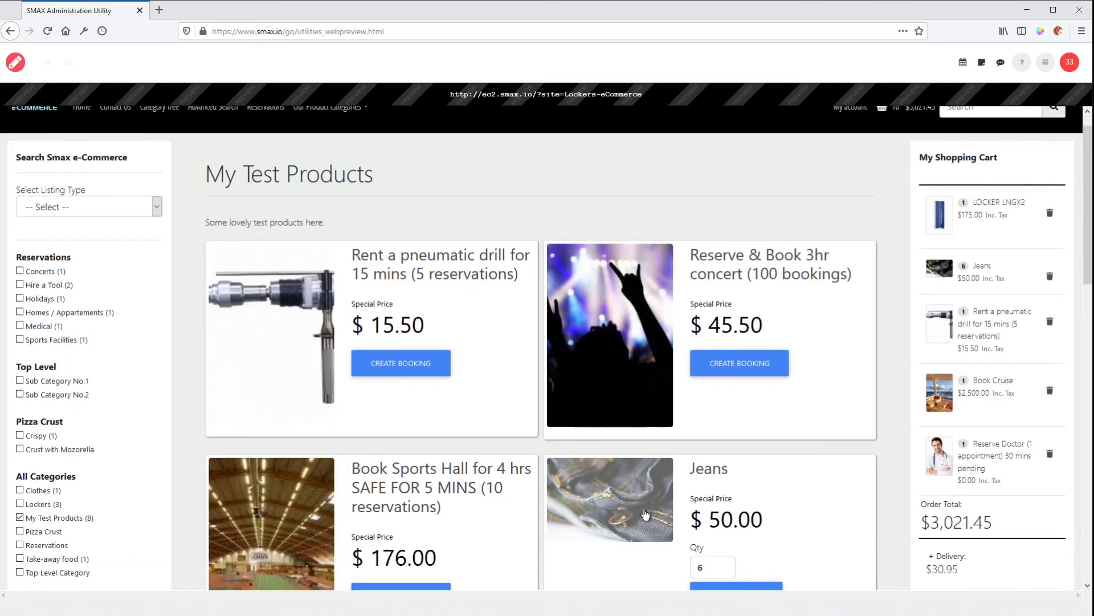
{"action": "scroll", "coordinate": [605, 494], "scroll_direction": "down", "scroll_amount": 3}
{"action": "scroll", "coordinate": [603, 452], "scroll_direction": "up", "scroll_amount": 7}
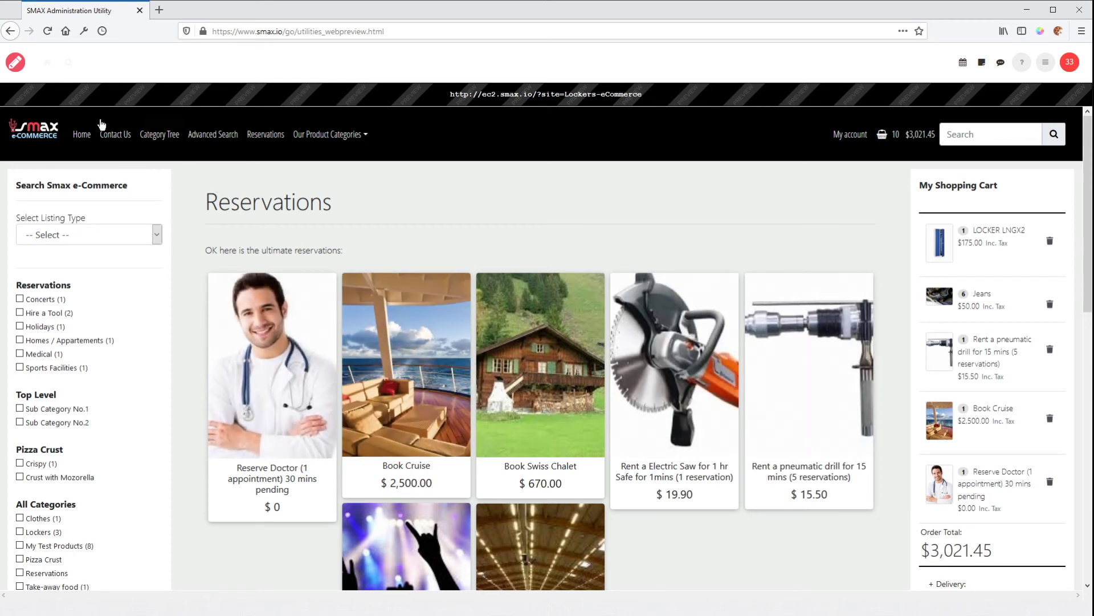
- Return to the list of web pages and duplicate the Reservations page
{"action": "left_click", "coordinate": [18, 65]}
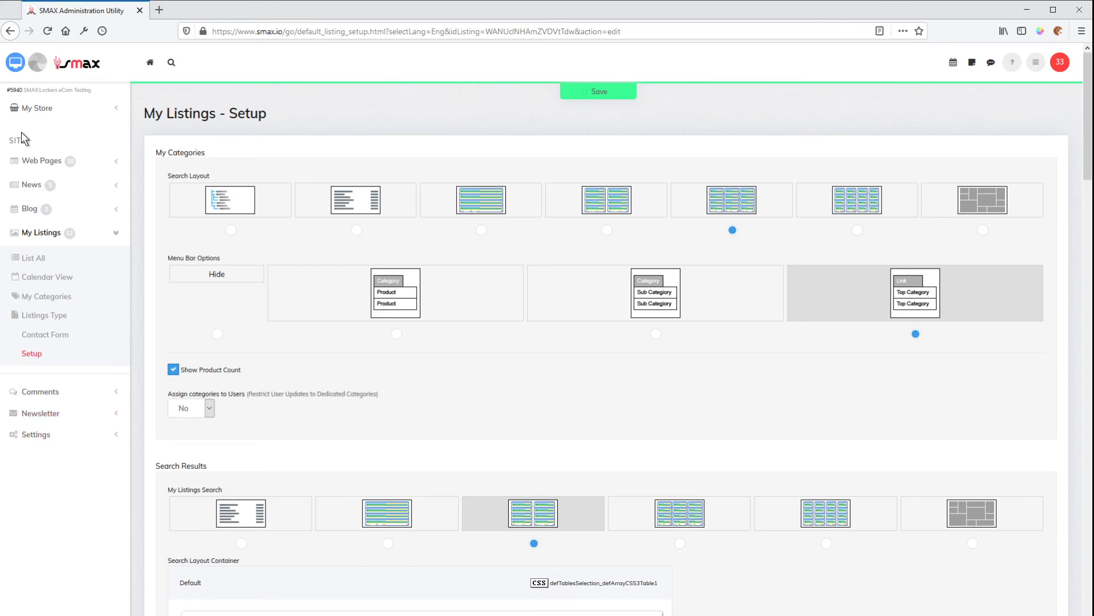
{"action": "left_click", "coordinate": [39, 162]}
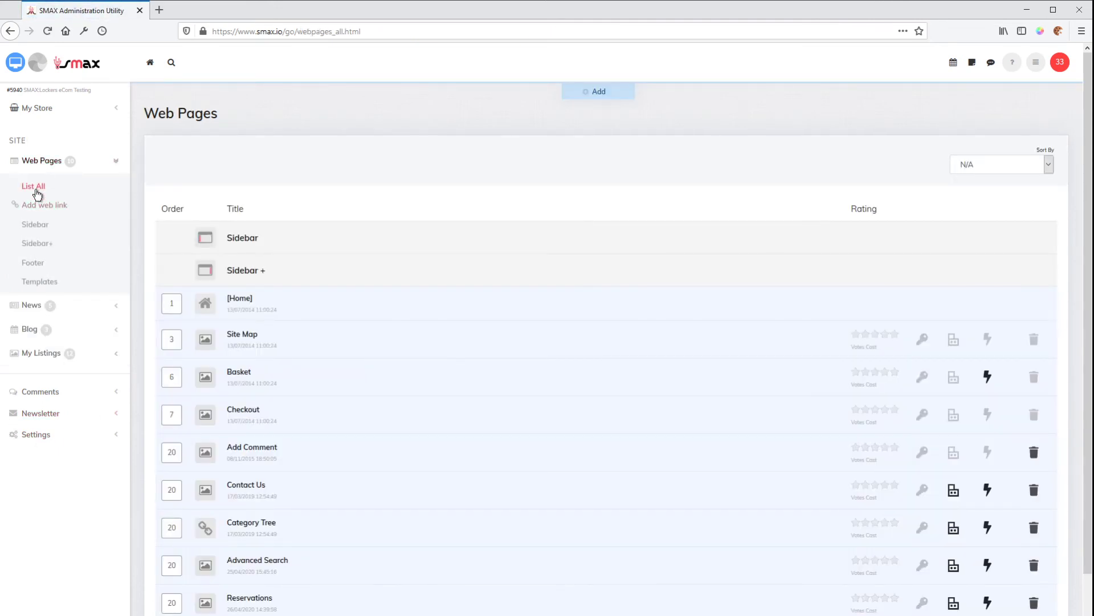
{"action": "scroll", "coordinate": [342, 468], "scroll_direction": "down", "scroll_amount": 2}
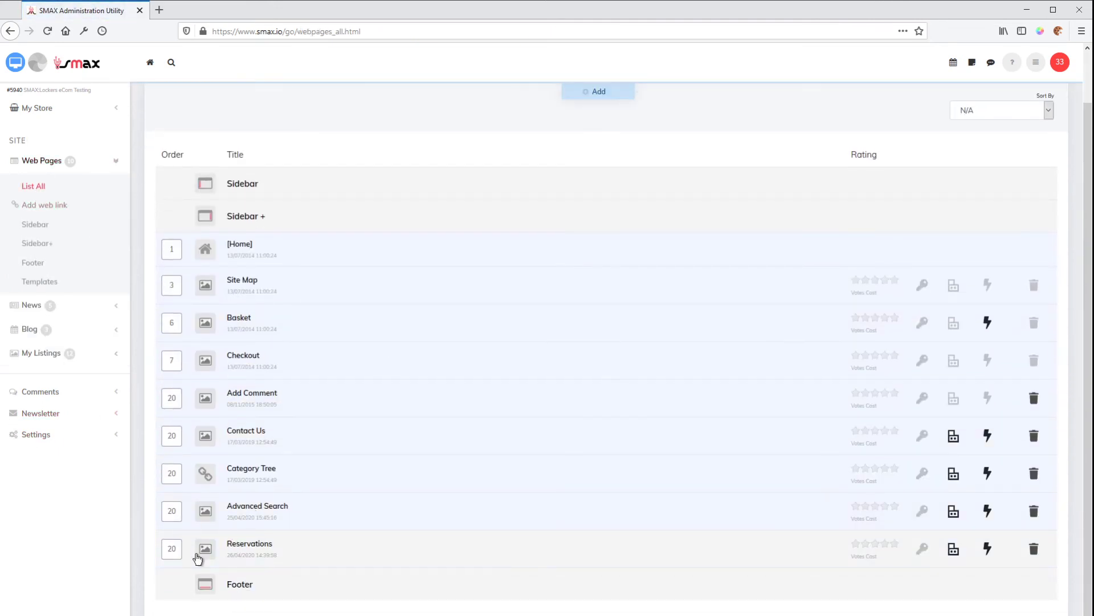
{"action": "left_click", "coordinate": [205, 550]}
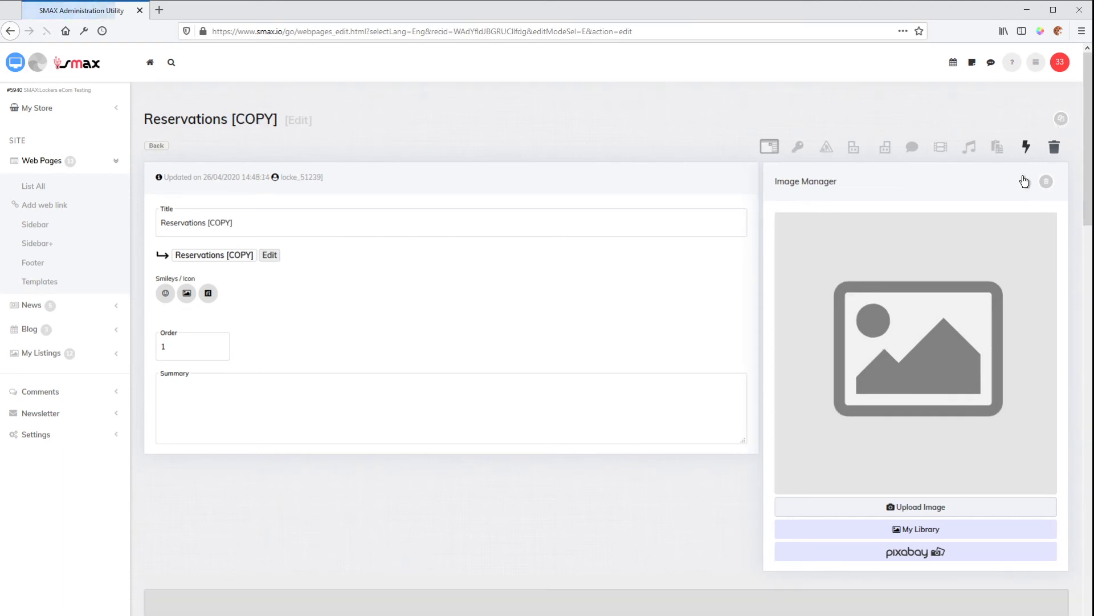
- Set the copied page's menu path so that it sits under Reservations
{"action": "left_click", "coordinate": [270, 255]}
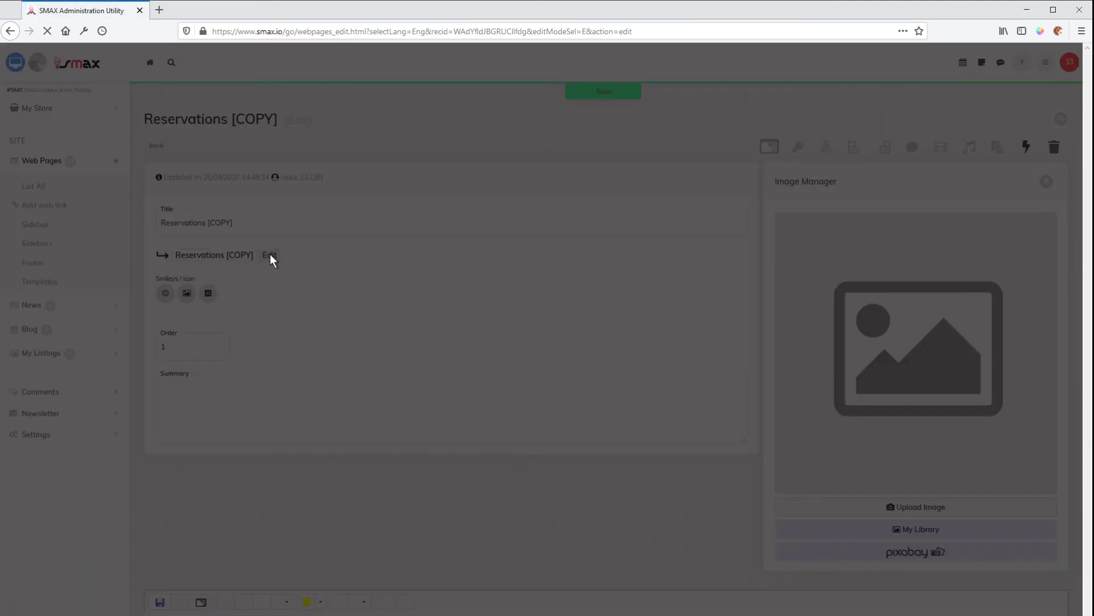
{"action": "left_click", "coordinate": [408, 242]}
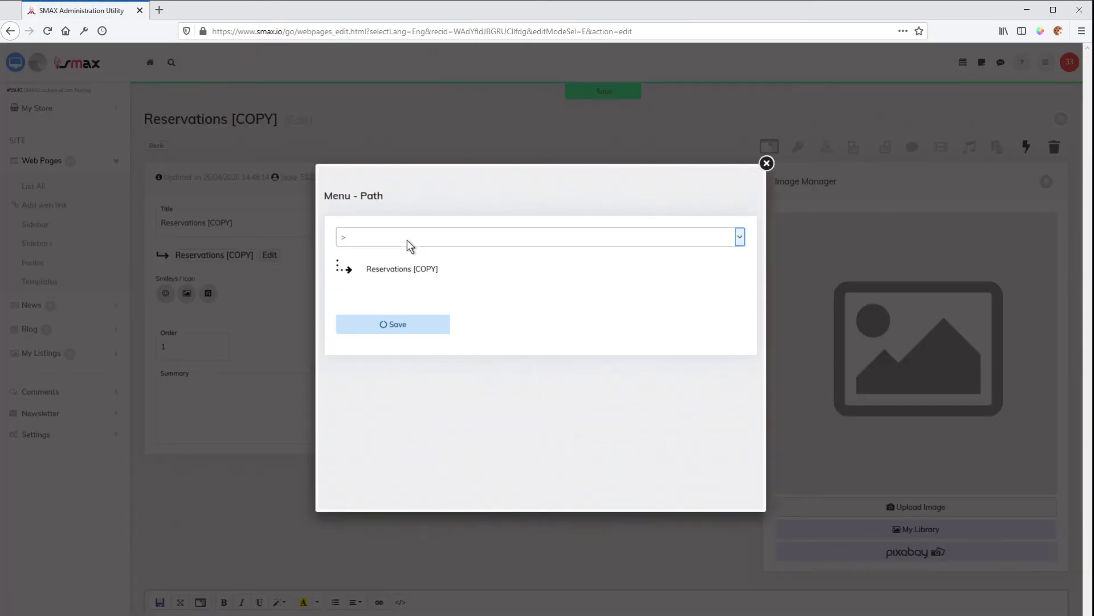
{"action": "left_click", "coordinate": [385, 330]}
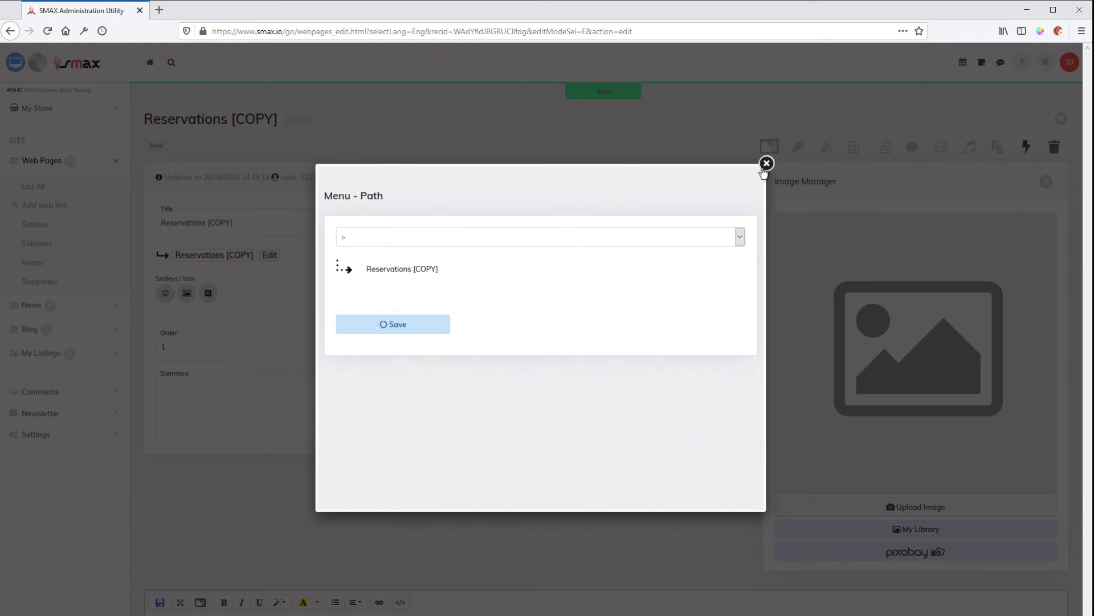
{"action": "left_click", "coordinate": [766, 164]}
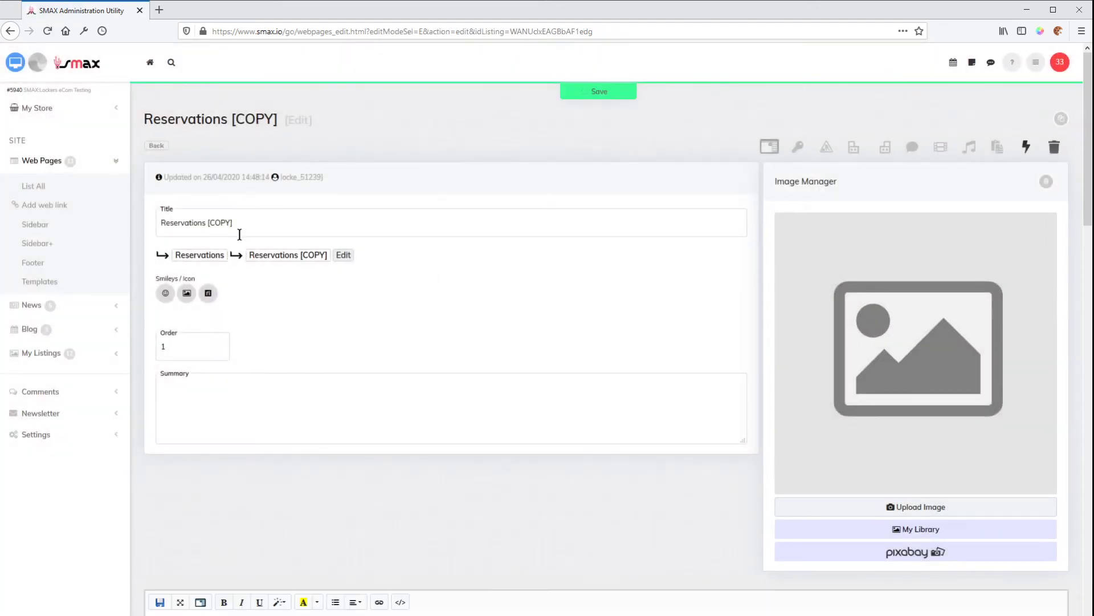
- Change the copied page's title to "Even more..." and save it
{"action": "left_click_drag", "start_coordinate": [240, 222], "coordinate": [143, 225]}
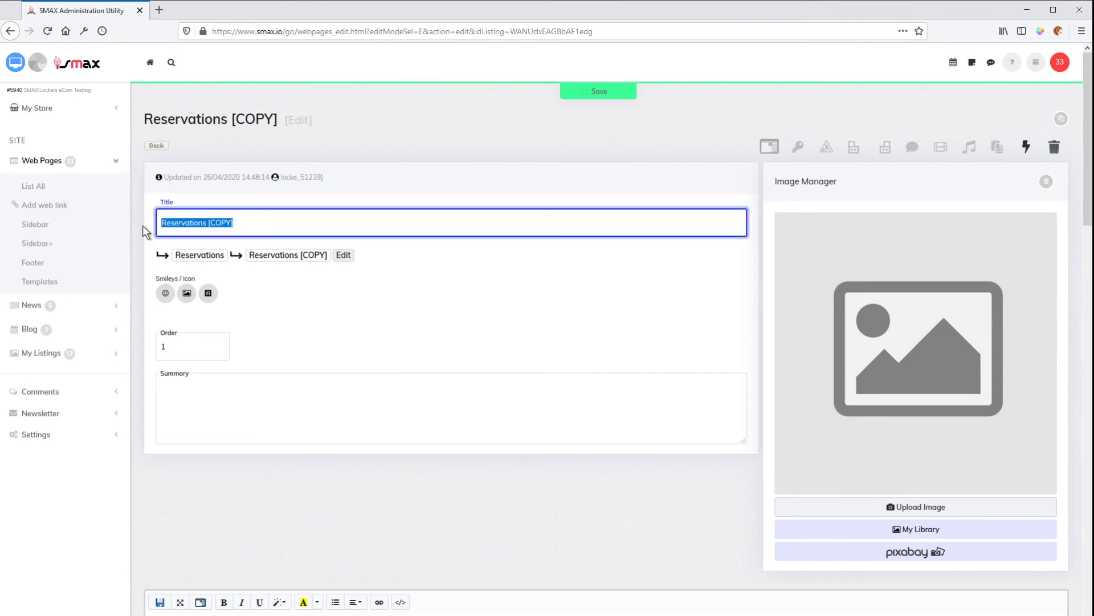
{"action": "type", "text": "Even more"}
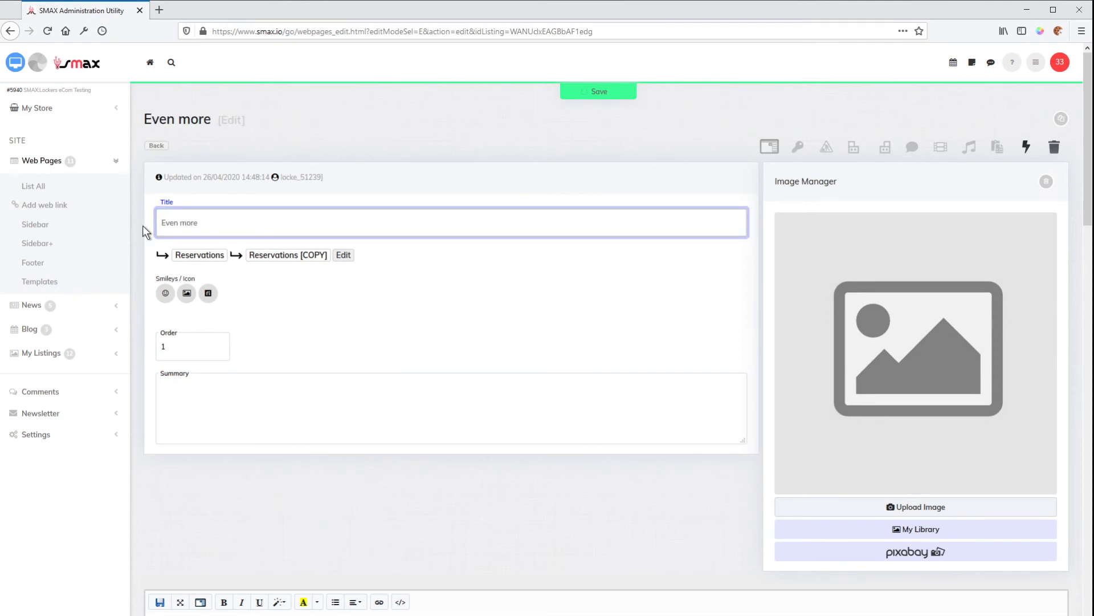
{"action": "type", "text": "..."}
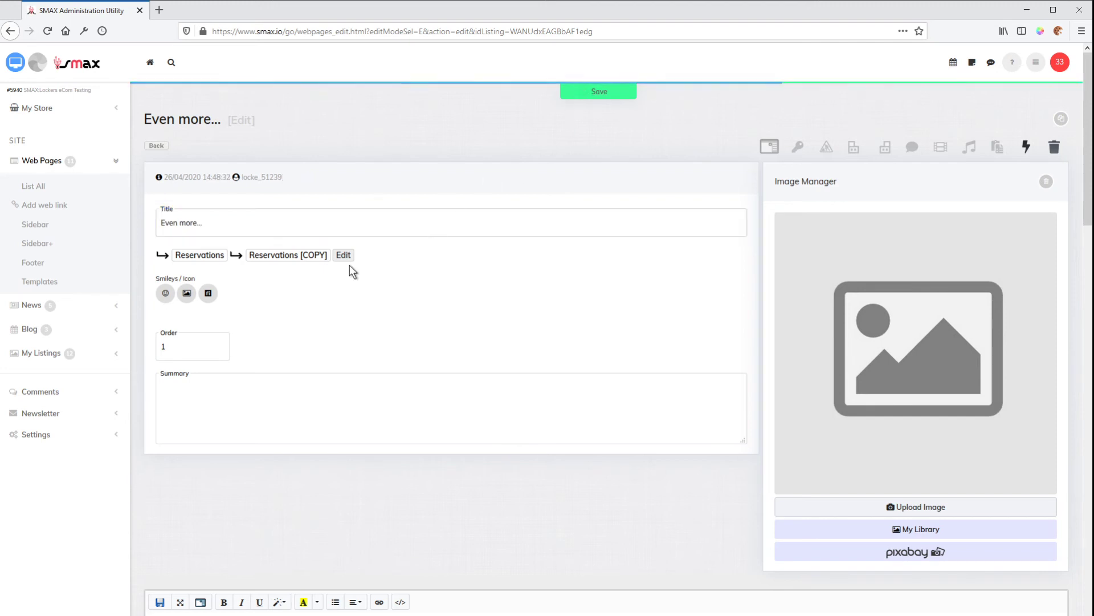
- Check the Even more... page's shortcode, preview the page, and look for it under Reservations in the storefront navigation
{"action": "scroll", "coordinate": [415, 387], "scroll_direction": "down", "scroll_amount": 5}
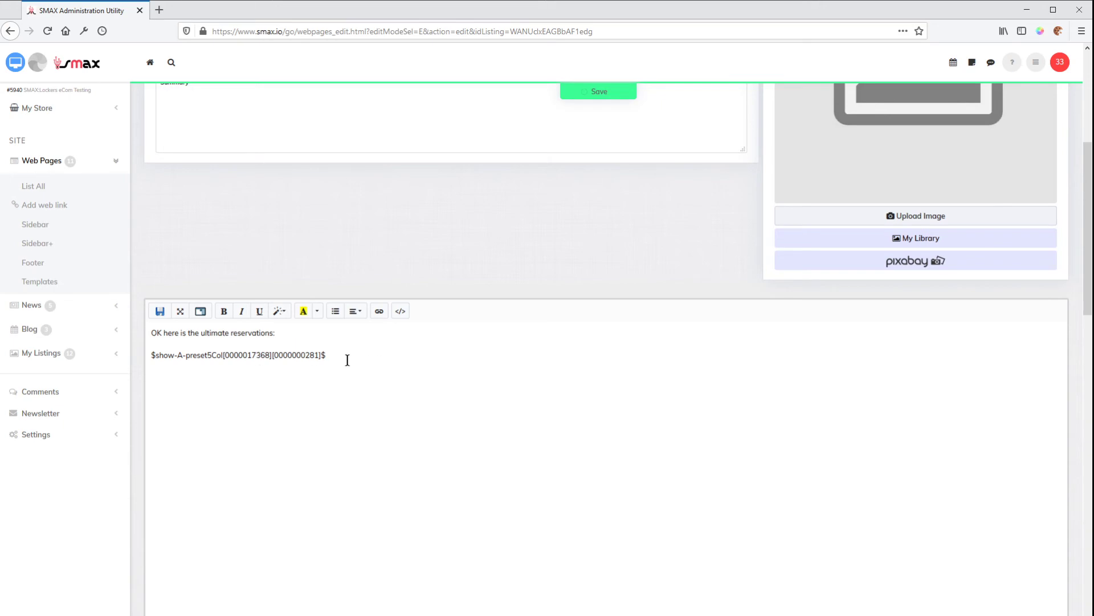
{"action": "scroll", "coordinate": [308, 308], "scroll_direction": "up", "scroll_amount": 5}
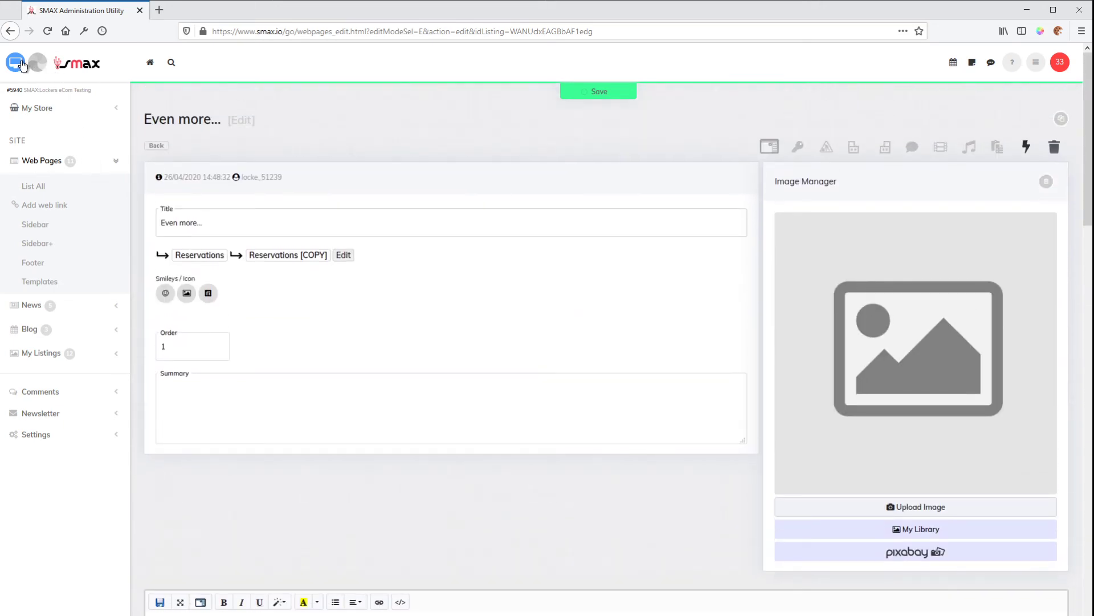
{"action": "left_click", "coordinate": [22, 64]}
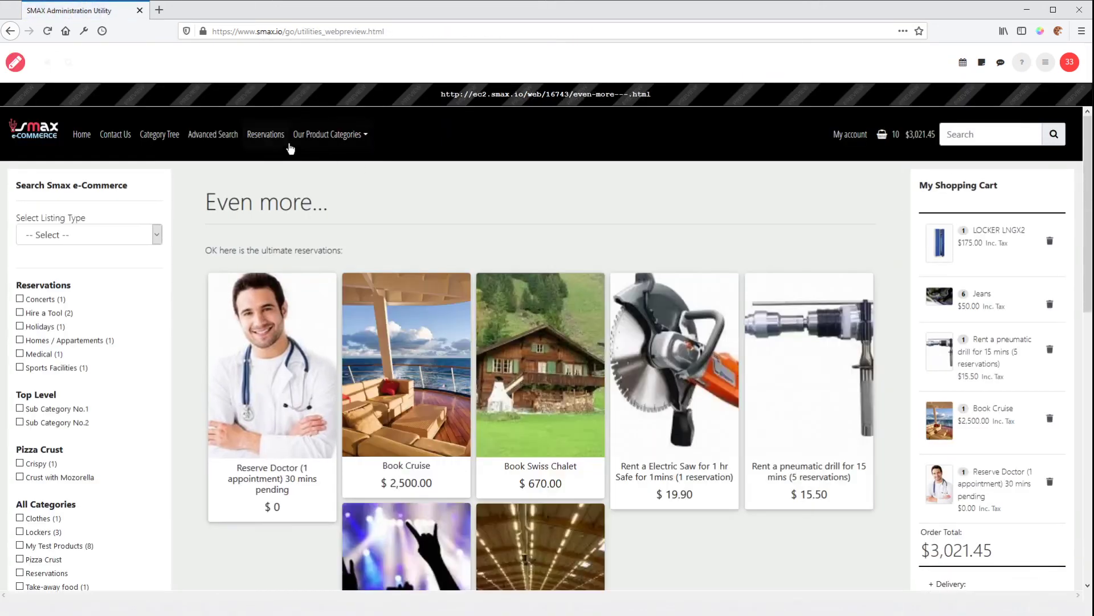
{"action": "left_click", "coordinate": [18, 65]}
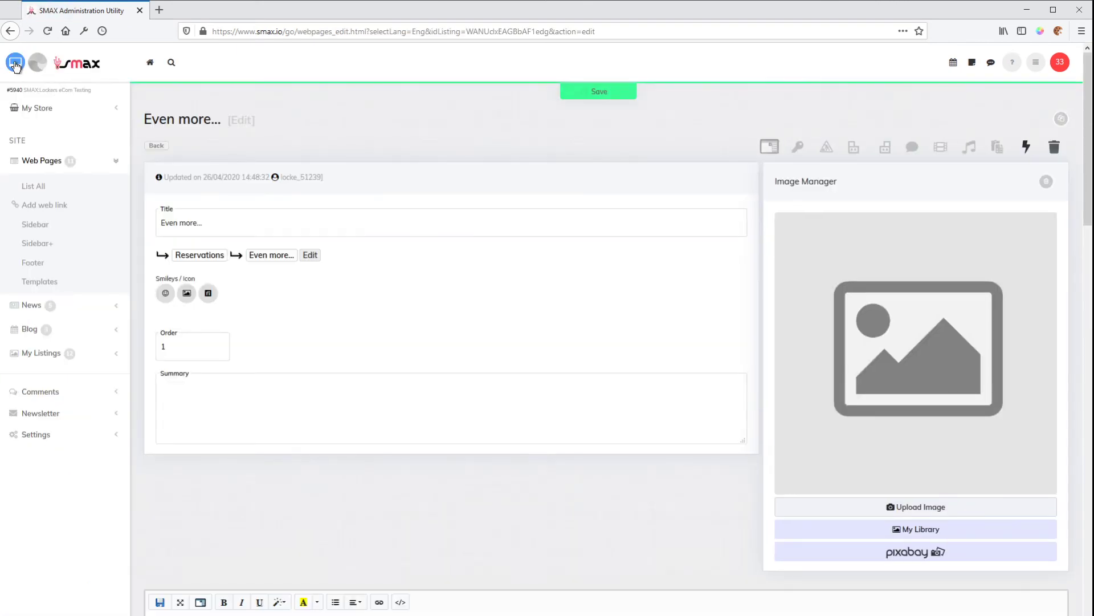
{"action": "left_click", "coordinate": [14, 65]}
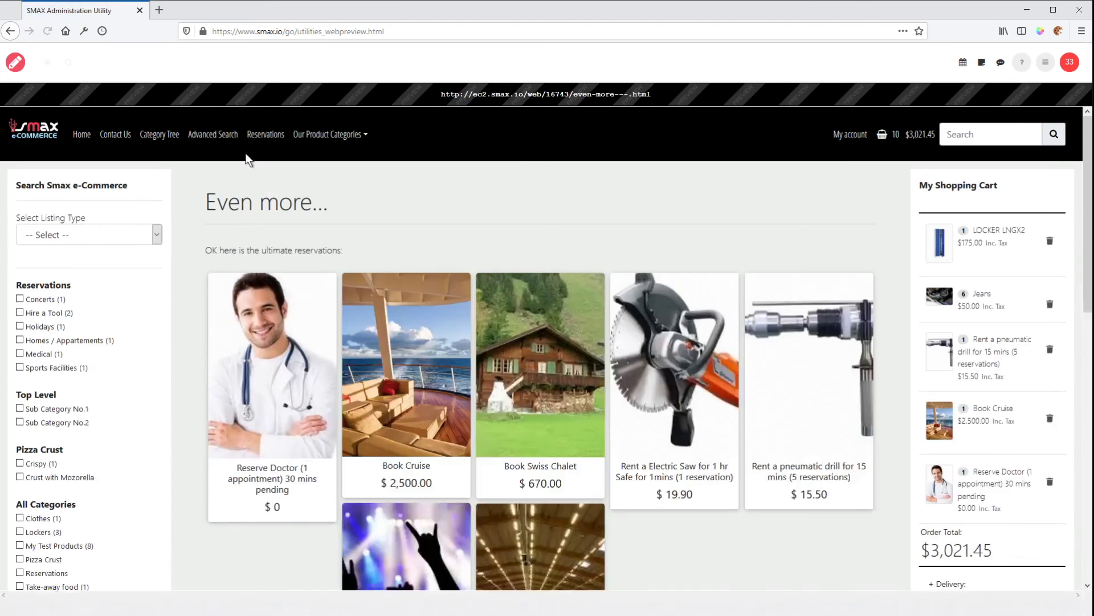
{"action": "left_click", "coordinate": [267, 141]}
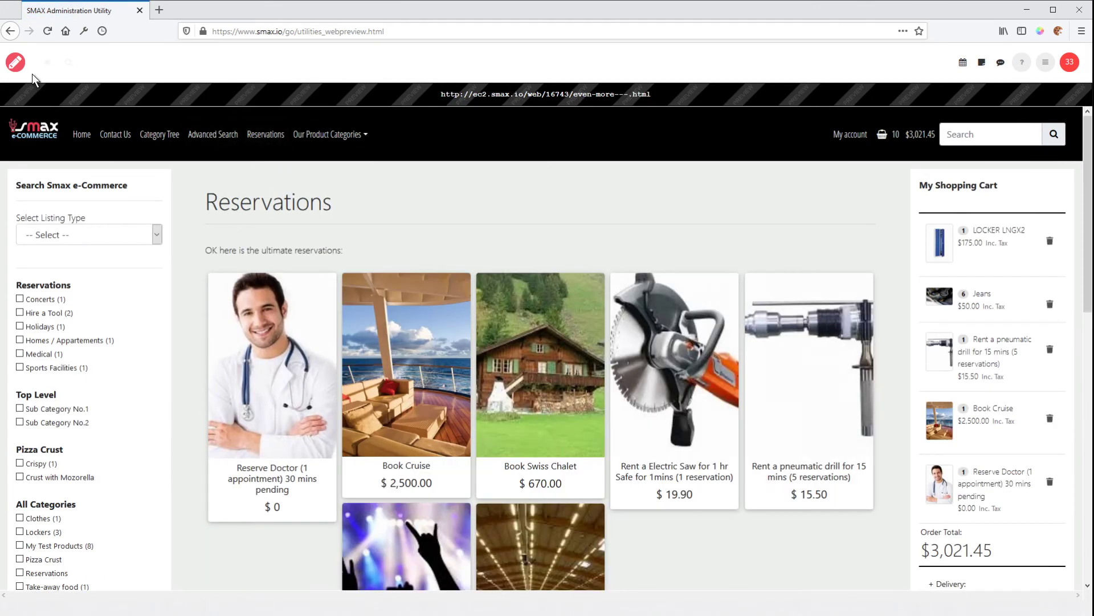
{"action": "left_click", "coordinate": [15, 64]}
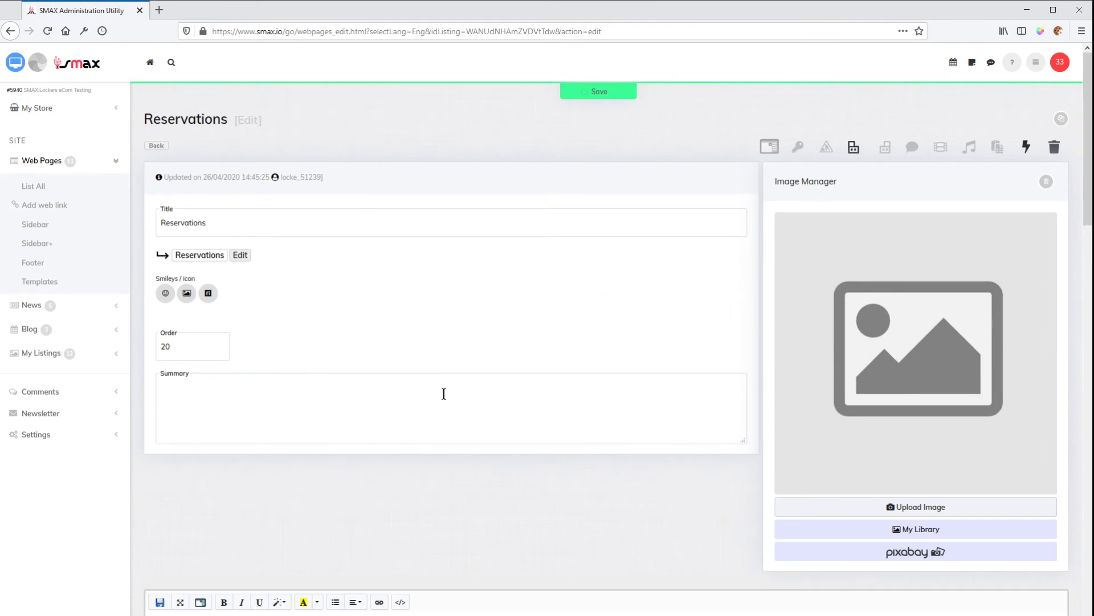
- Enable the Even more... subpage for the site's navigation menu from the list of all web pages
{"action": "scroll", "coordinate": [444, 394], "scroll_direction": "down", "scroll_amount": 4}
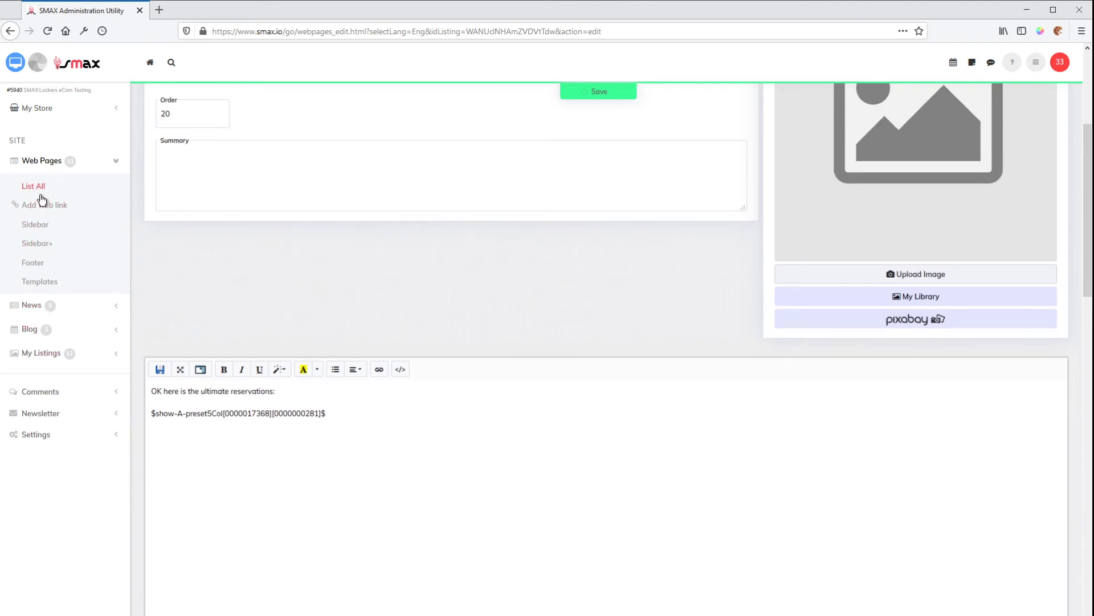
{"action": "scroll", "coordinate": [298, 376], "scroll_direction": "up", "scroll_amount": 4}
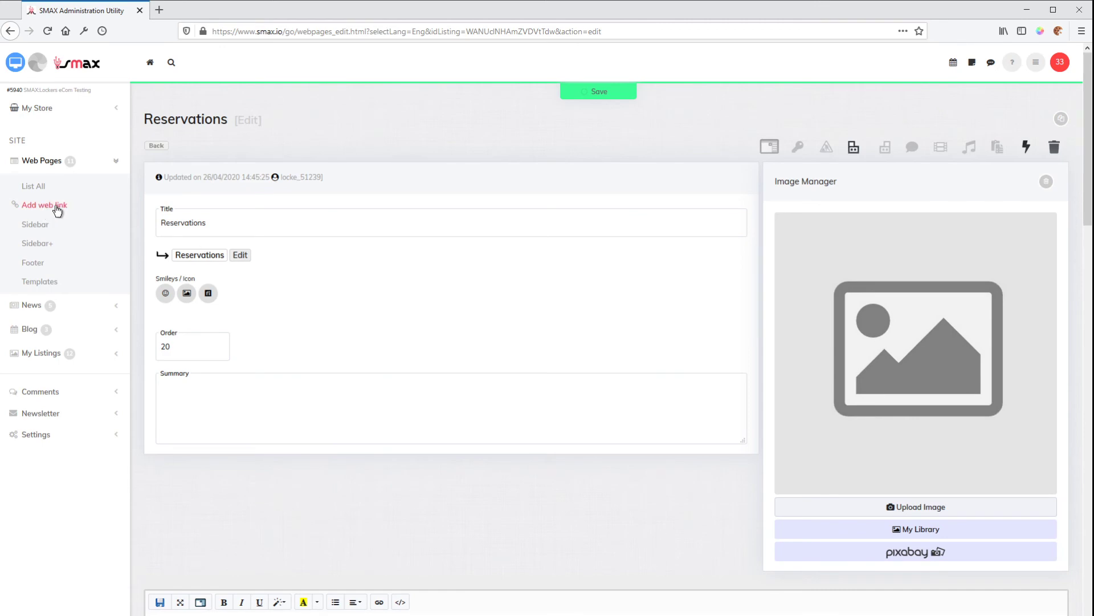
{"action": "left_click", "coordinate": [37, 186]}
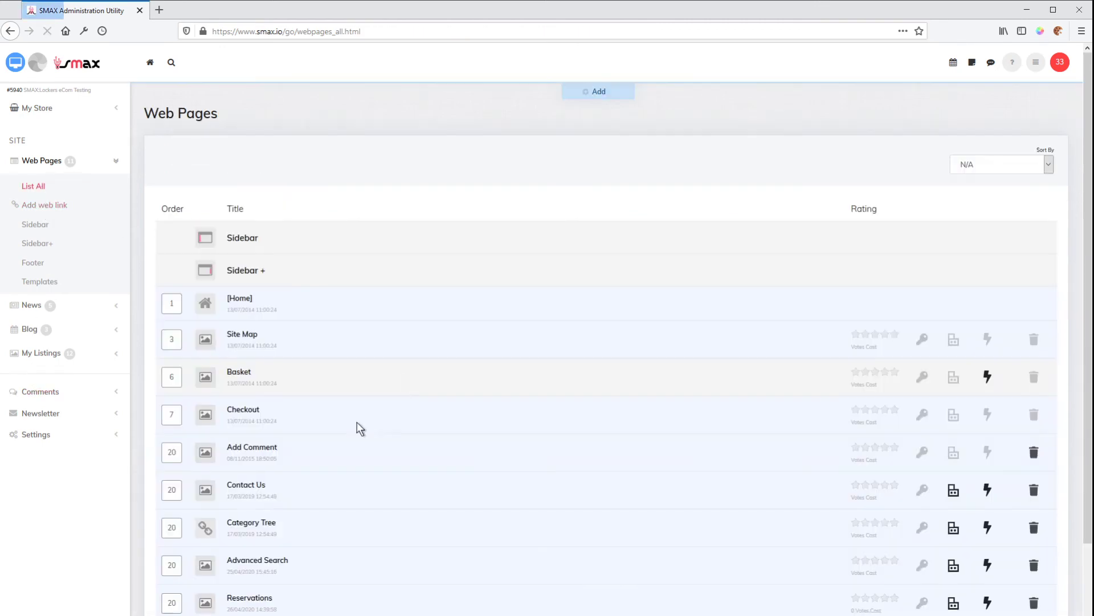
{"action": "scroll", "coordinate": [283, 487], "scroll_direction": "down", "scroll_amount": 2}
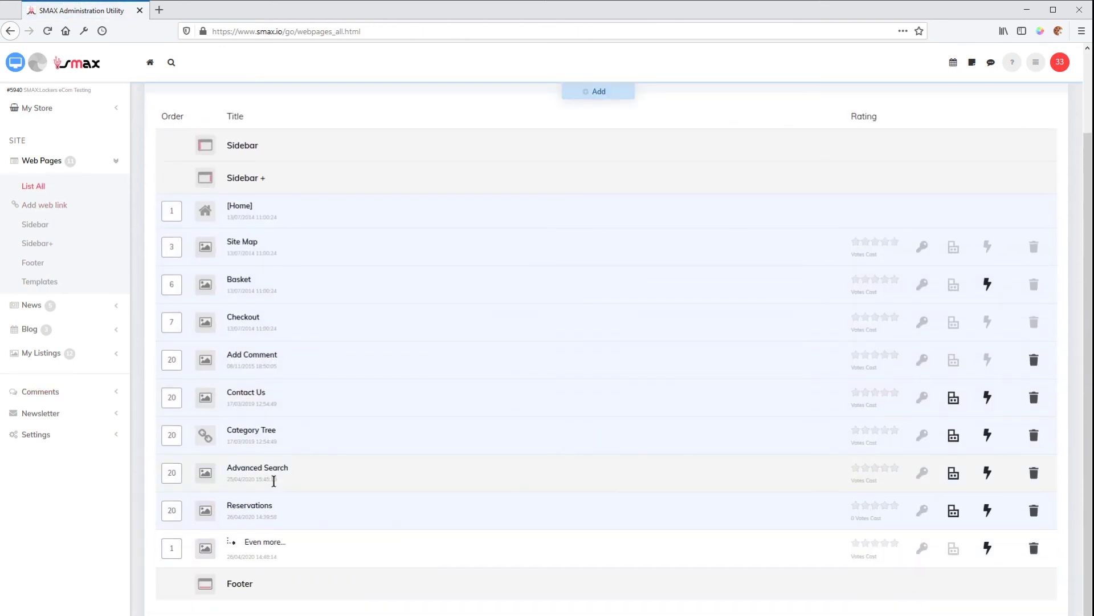
{"action": "left_click", "coordinate": [955, 550]}
- Preview the storefront and open the Even more... page from the Reservations navigation entry
{"action": "left_click", "coordinate": [15, 64]}
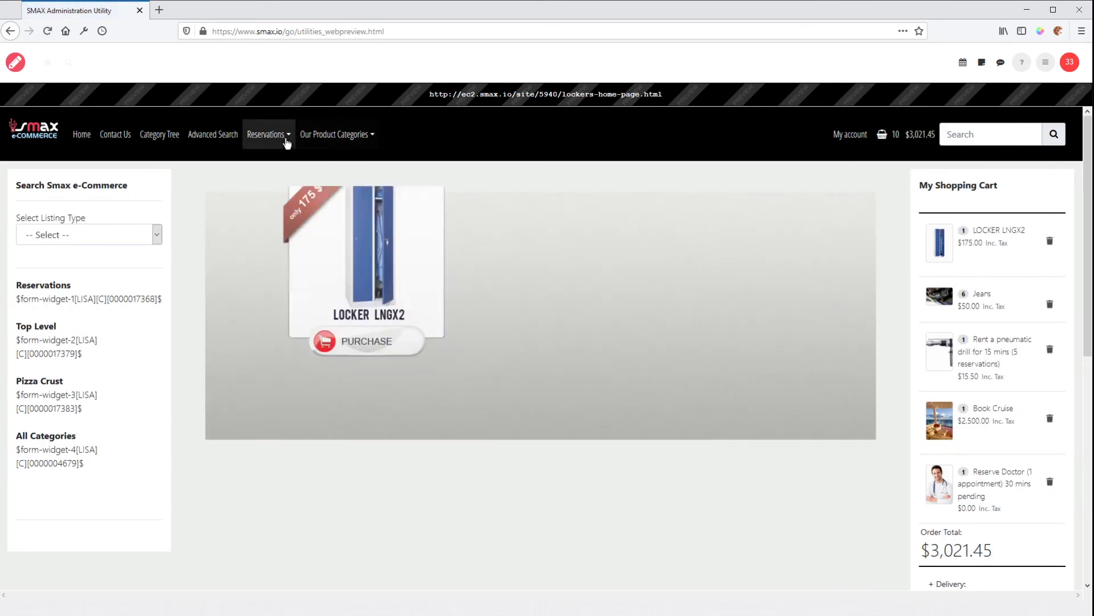
{"action": "left_click", "coordinate": [286, 140]}
{"action": "left_click", "coordinate": [283, 162]}
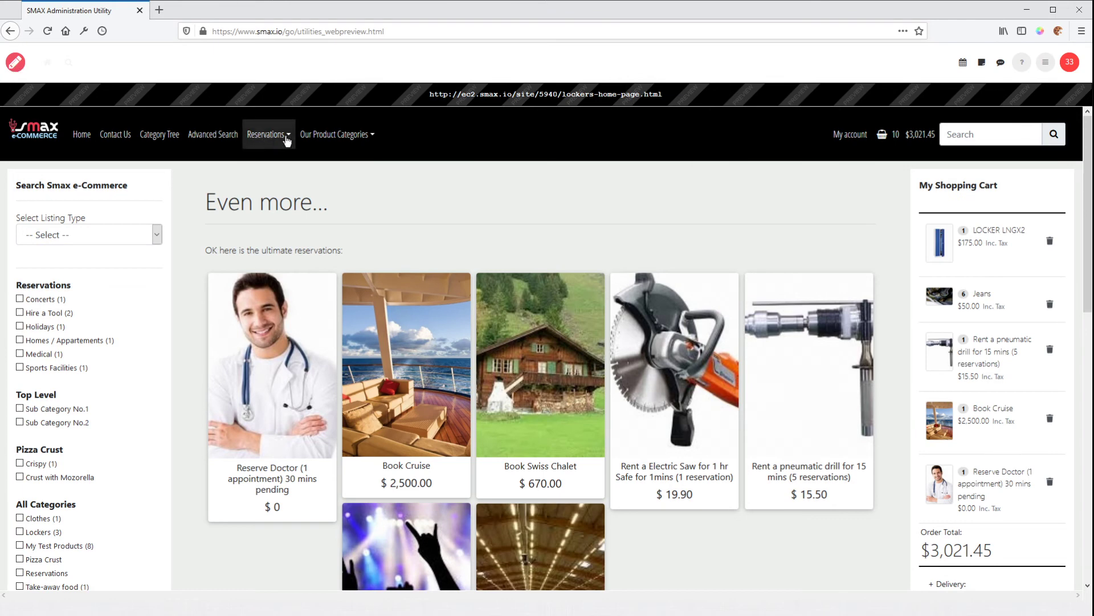
{"action": "left_click", "coordinate": [268, 134]}
{"action": "left_click", "coordinate": [279, 163]}
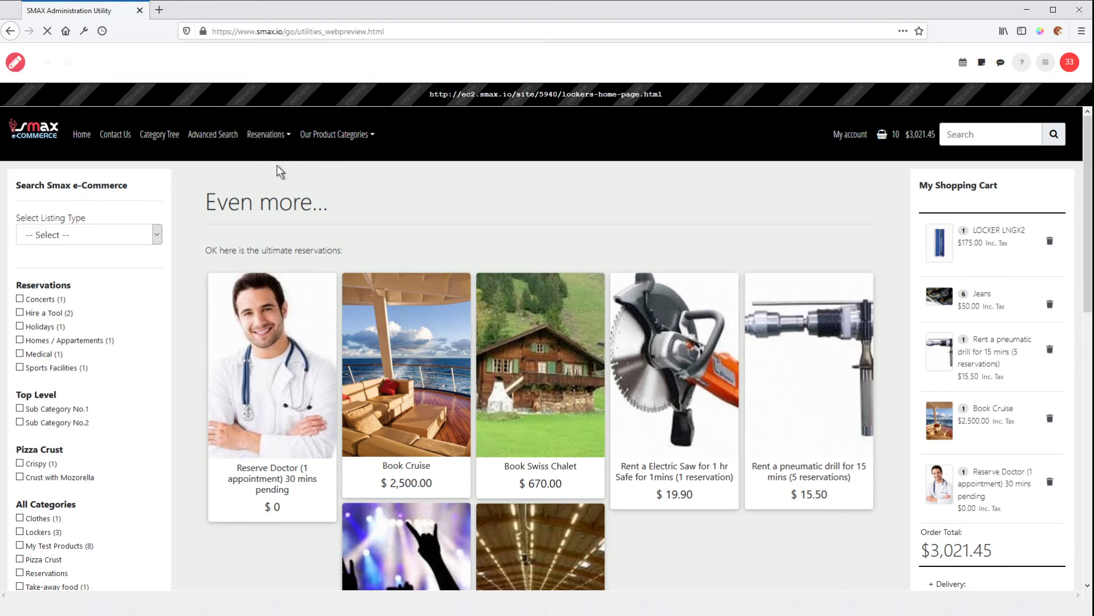
{"action": "left_click", "coordinate": [14, 69]}
{"action": "scroll", "coordinate": [312, 375], "scroll_direction": "down", "scroll_amount": 5}
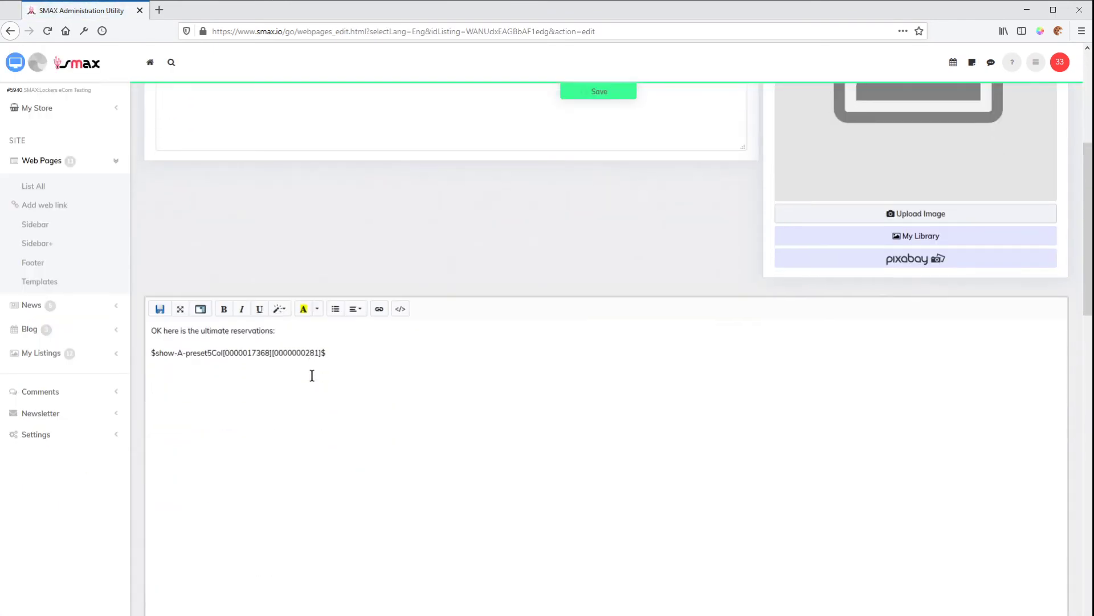
{"action": "scroll", "coordinate": [311, 376], "scroll_direction": "down", "scroll_amount": 2}
{"action": "scroll", "coordinate": [422, 314], "scroll_direction": "up", "scroll_amount": 7}
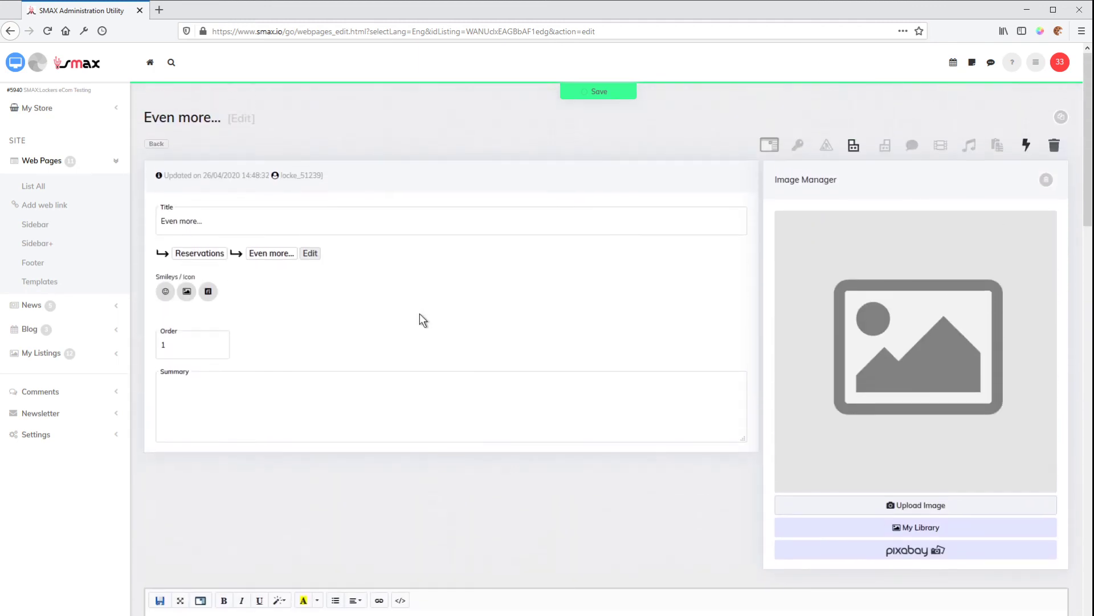
{"action": "scroll", "coordinate": [340, 337], "scroll_direction": "down", "scroll_amount": 4}
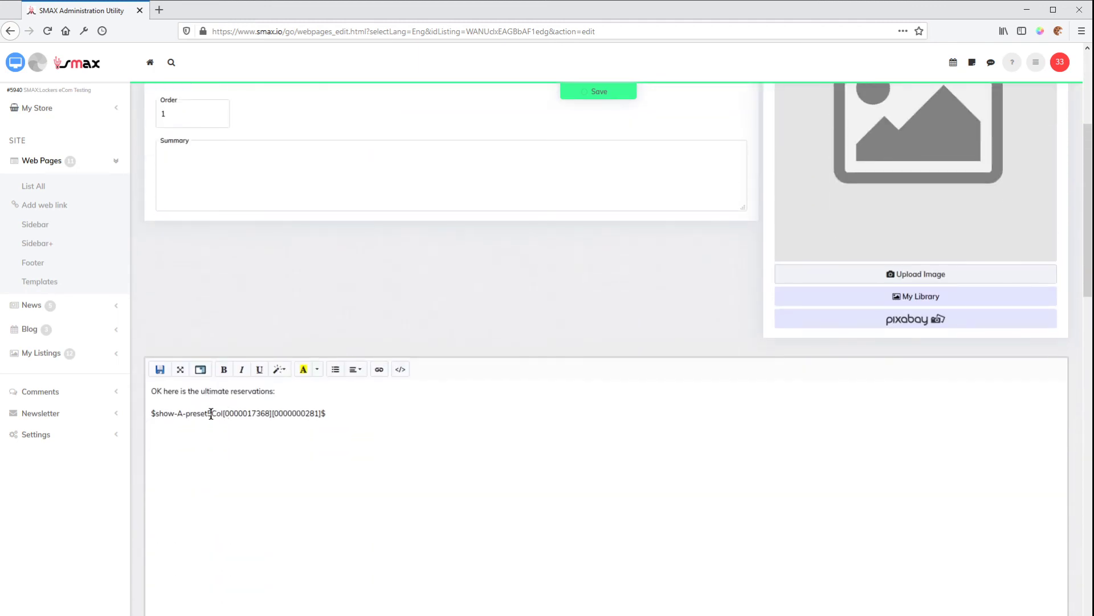
{"action": "left_click", "coordinate": [211, 413]}
{"action": "key", "text": "BackSpace"}
{"action": "type", "text": "2"}
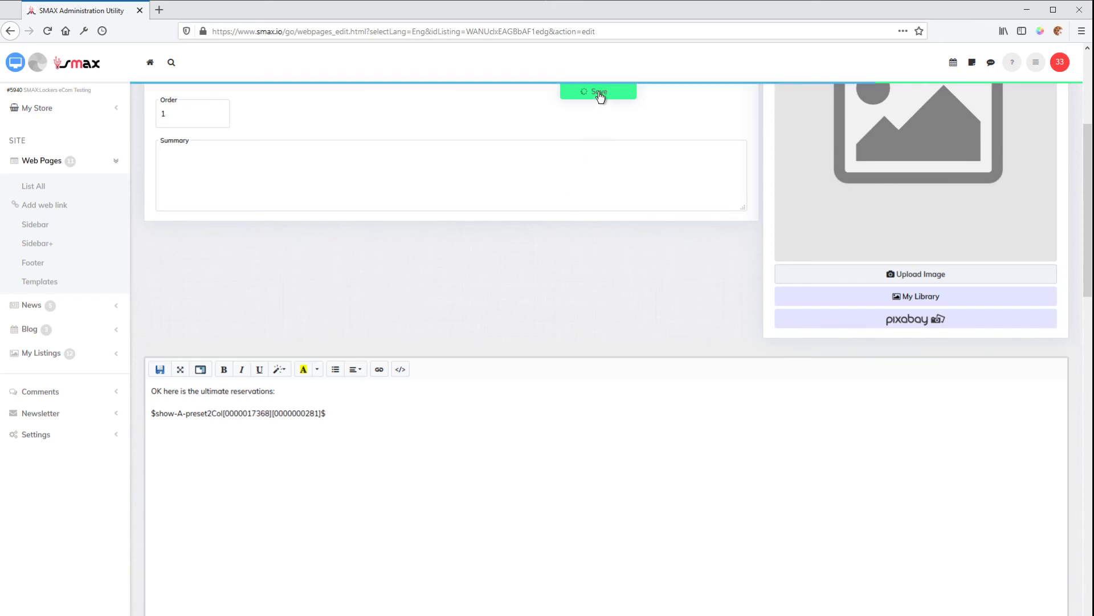
- Preview the Even more... page in its two-column layout and check its entry under Reservations, returning to the page editor
{"action": "left_click", "coordinate": [37, 64]}
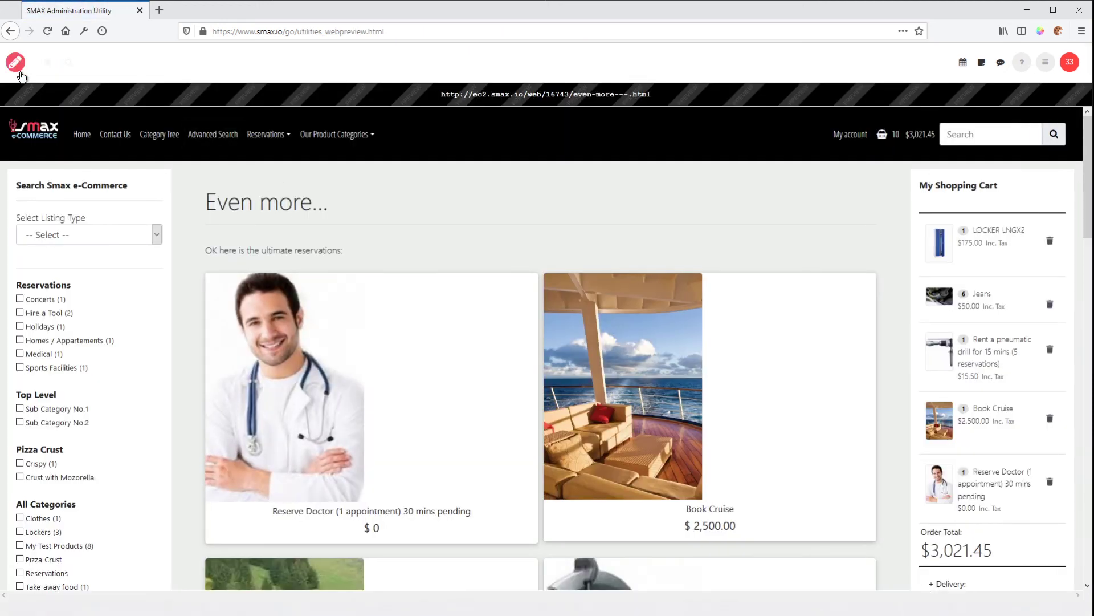
{"action": "left_click", "coordinate": [267, 141]}
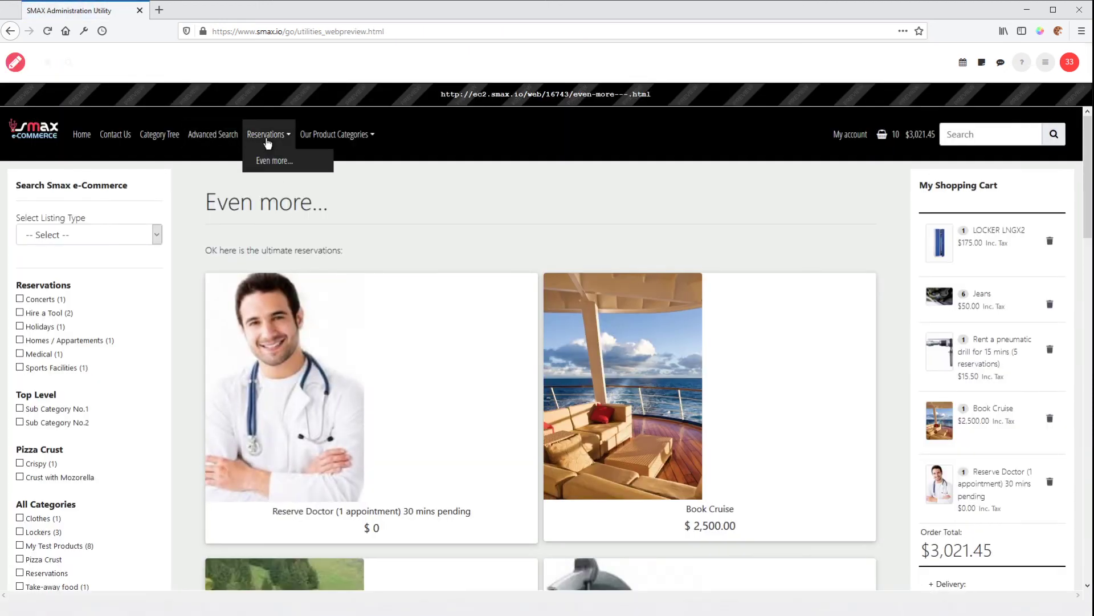
{"action": "left_click", "coordinate": [14, 62]}
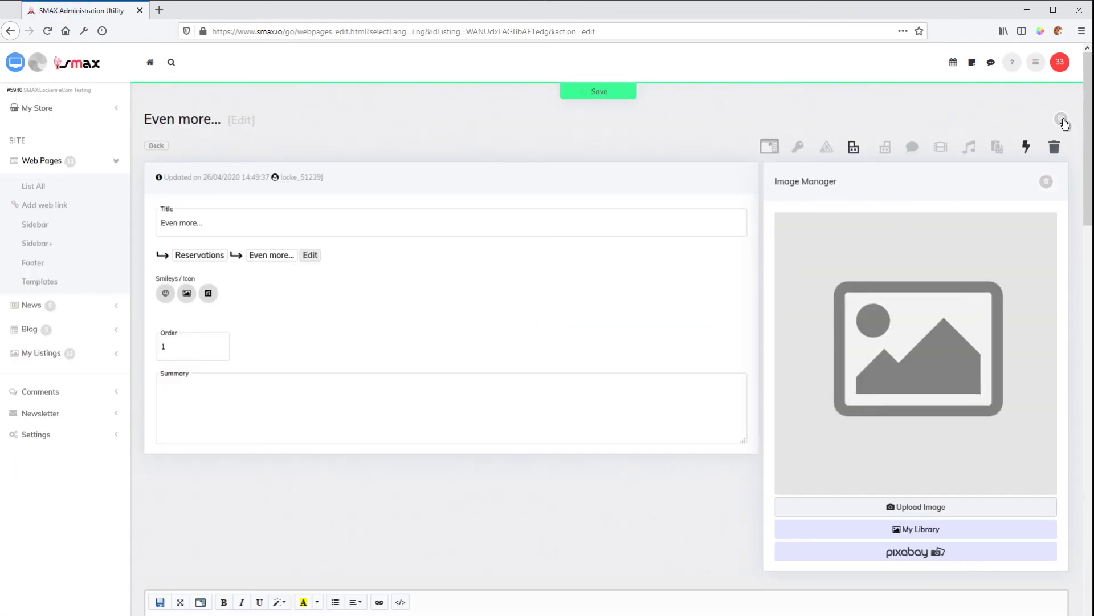
- Duplicate the Even more... page and review the copy's content and menu path
{"action": "left_click", "coordinate": [1062, 119]}
{"action": "scroll", "coordinate": [1066, 126], "scroll_direction": "down", "scroll_amount": 4}
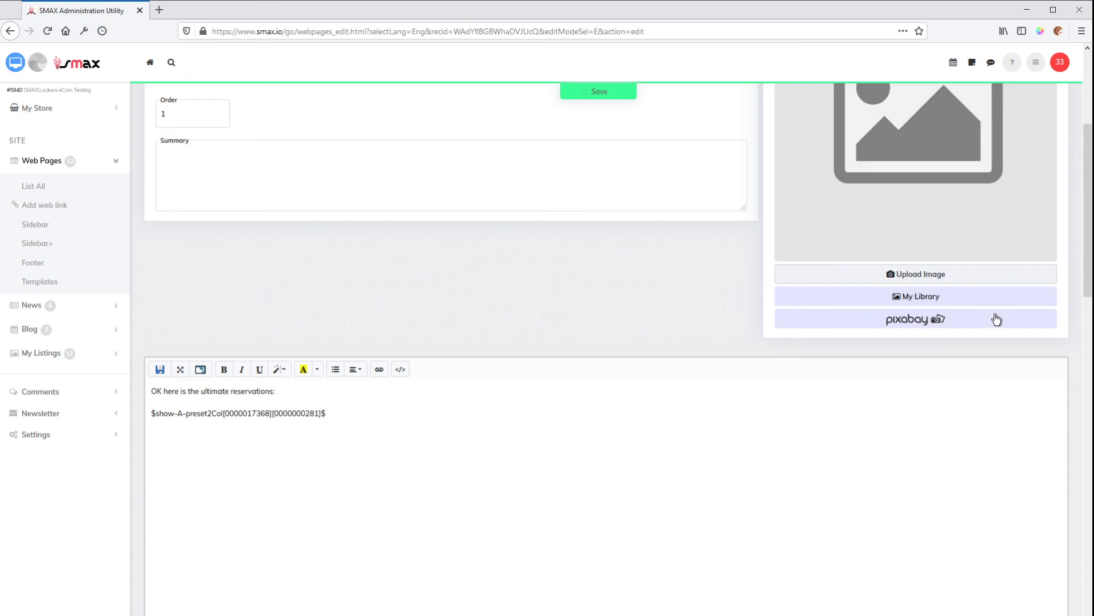
{"action": "scroll", "coordinate": [1061, 231], "scroll_direction": "up", "scroll_amount": 4}
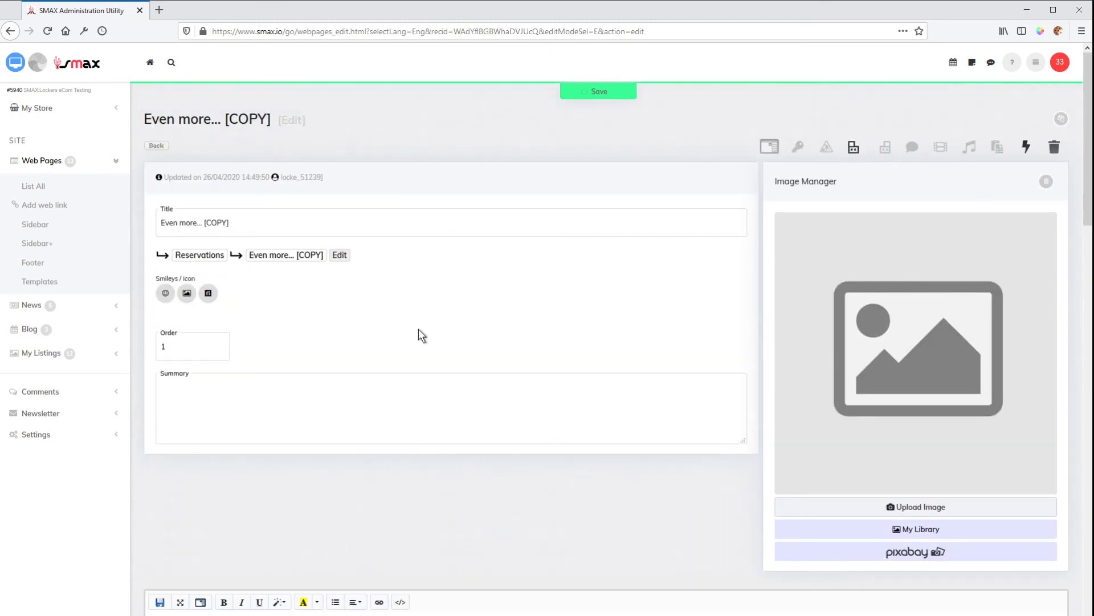
{"action": "scroll", "coordinate": [448, 377], "scroll_direction": "down", "scroll_amount": 5}
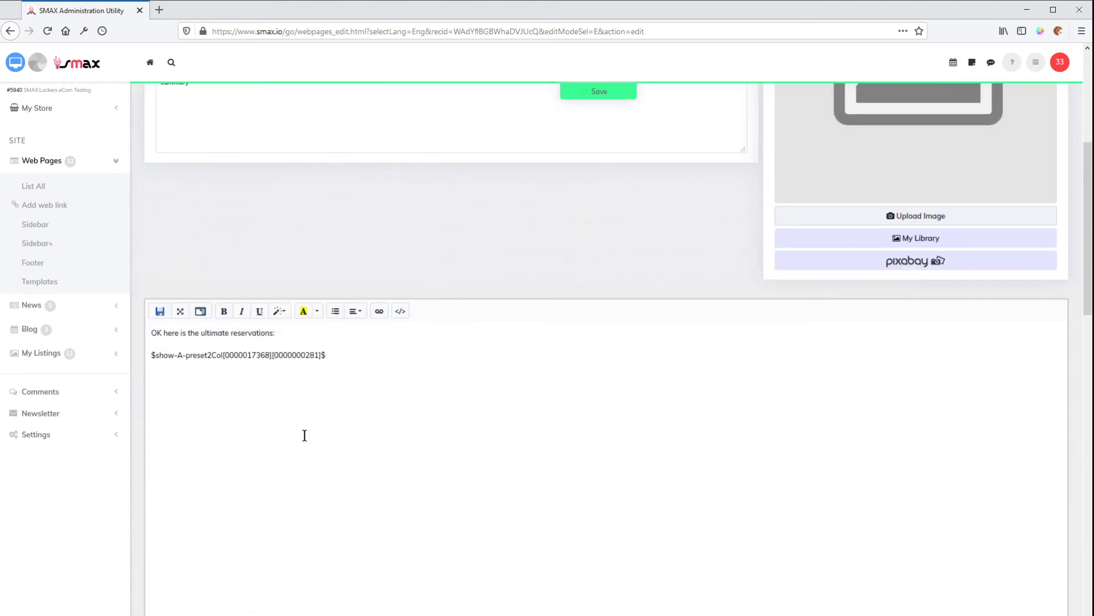
{"action": "left_click", "coordinate": [211, 354]}
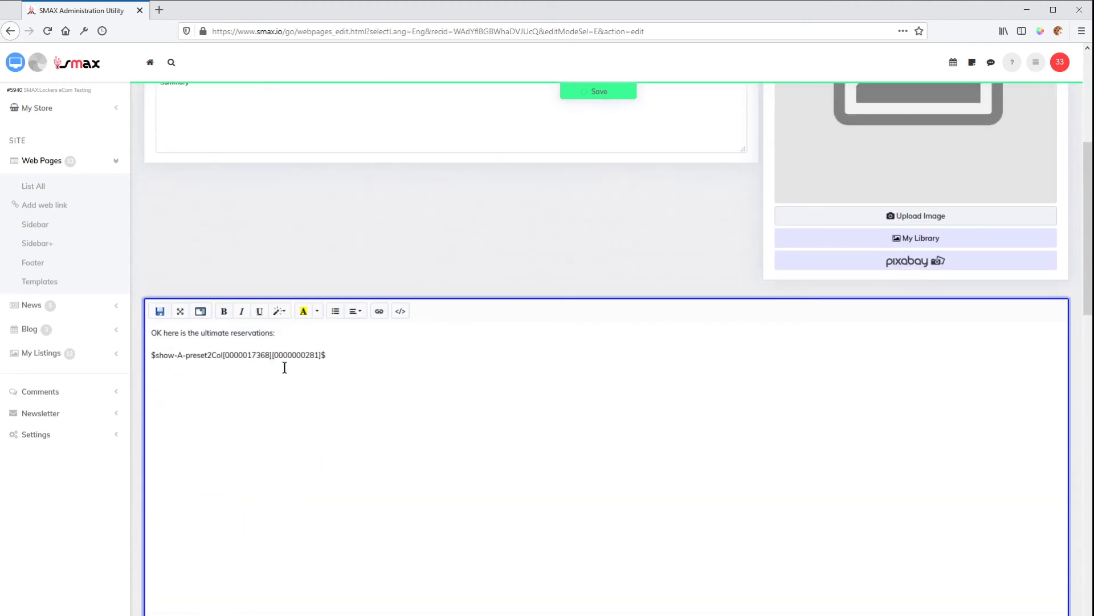
{"action": "key", "text": "BackSpace"}
{"action": "type", "text": "5"}
{"action": "left_click", "coordinate": [609, 94]}
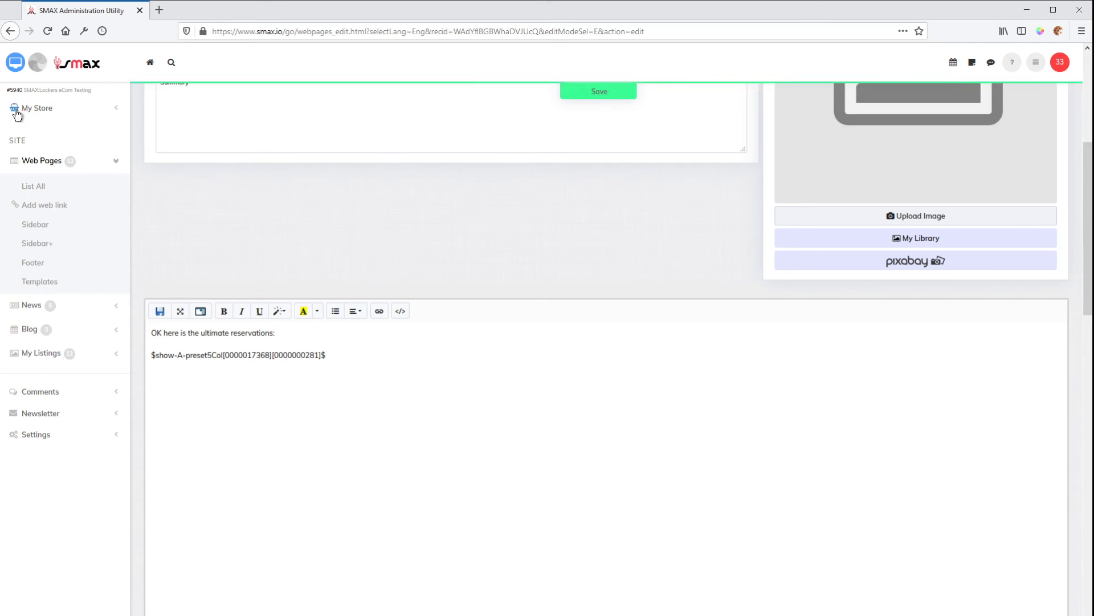
- Preview the duplicated Even more... page and check the subpages listed under Reservations in the storefront navigation
{"action": "left_click", "coordinate": [17, 63]}
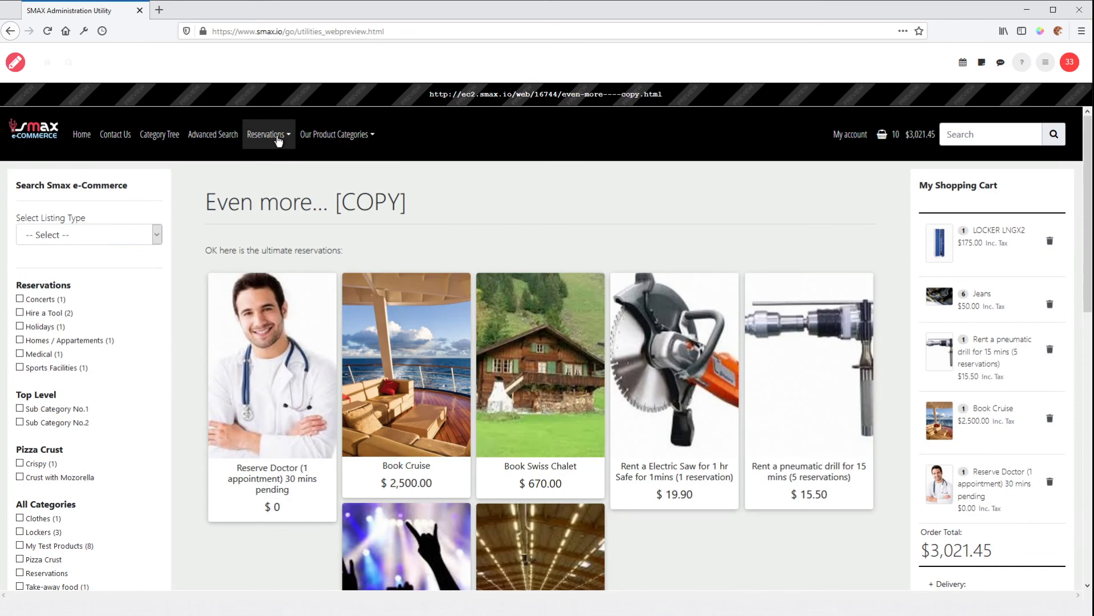
{"action": "left_click", "coordinate": [279, 136]}
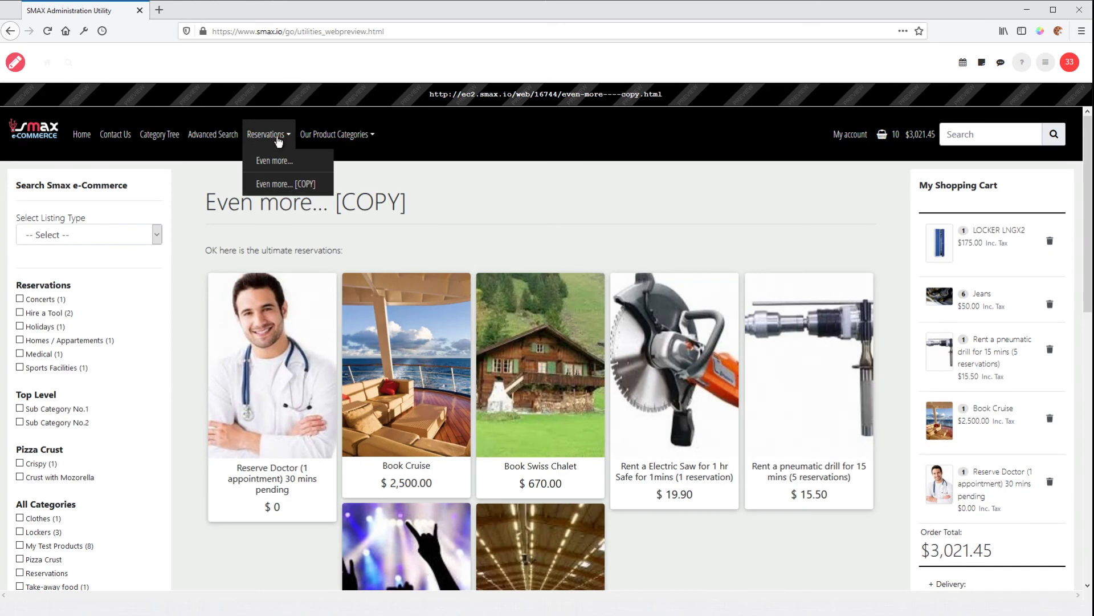
- Compare the two Reservations subpages, Even more... [COPY] and Even more..., in the storefront preview and return to the page editor
{"action": "left_click", "coordinate": [278, 185]}
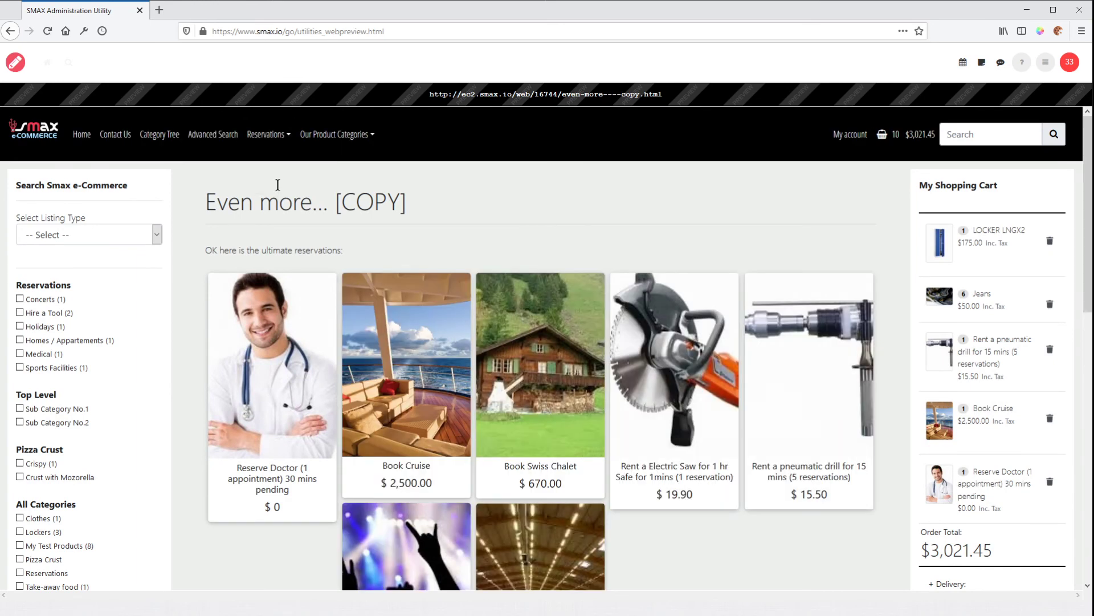
{"action": "left_click", "coordinate": [278, 138]}
{"action": "left_click", "coordinate": [279, 170]}
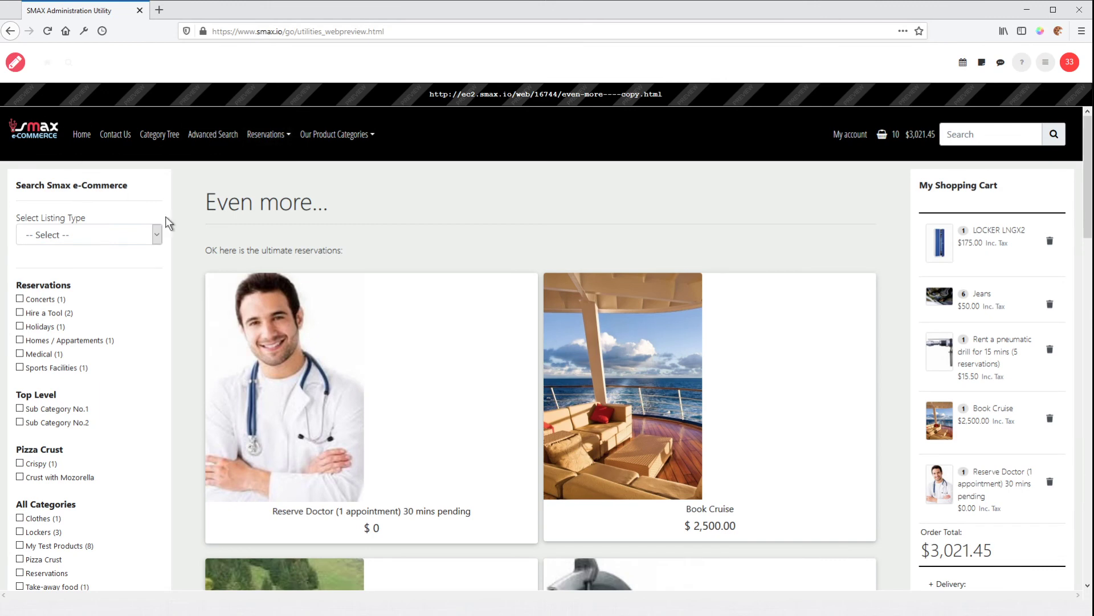
{"action": "left_click", "coordinate": [12, 68]}
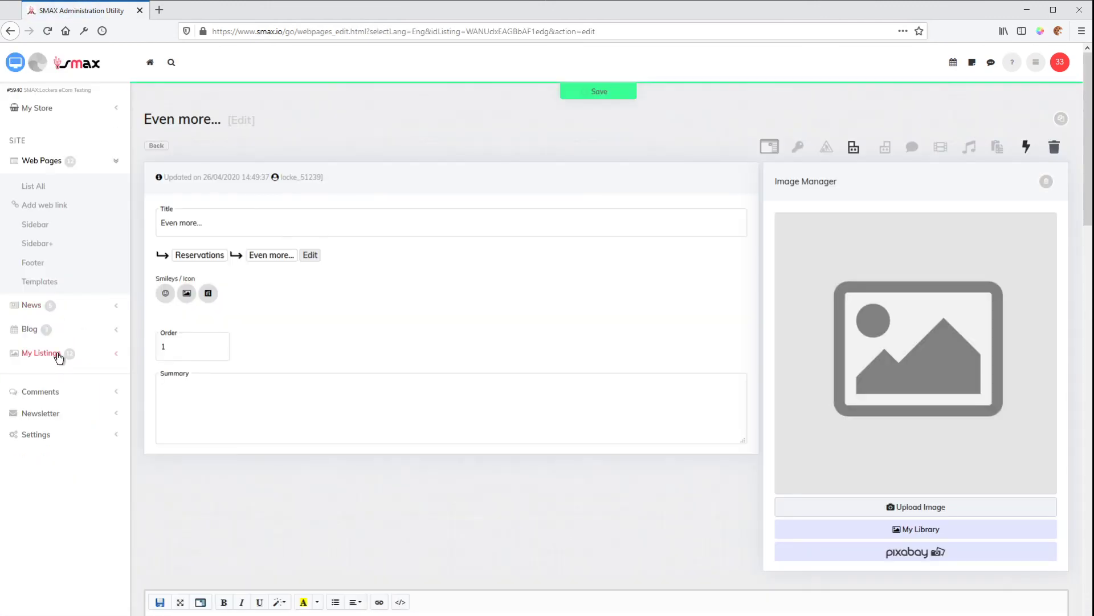
{"action": "left_click", "coordinate": [58, 355]}
{"action": "left_click", "coordinate": [47, 296]}
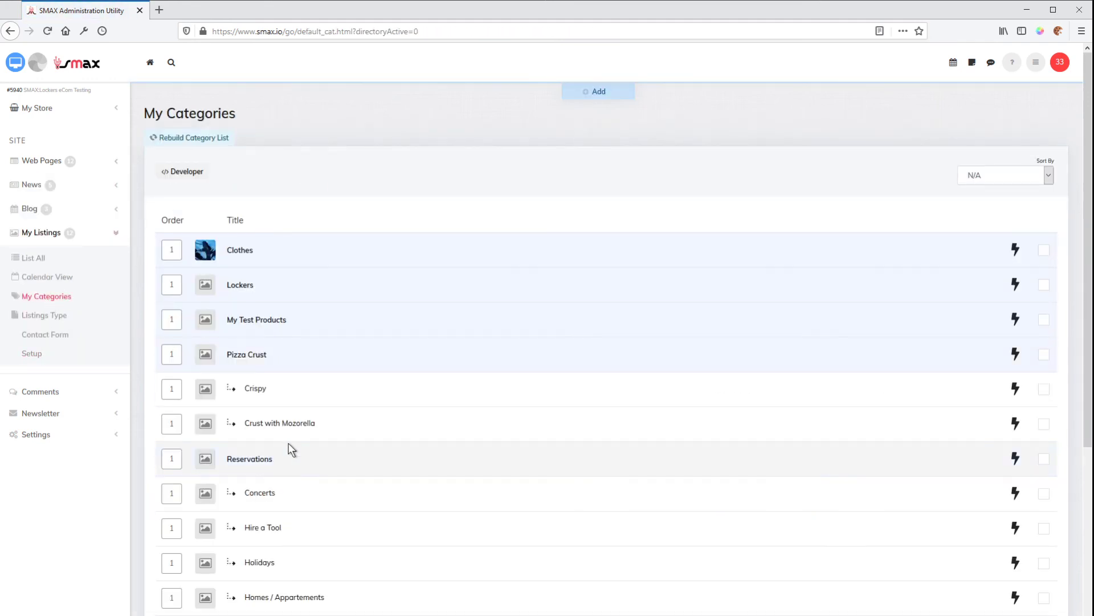
{"action": "scroll", "coordinate": [267, 453], "scroll_direction": "down", "scroll_amount": 2}
{"action": "scroll", "coordinate": [247, 495], "scroll_direction": "down", "scroll_amount": 2}
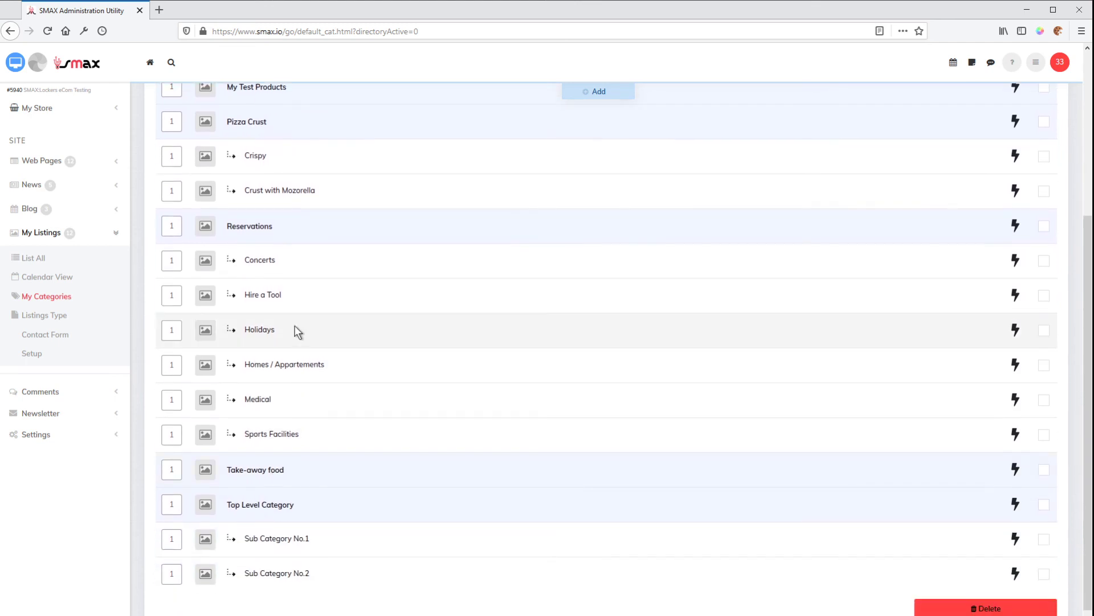
{"action": "scroll", "coordinate": [260, 237], "scroll_direction": "up", "scroll_amount": 2}
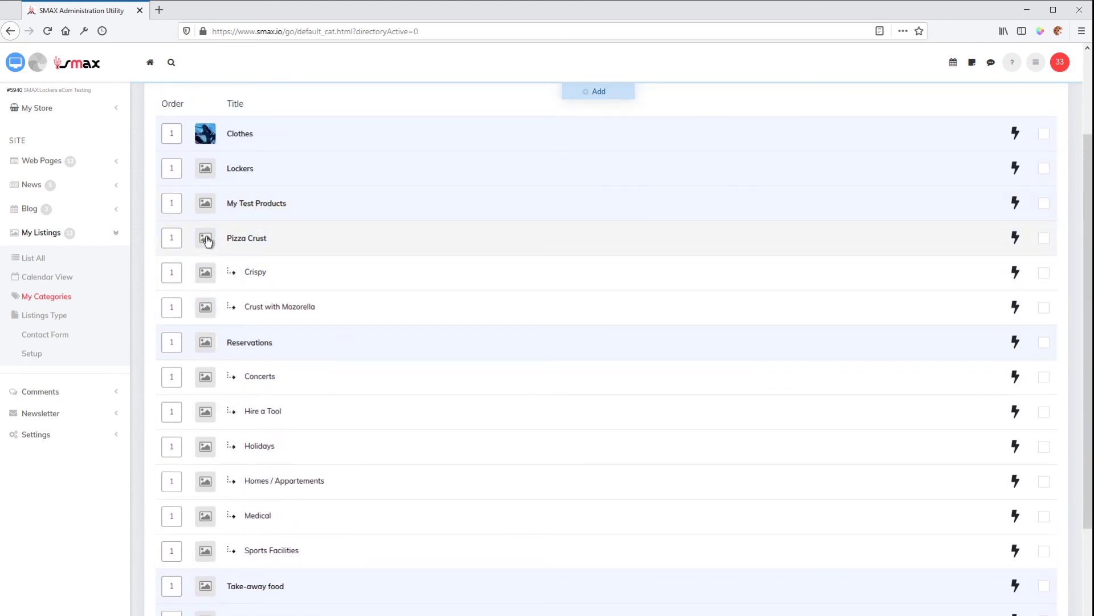
{"action": "scroll", "coordinate": [295, 318], "scroll_direction": "up", "scroll_amount": 2}
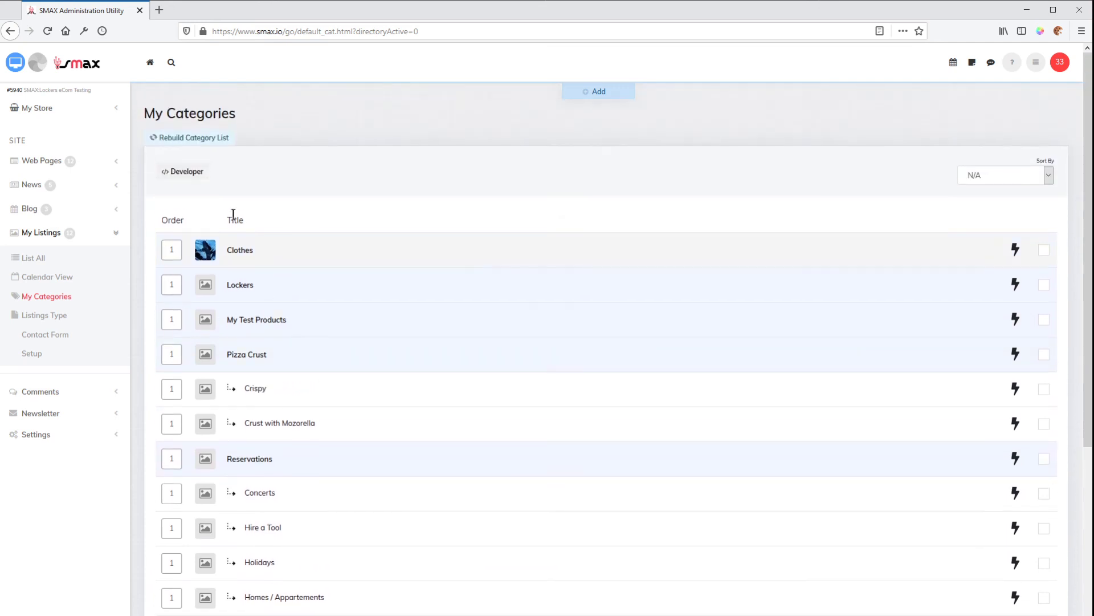
{"action": "left_click", "coordinate": [195, 173]}
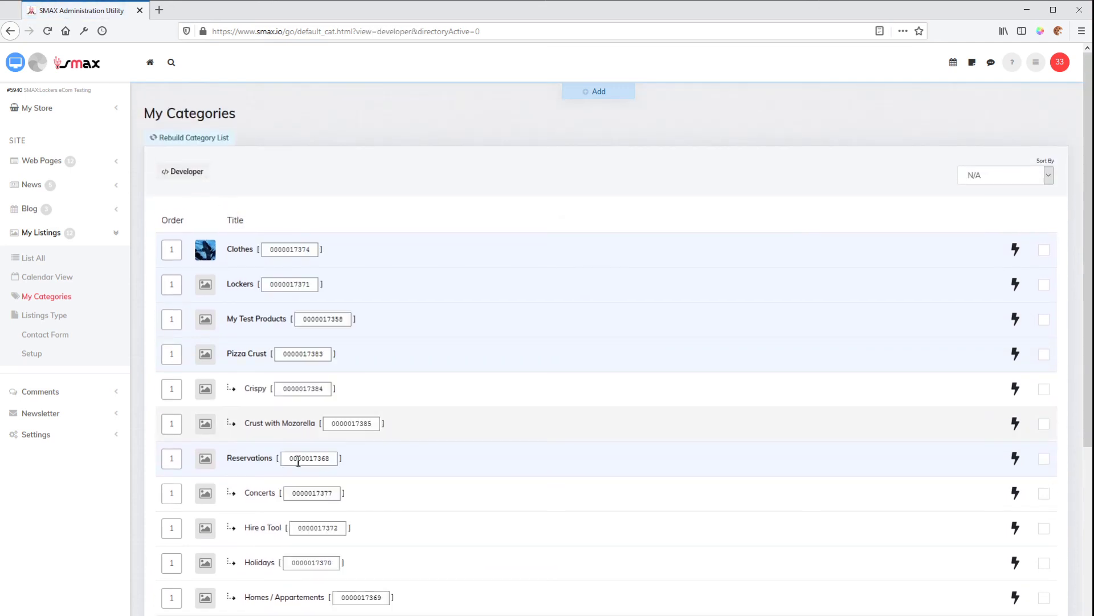
{"action": "left_click_drag", "start_coordinate": [322, 353], "coordinate": [278, 354]}
{"action": "key", "text": "ctrl+c"}
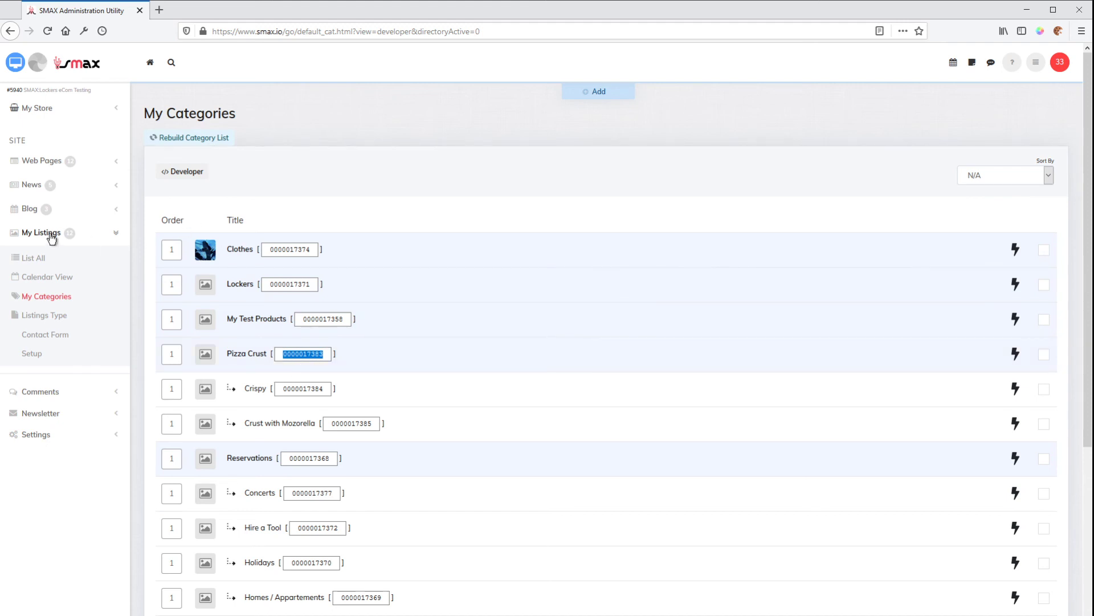
- Open the Even more... [COPY] web page, retitle it Pizza Crust and save it
{"action": "left_click", "coordinate": [42, 160]}
{"action": "scroll", "coordinate": [312, 473], "scroll_direction": "down", "scroll_amount": 2}
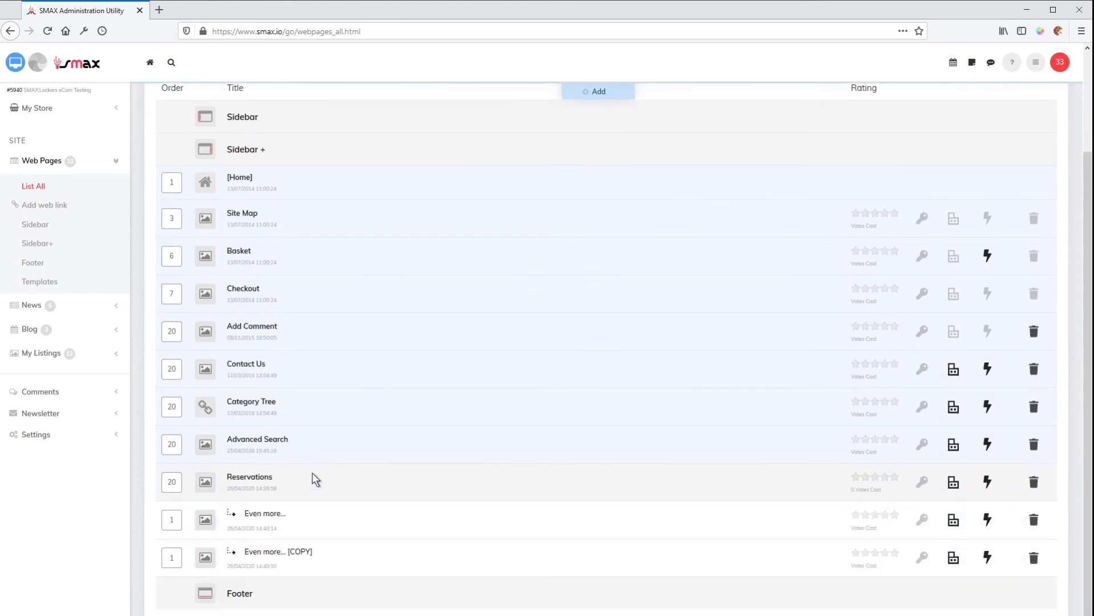
{"action": "left_click", "coordinate": [210, 549]}
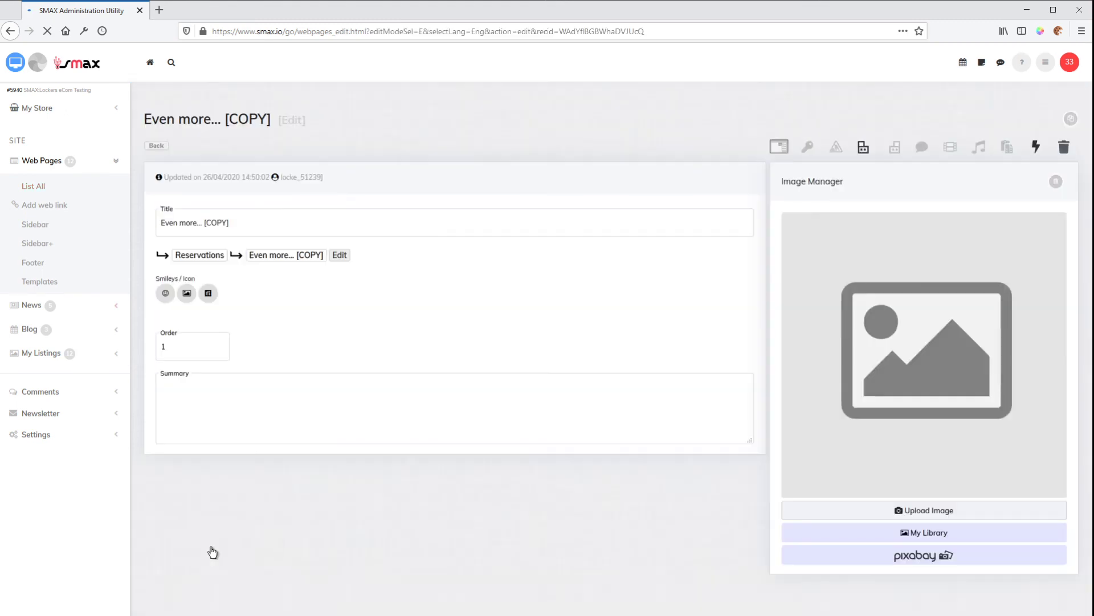
{"action": "left_click_drag", "start_coordinate": [231, 223], "coordinate": [108, 222]}
{"action": "type", "text": "P"}
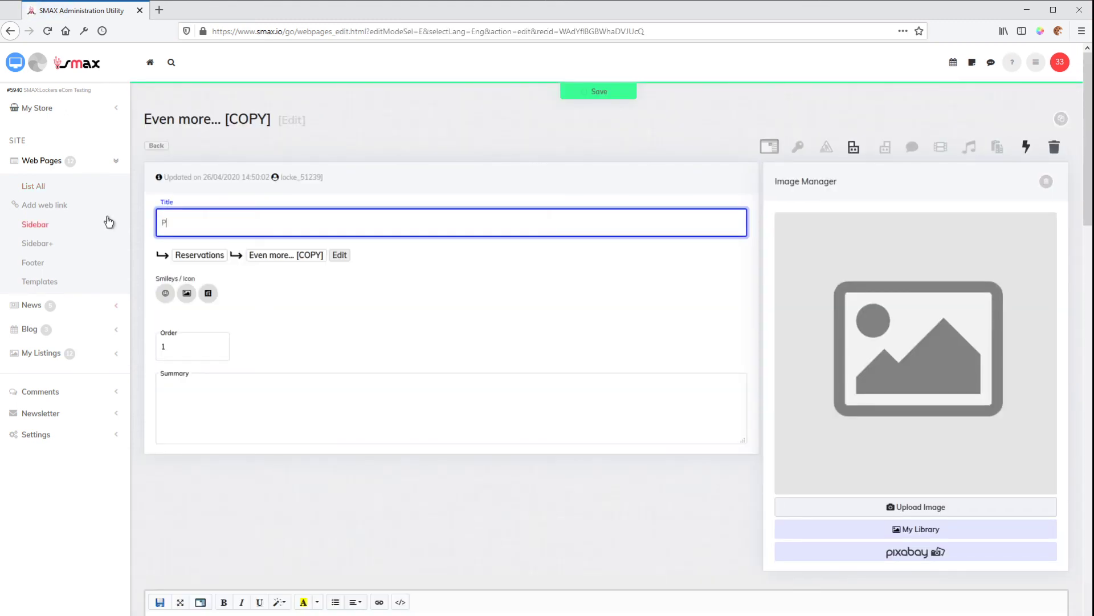
{"action": "type", "text": "izza Crust"}
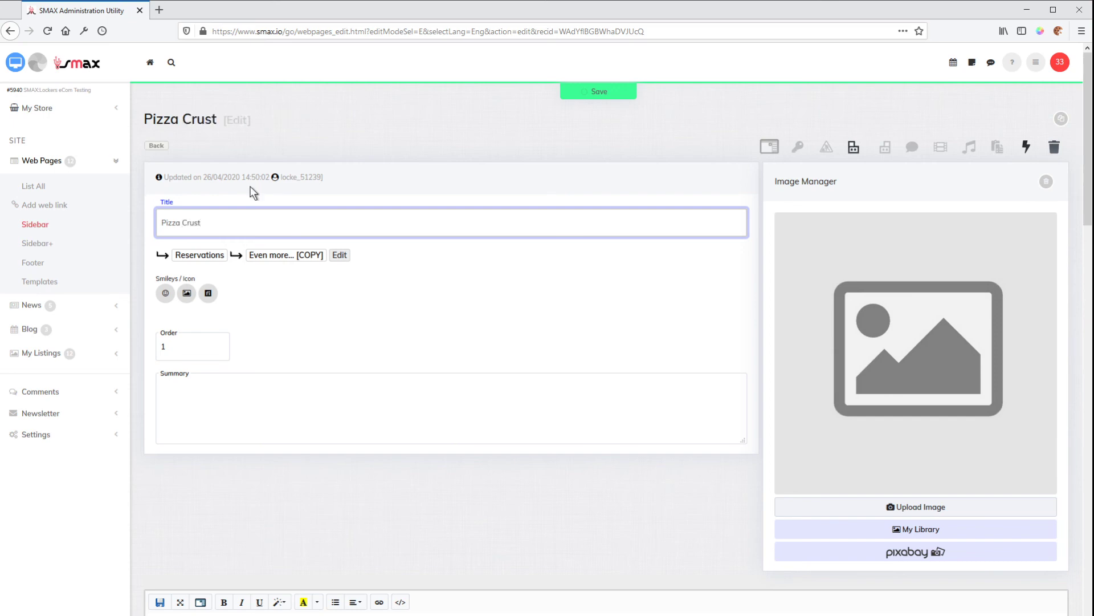
{"action": "left_click", "coordinate": [599, 92]}
{"action": "scroll", "coordinate": [276, 454], "scroll_direction": "down", "scroll_amount": 4}
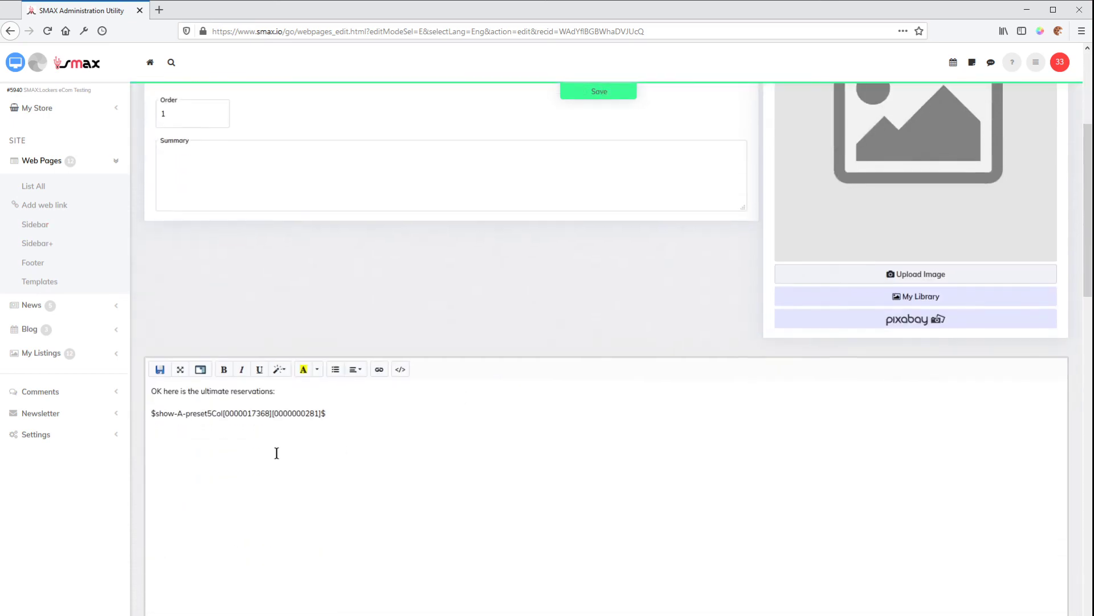
{"action": "left_click_drag", "start_coordinate": [261, 413], "coordinate": [237, 411]}
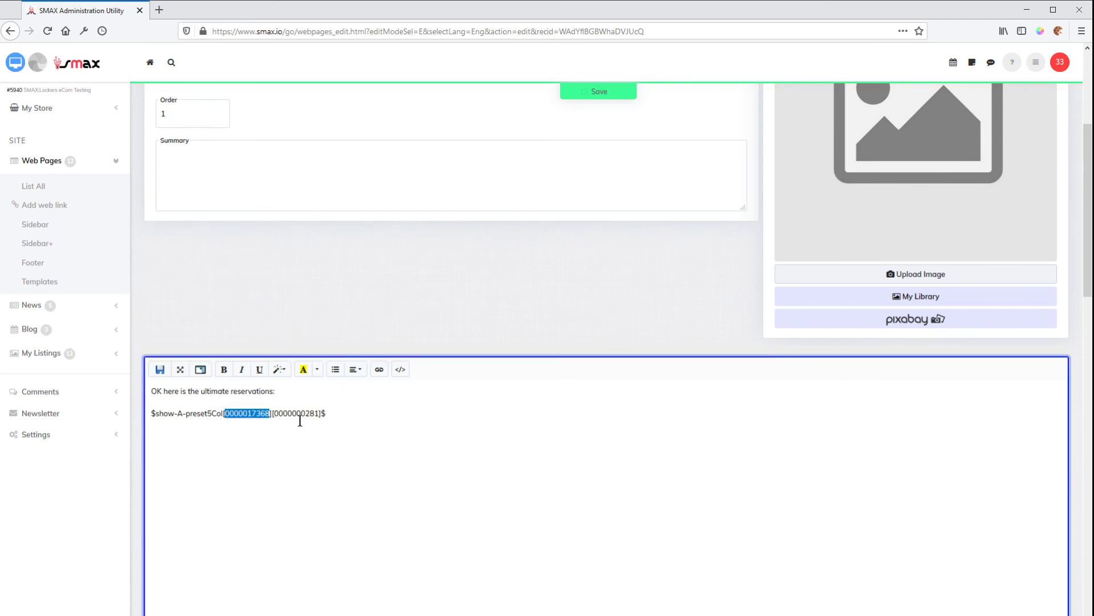
{"action": "key", "text": "ctrl+v"}
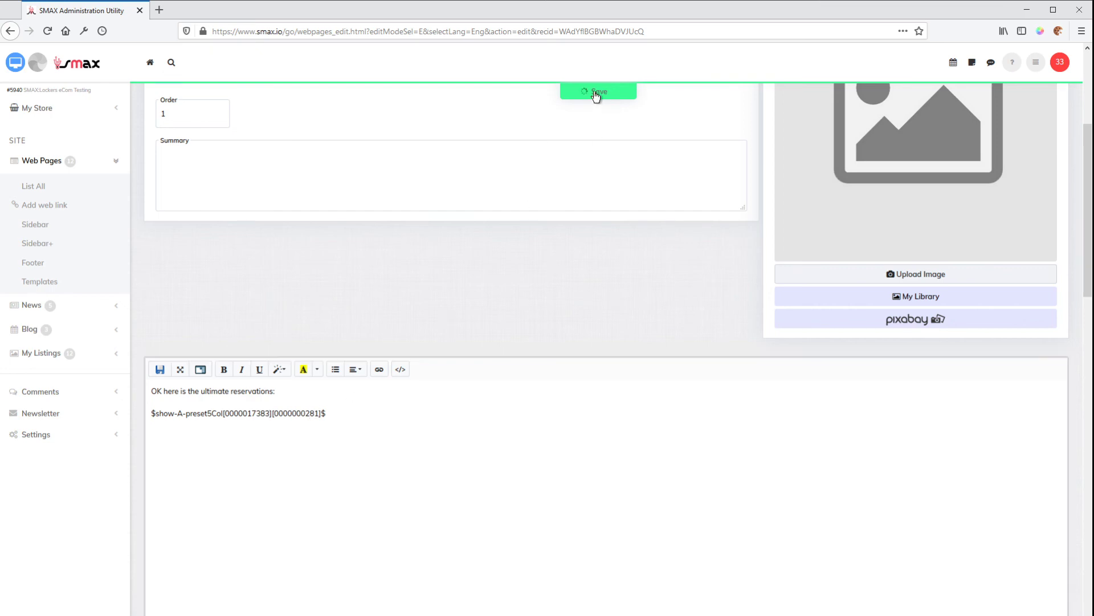
- Preview the Pizza Crust page and compare it with Even more... through the Reservations submenu, returning to the page editor
{"action": "left_click", "coordinate": [37, 64]}
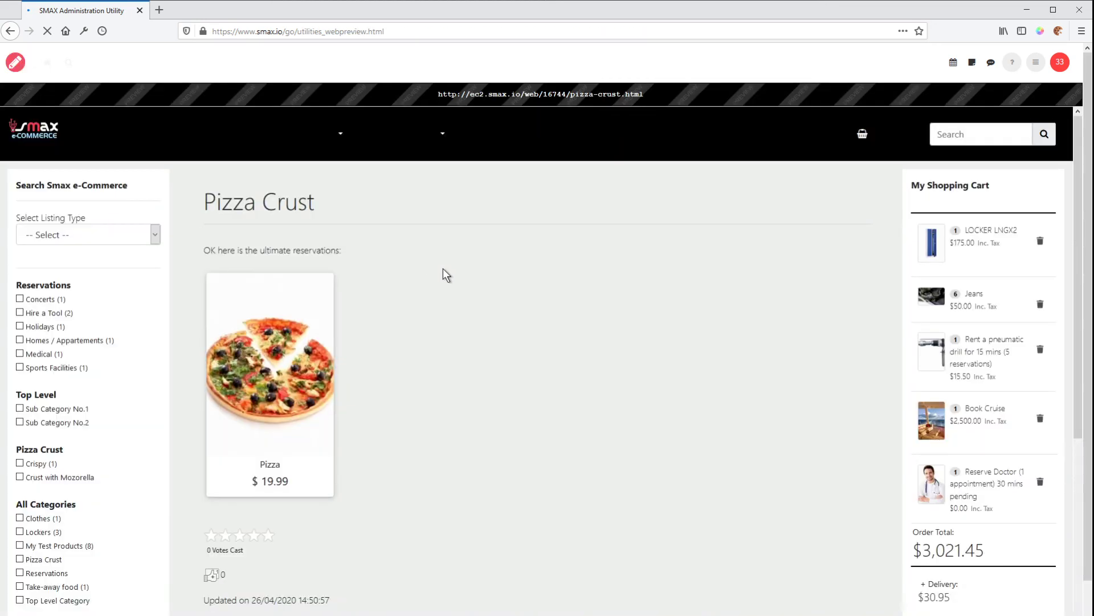
{"action": "left_click", "coordinate": [265, 135]}
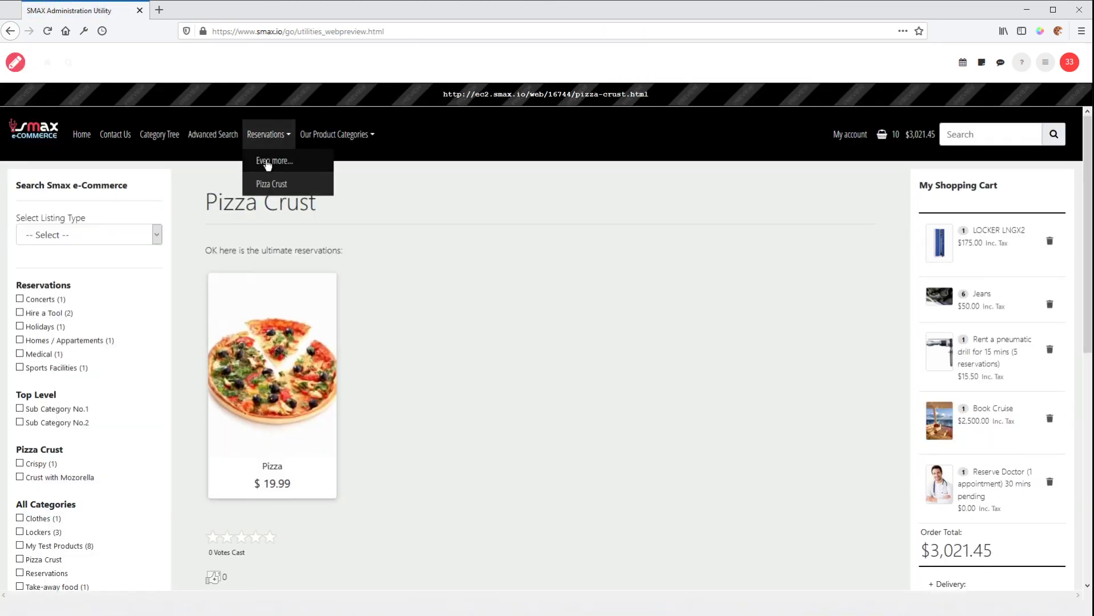
{"action": "left_click", "coordinate": [267, 163]}
{"action": "left_click", "coordinate": [266, 134]}
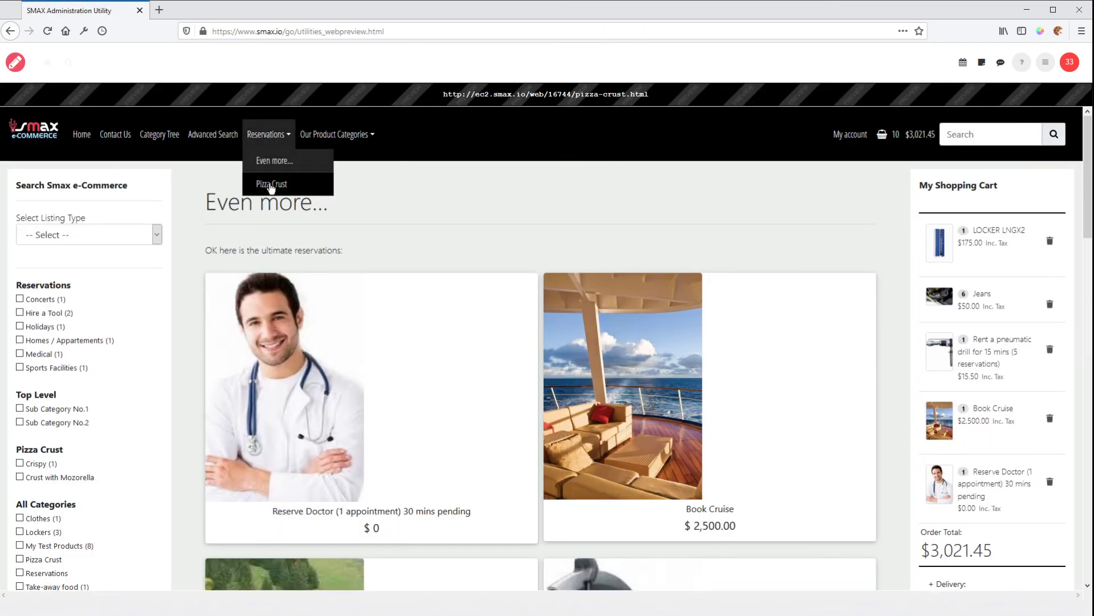
{"action": "left_click", "coordinate": [271, 187]}
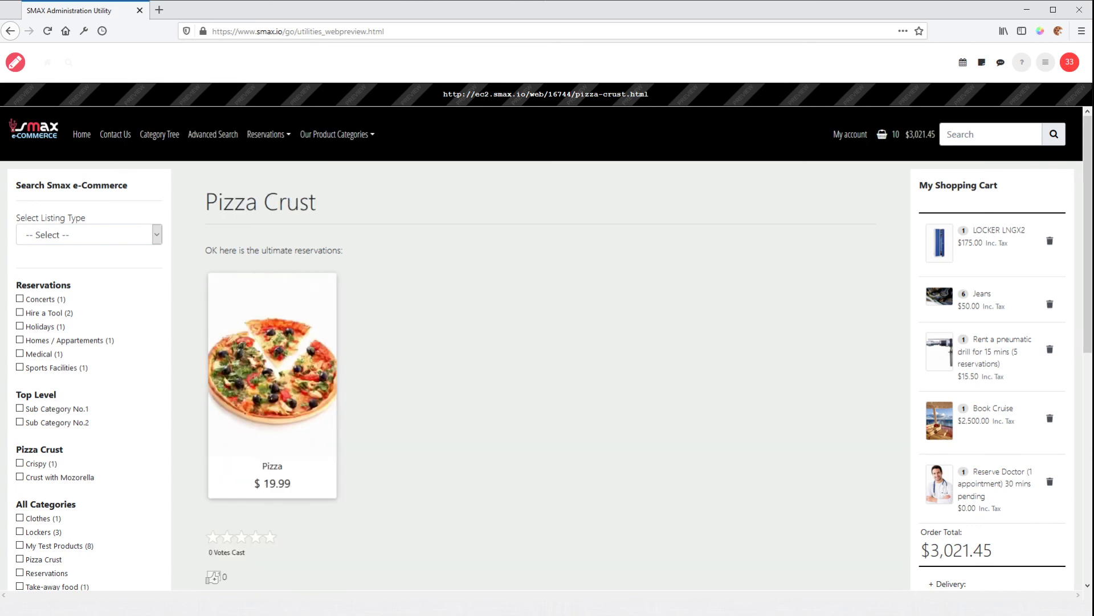
{"action": "left_click", "coordinate": [16, 63]}
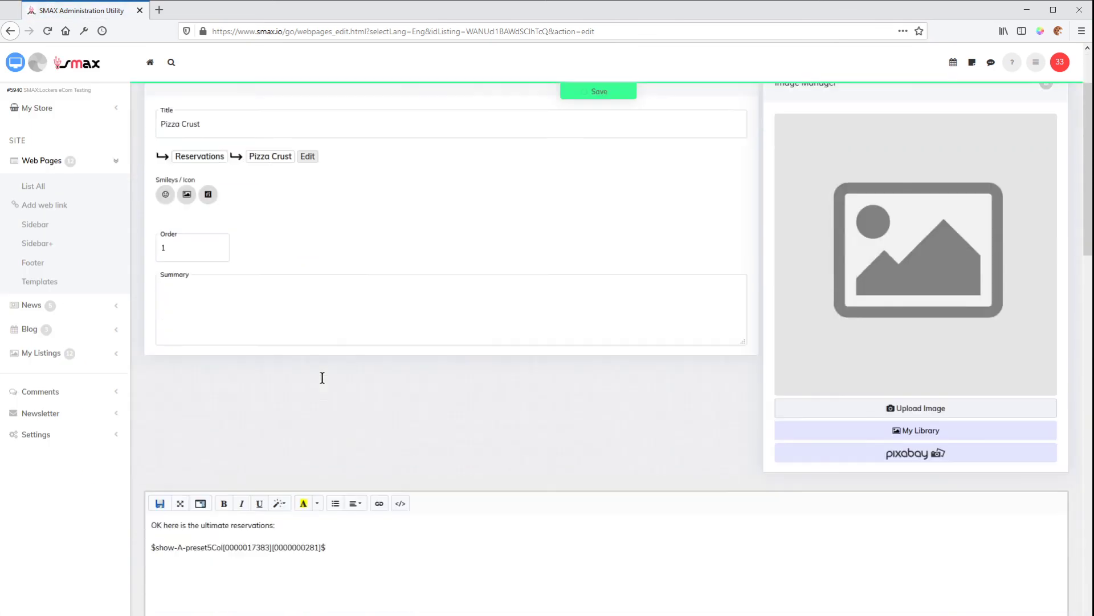
{"action": "scroll", "coordinate": [322, 378], "scroll_direction": "down", "scroll_amount": 3}
{"action": "left_click", "coordinate": [301, 355]}
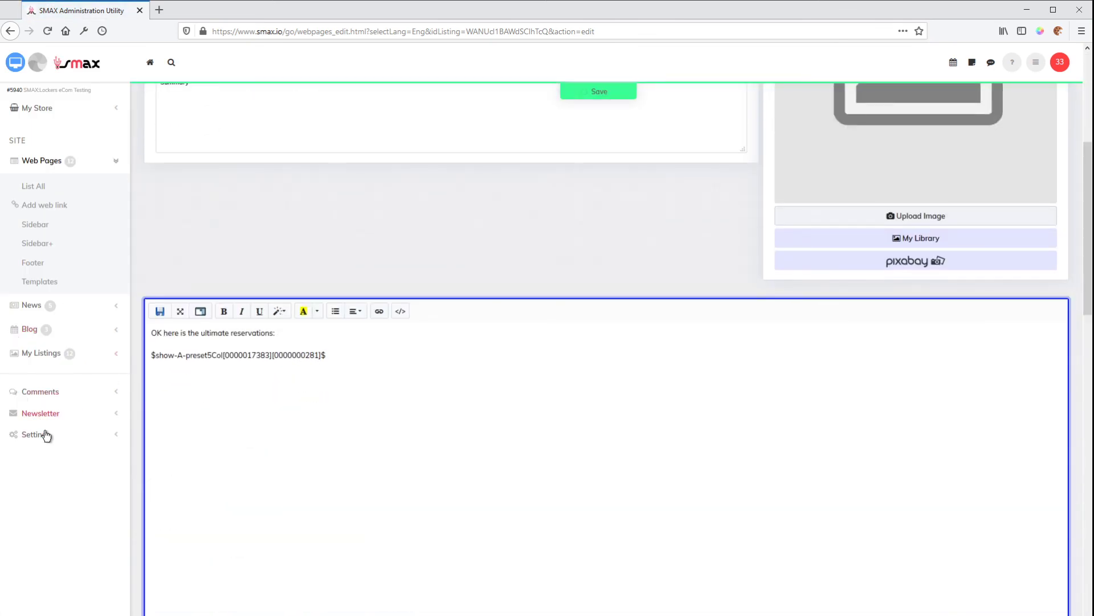
{"action": "left_click", "coordinate": [44, 436]}
{"action": "left_click", "coordinate": [35, 337]}
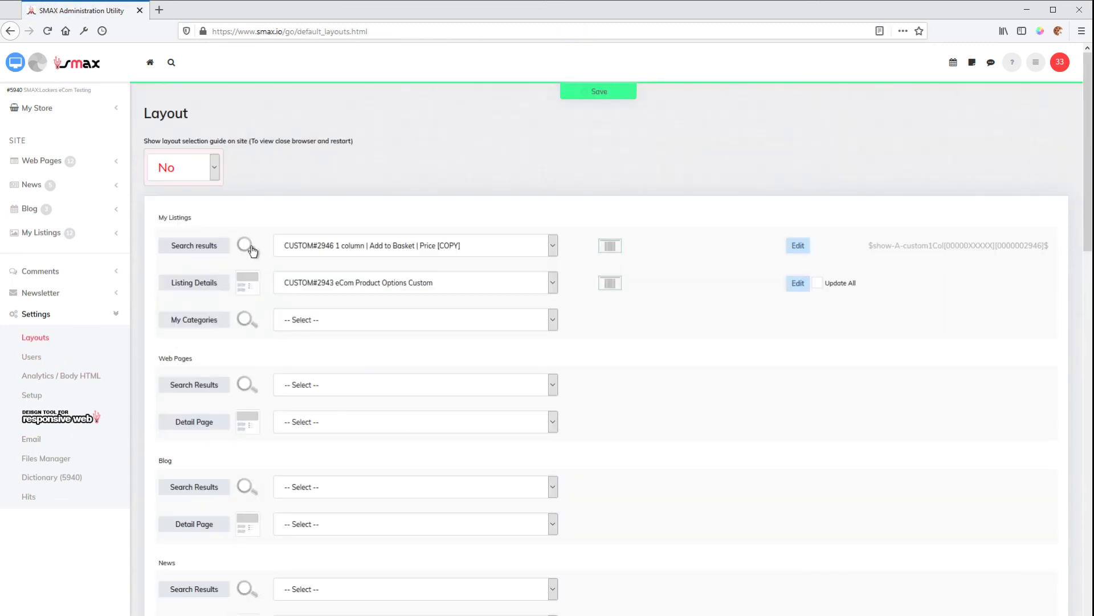
{"action": "left_click", "coordinate": [247, 246]}
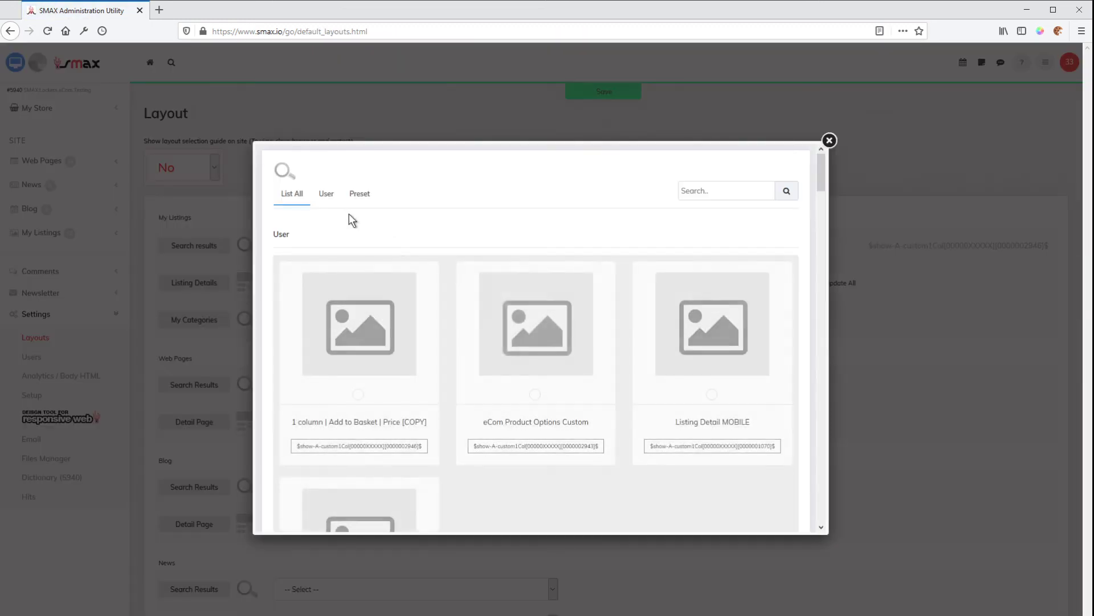
{"action": "left_click", "coordinate": [350, 198]}
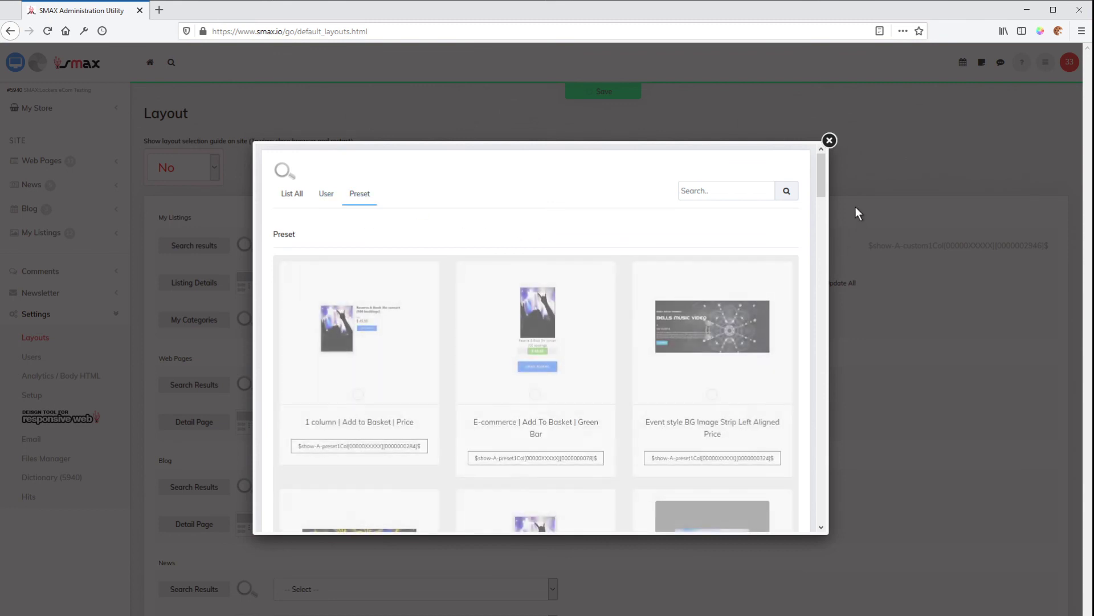
{"action": "left_click_drag", "start_coordinate": [821, 184], "coordinate": [821, 187]}
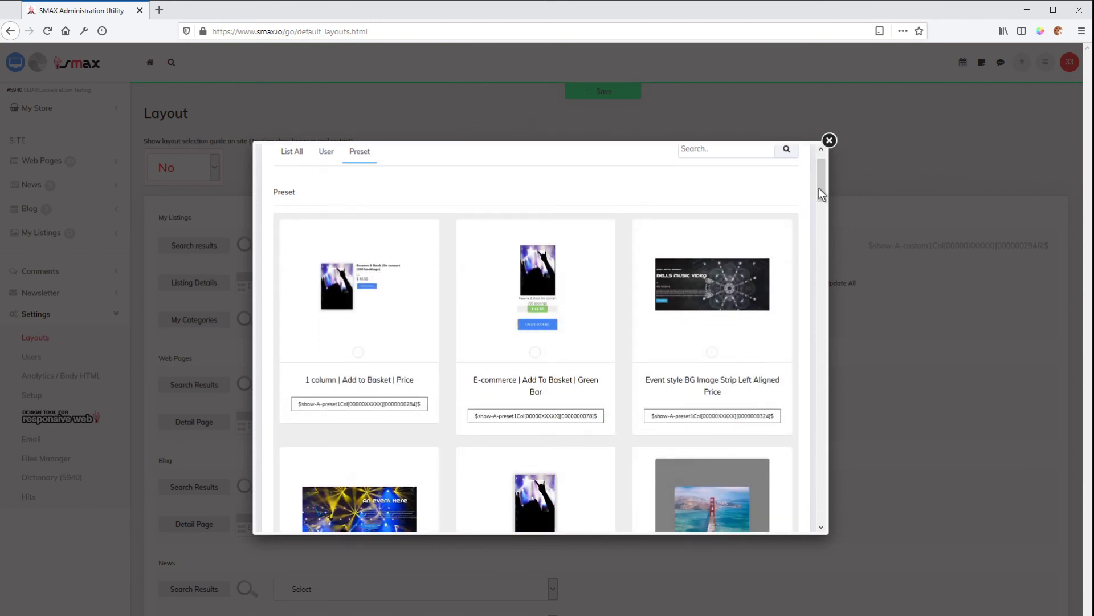
{"action": "left_click", "coordinate": [598, 419]}
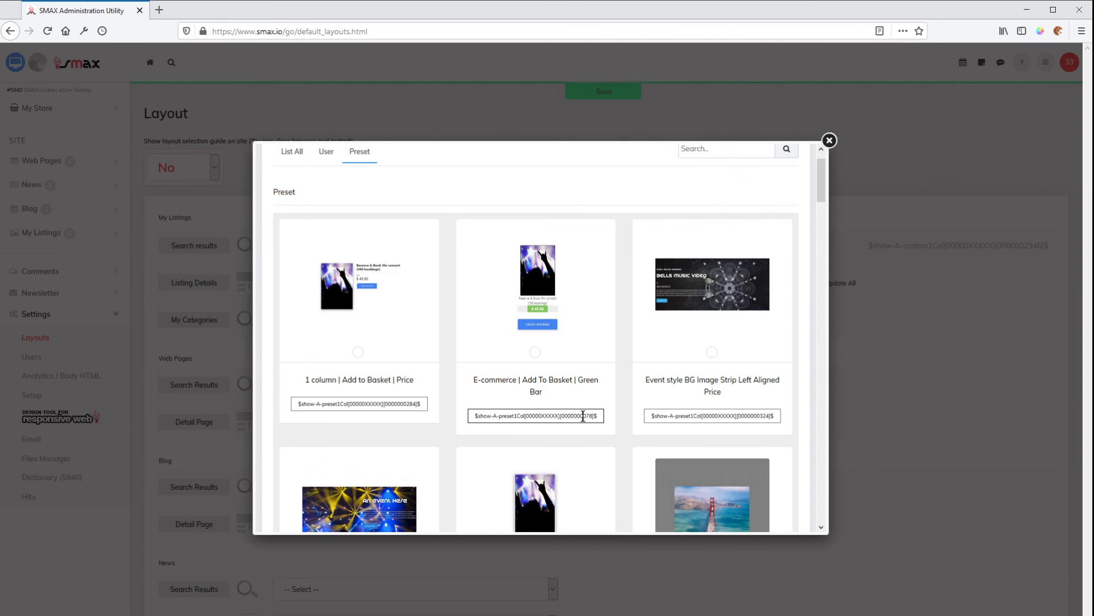
{"action": "double_click", "coordinate": [585, 416]}
{"action": "key", "text": "ctrl+c"}
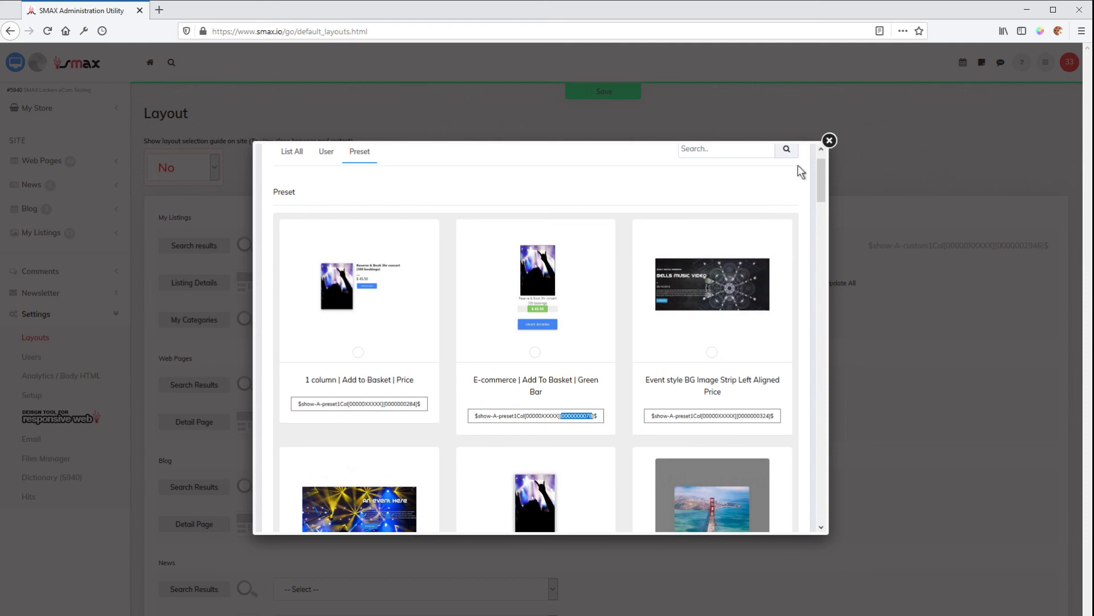
{"action": "left_click", "coordinate": [829, 140]}
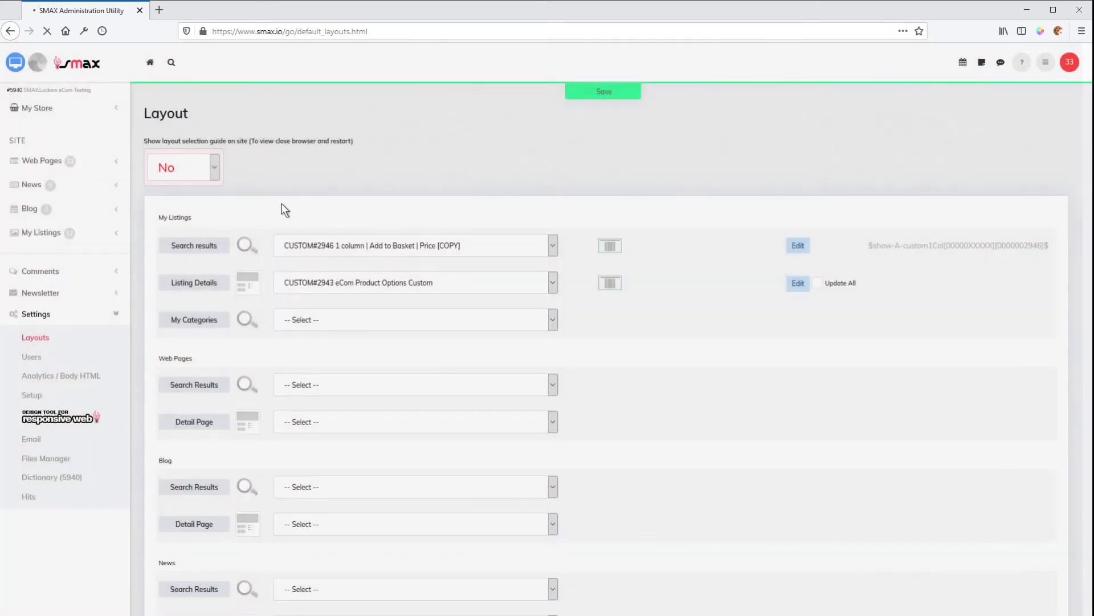
{"action": "left_click", "coordinate": [49, 162]}
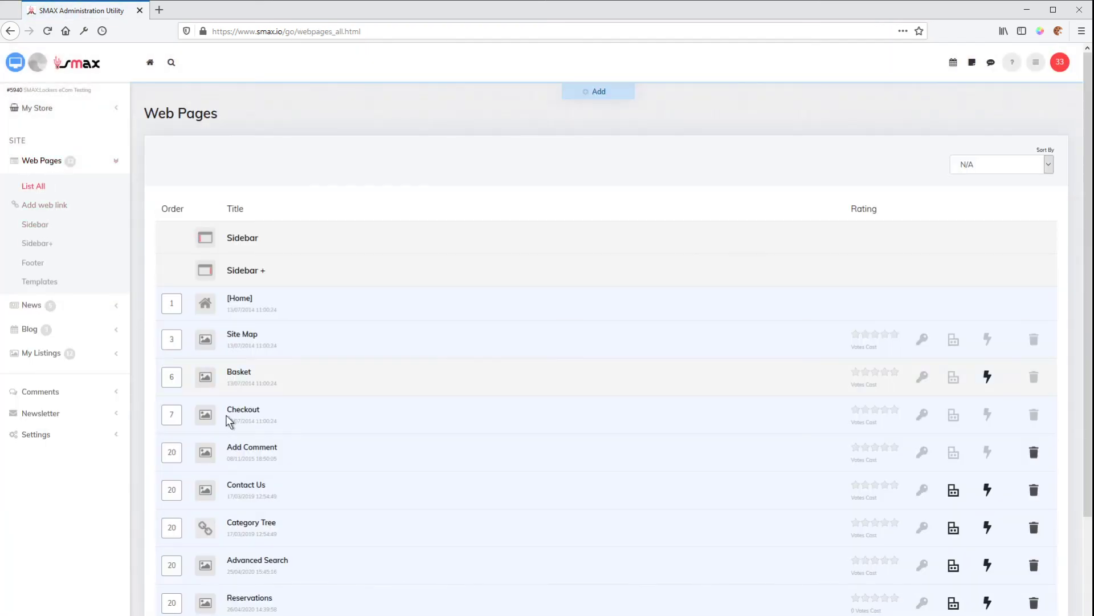
{"action": "scroll", "coordinate": [228, 420], "scroll_direction": "down", "scroll_amount": 3}
{"action": "left_click", "coordinate": [208, 554]}
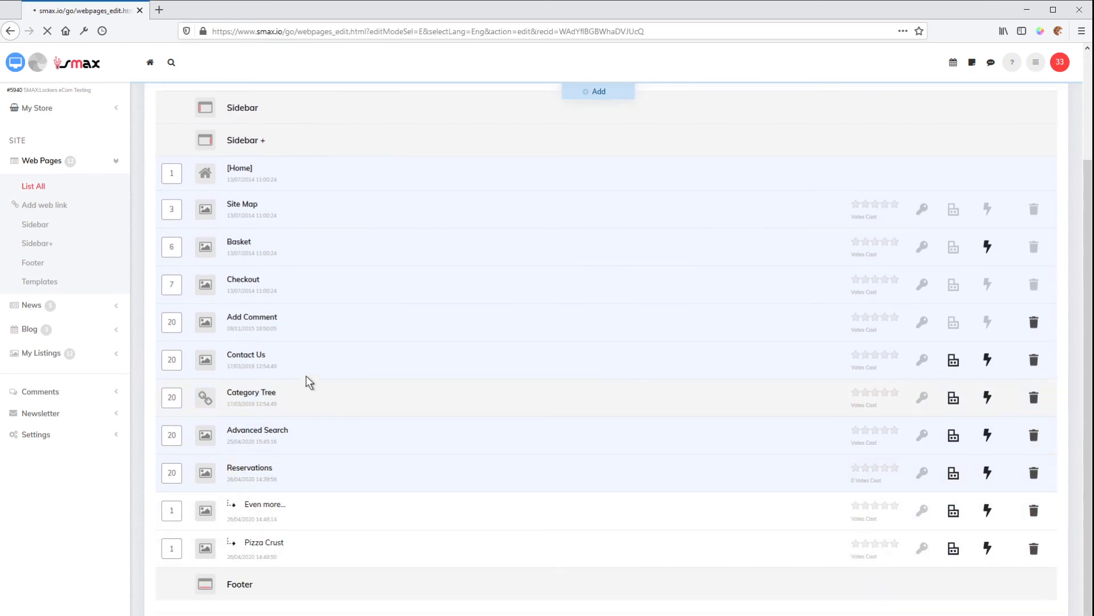
{"action": "scroll", "coordinate": [253, 451], "scroll_direction": "down", "scroll_amount": 5}
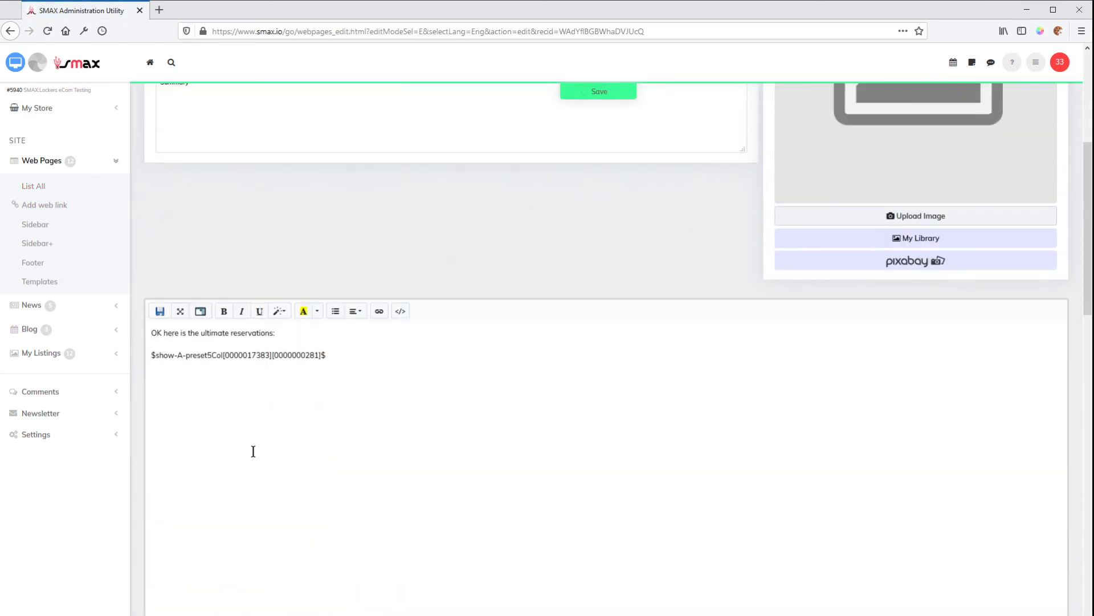
{"action": "left_click", "coordinate": [310, 350]}
{"action": "left_click_drag", "start_coordinate": [319, 354], "coordinate": [277, 355]}
{"action": "key", "text": "ctrl+v"}
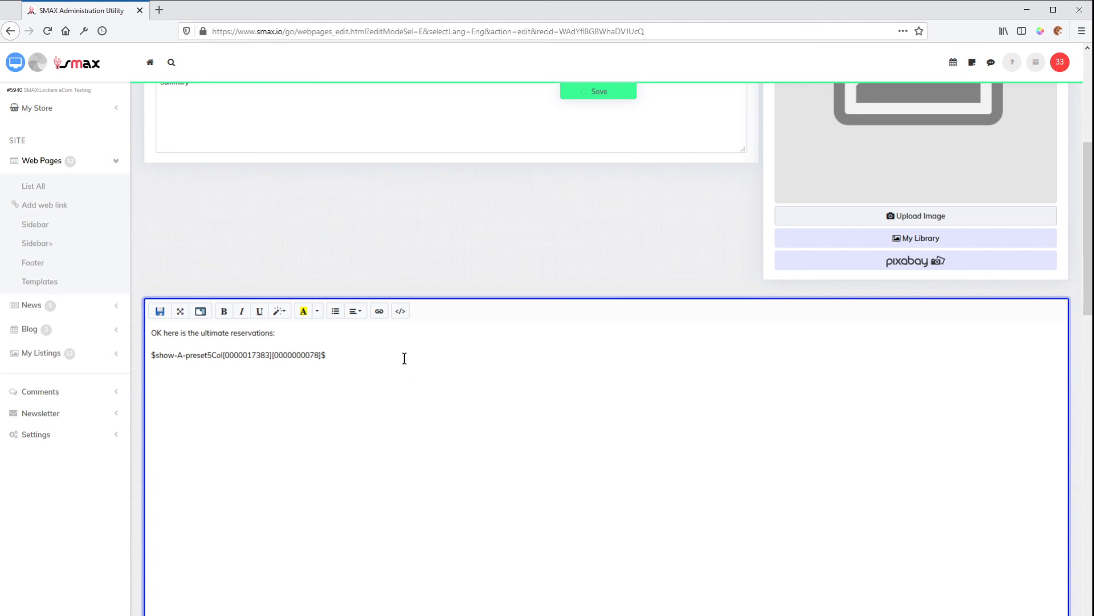
{"action": "left_click", "coordinate": [593, 94]}
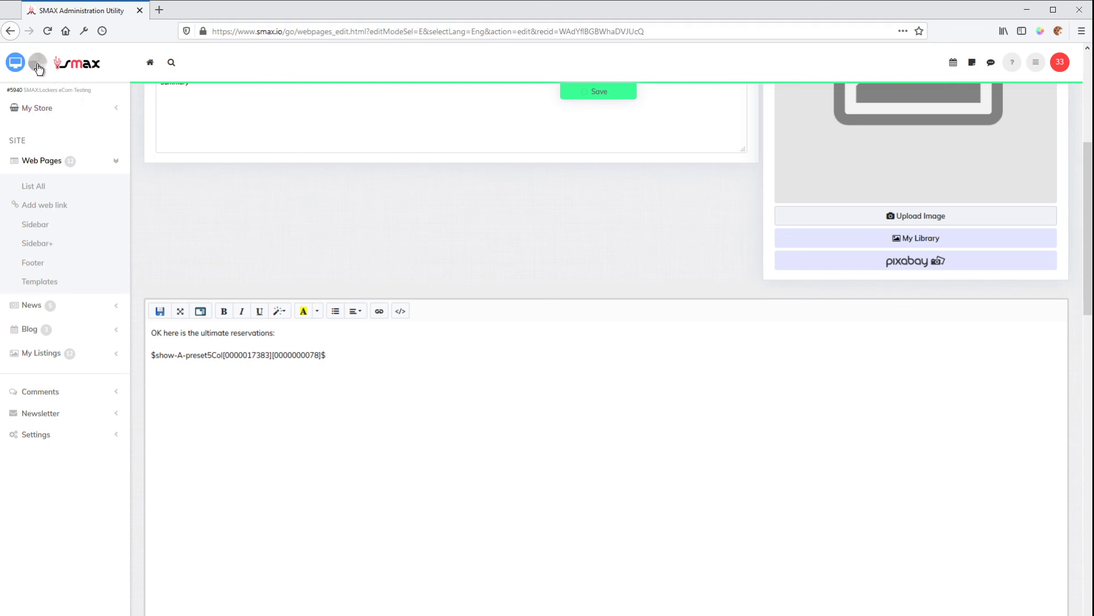
{"action": "left_click", "coordinate": [15, 64]}
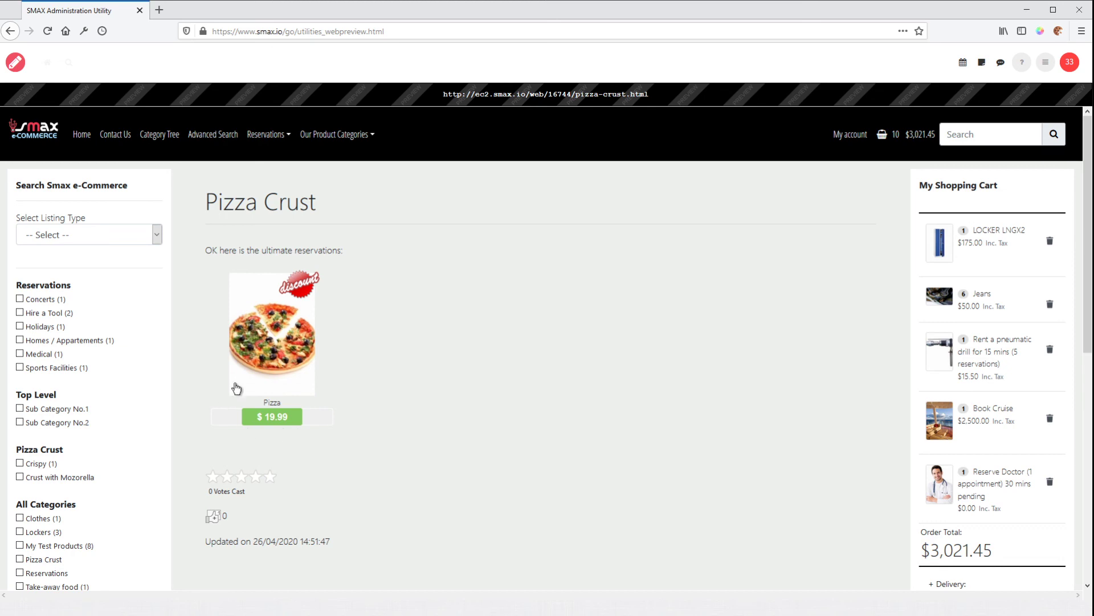
- Switch between the Even more... and Pizza Crust pages through the Reservations submenu to compare their listing layouts
{"action": "left_click", "coordinate": [266, 135]}
{"action": "left_click", "coordinate": [272, 162]}
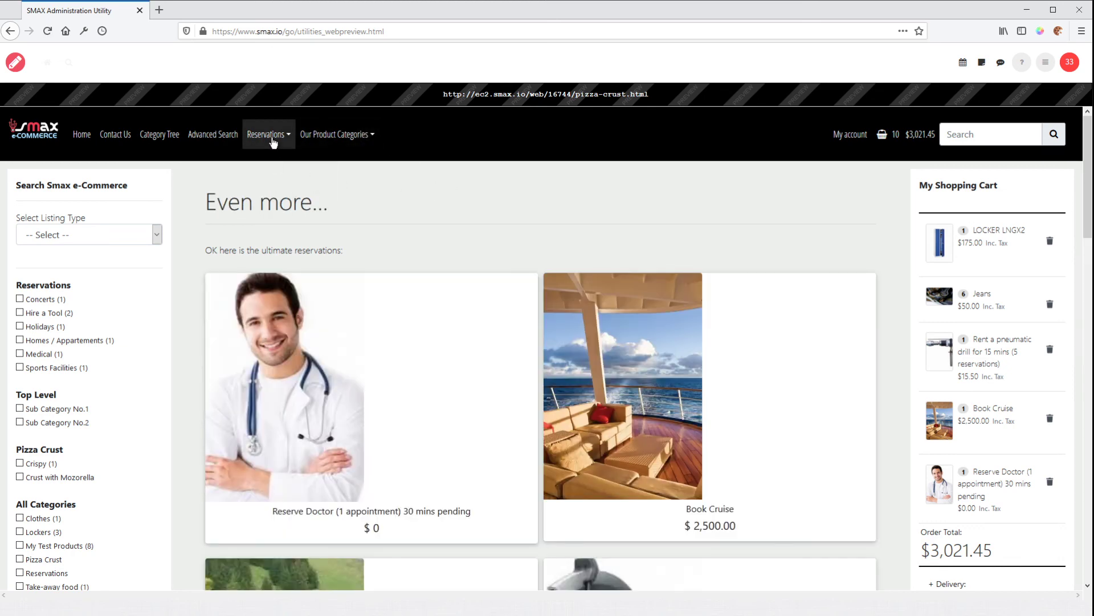
{"action": "left_click", "coordinate": [279, 137]}
{"action": "left_click", "coordinate": [268, 179]}
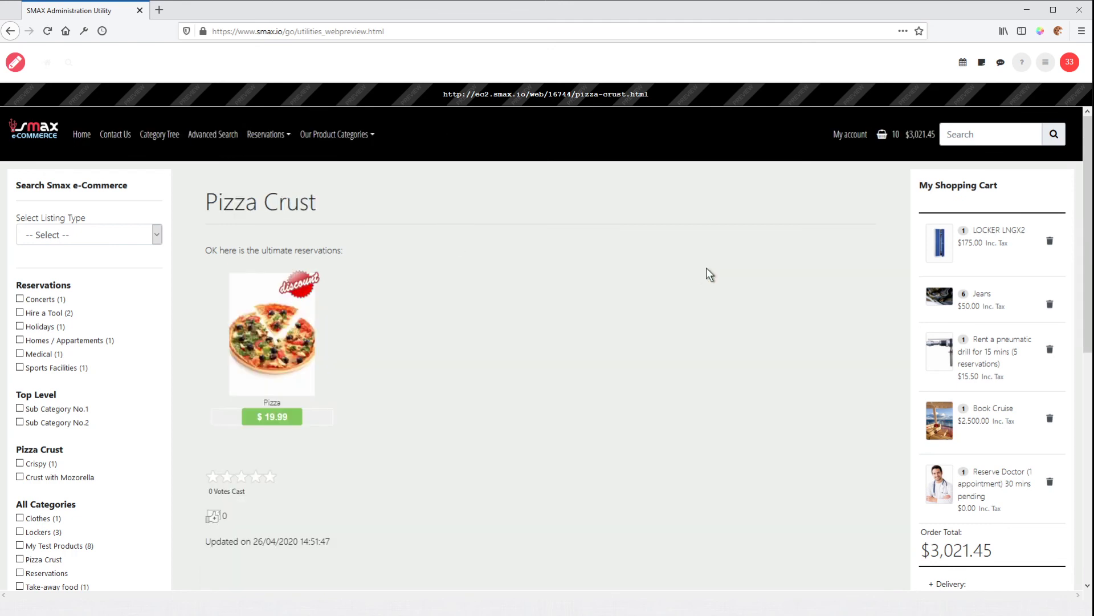
{"action": "left_click", "coordinate": [268, 134]}
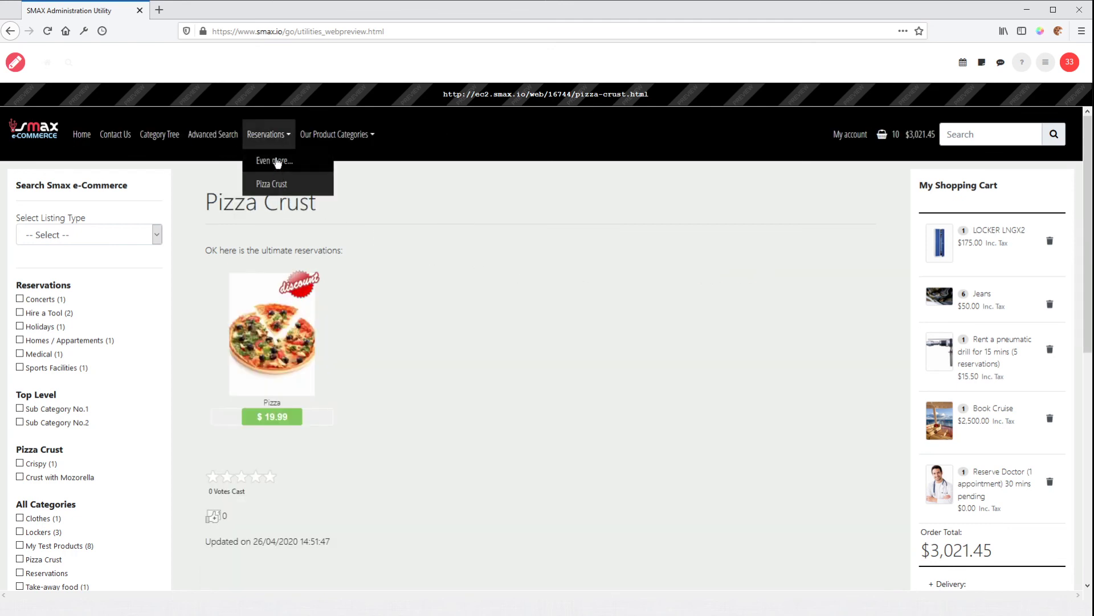
{"action": "left_click", "coordinate": [274, 162]}
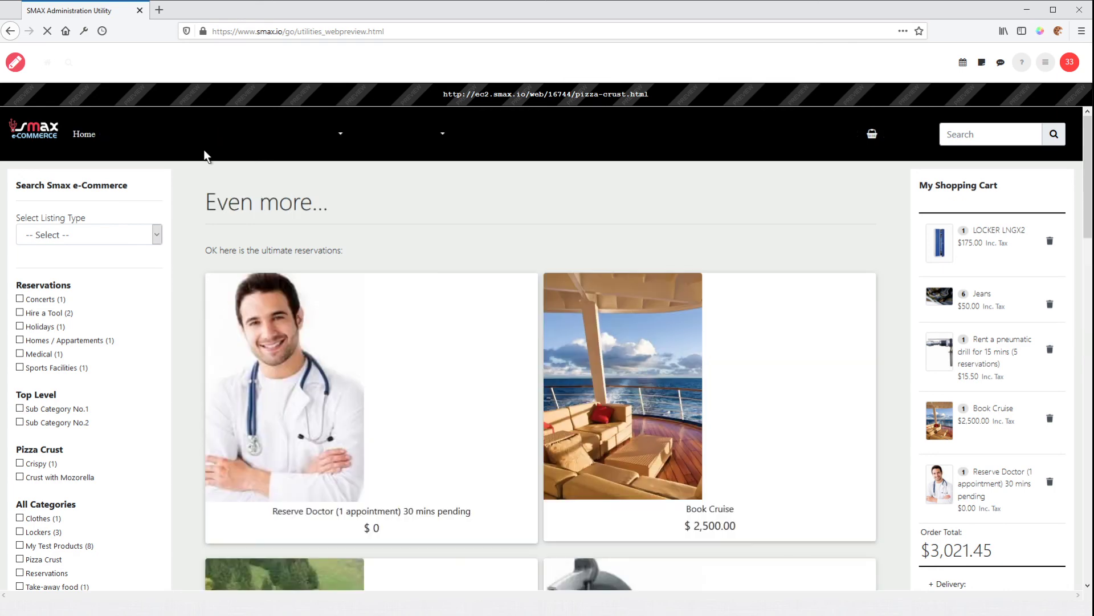
- Open the Even more... page for editing and highlight the introductory sentence above its shortcode
{"action": "left_click", "coordinate": [14, 64]}
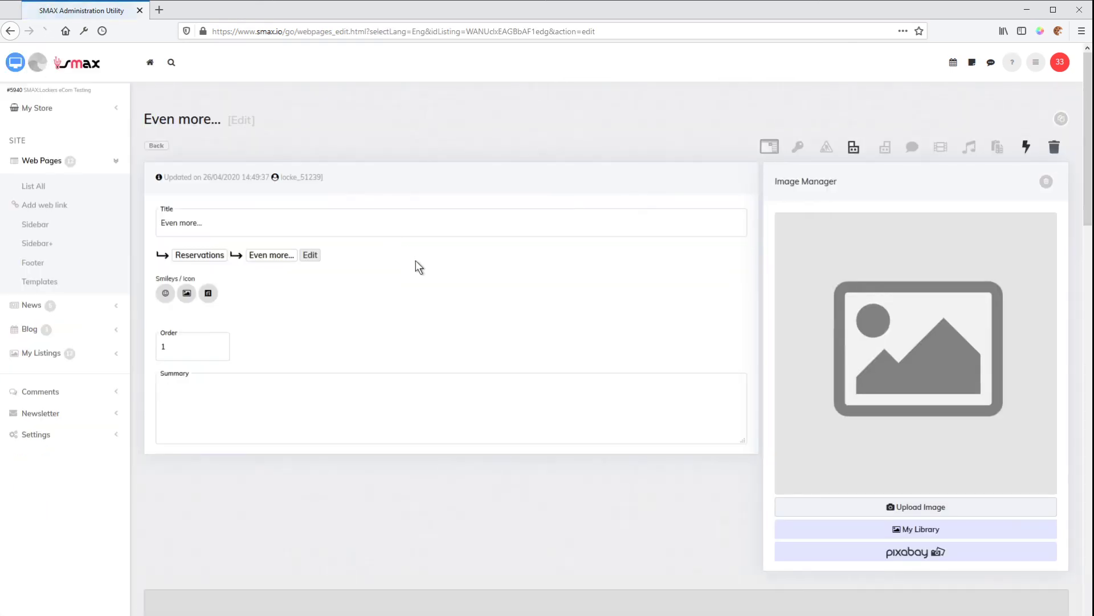
{"action": "scroll", "coordinate": [285, 377], "scroll_direction": "down", "scroll_amount": 4}
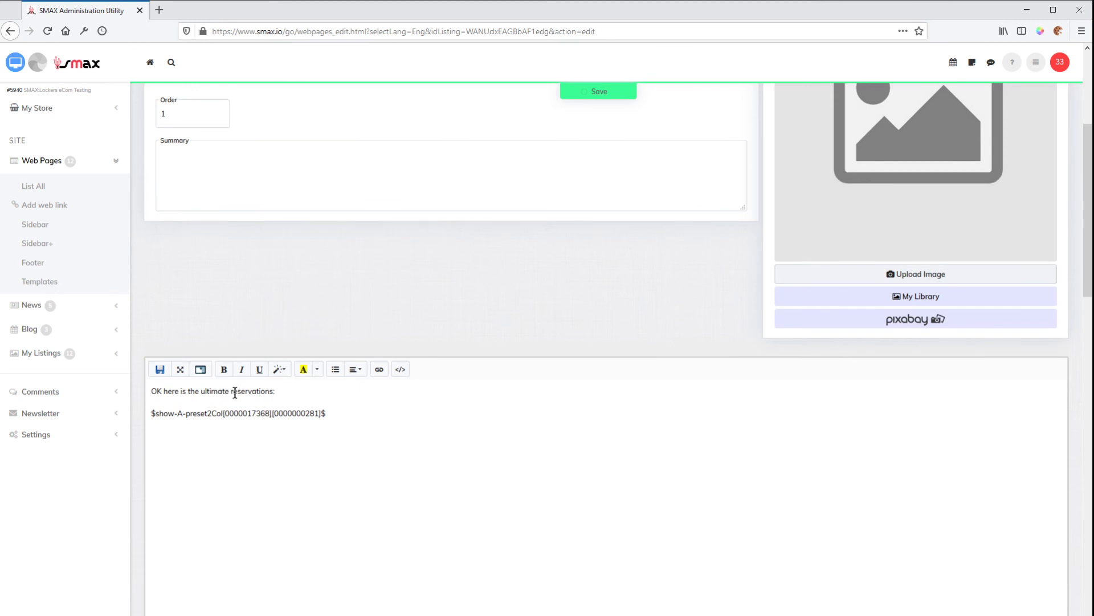
{"action": "left_click_drag", "start_coordinate": [278, 389], "coordinate": [149, 389]}
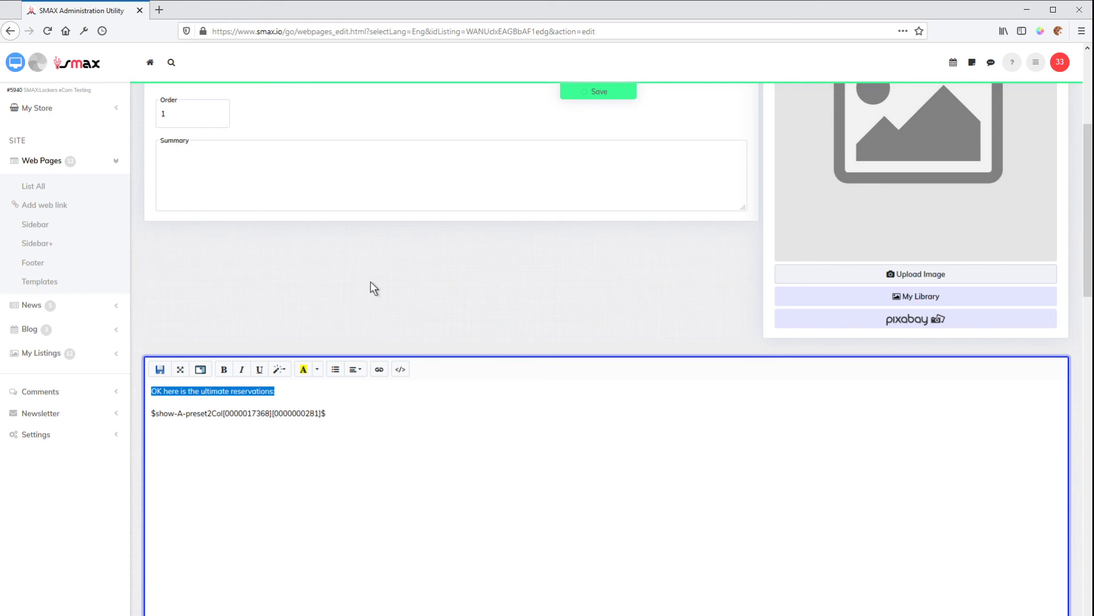
{"action": "scroll", "coordinate": [370, 285], "scroll_direction": "up", "scroll_amount": 4}
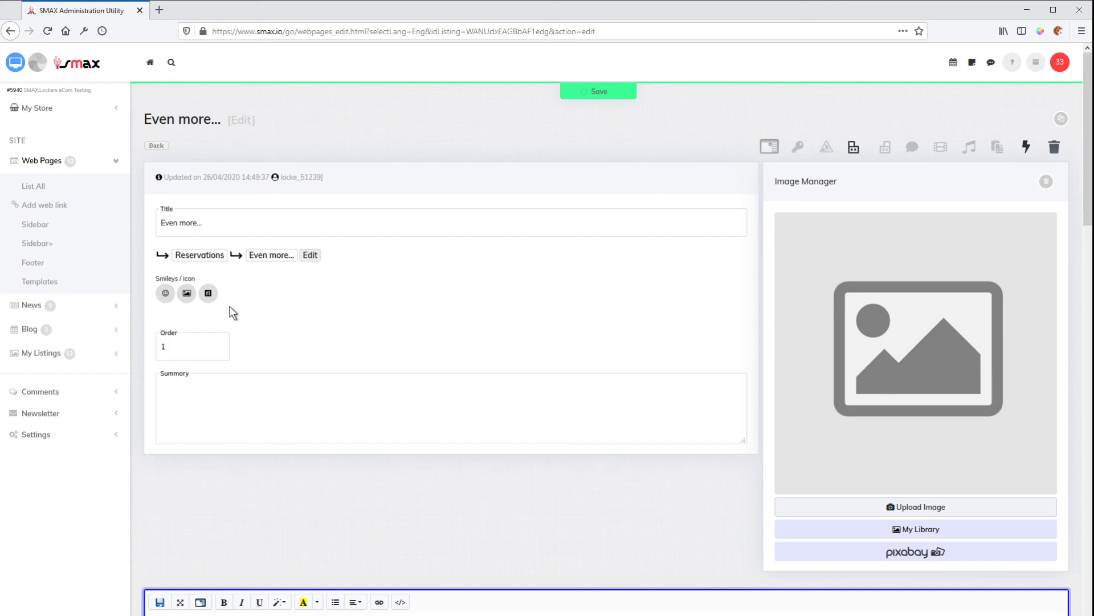
- View the smiley choices for the Even more... page, close them without choosing, and highlight the shortcode in the page body
{"action": "left_click", "coordinate": [166, 294]}
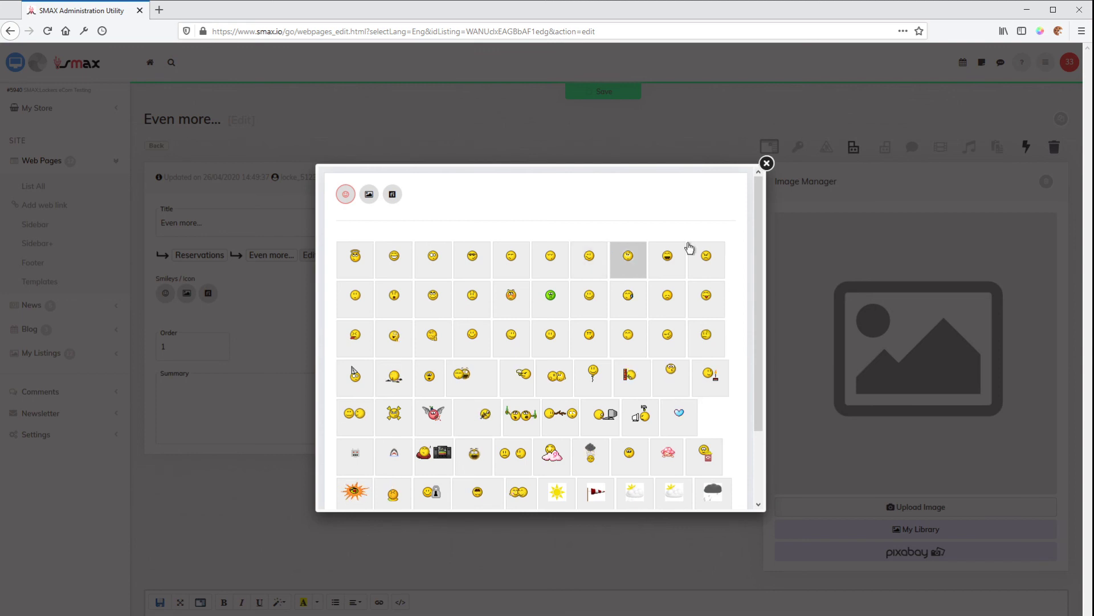
{"action": "left_click", "coordinate": [766, 164]}
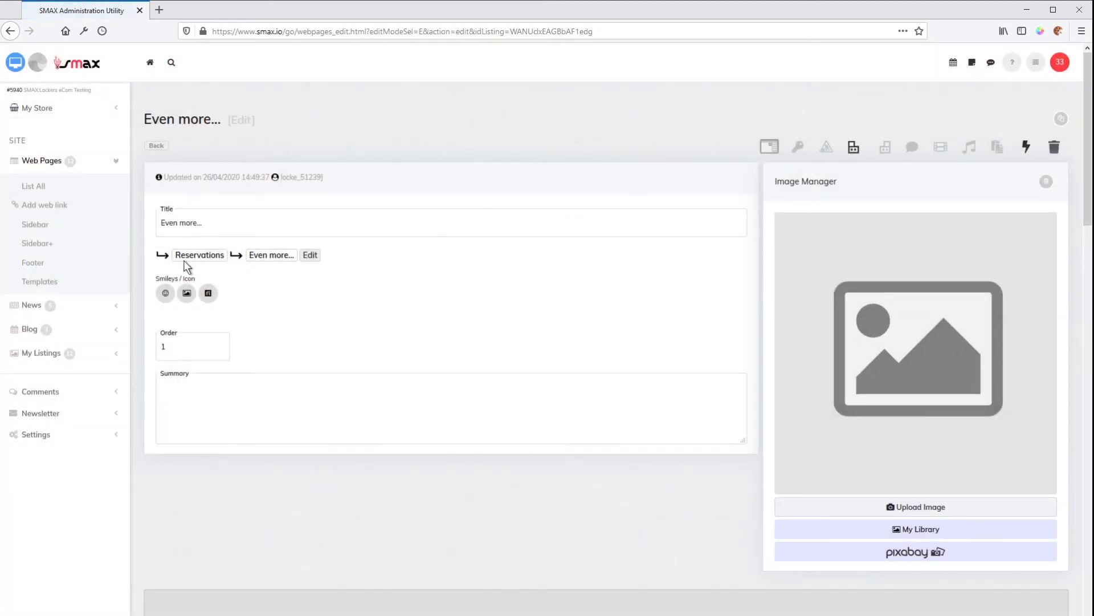
{"action": "scroll", "coordinate": [480, 320], "scroll_direction": "down", "scroll_amount": 4}
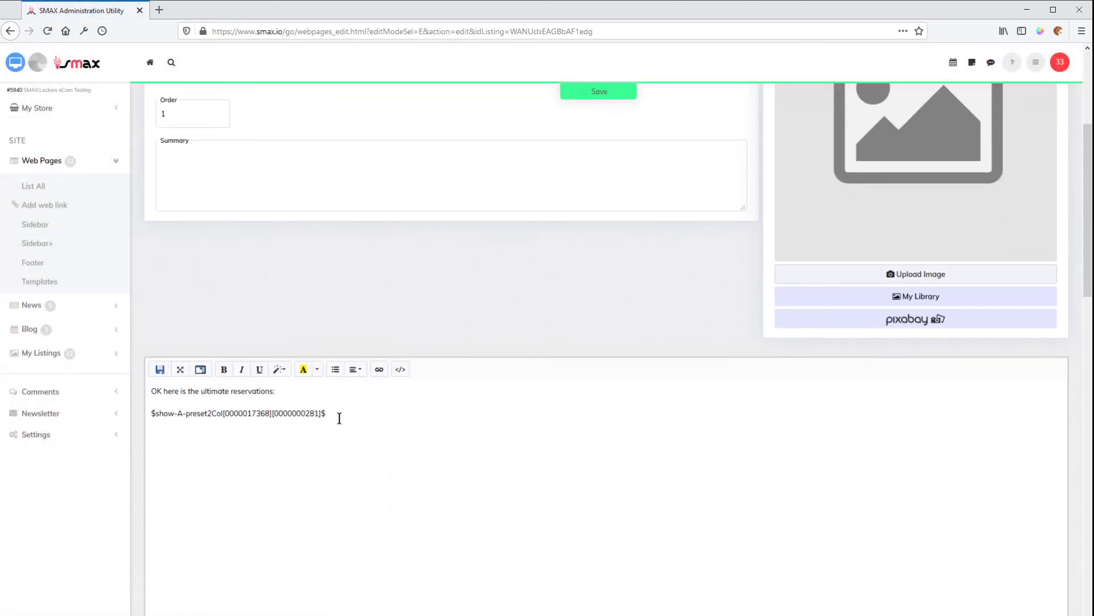
{"action": "left_click_drag", "start_coordinate": [326, 412], "coordinate": [140, 413]}
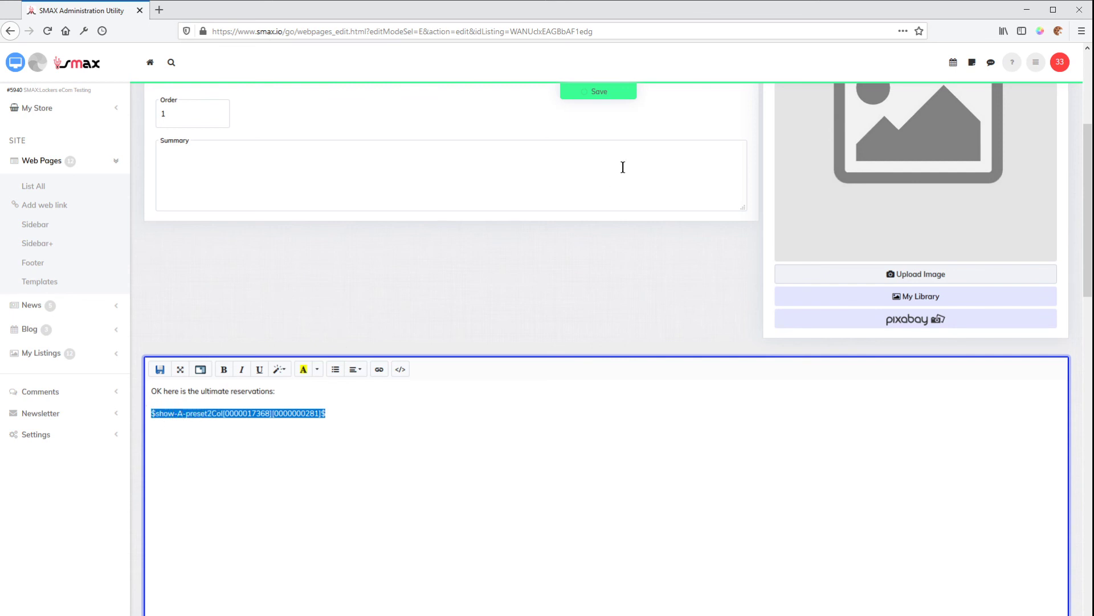
- Return to the list of all web pages, preview the site, and open its Home page
{"action": "left_click", "coordinate": [33, 186]}
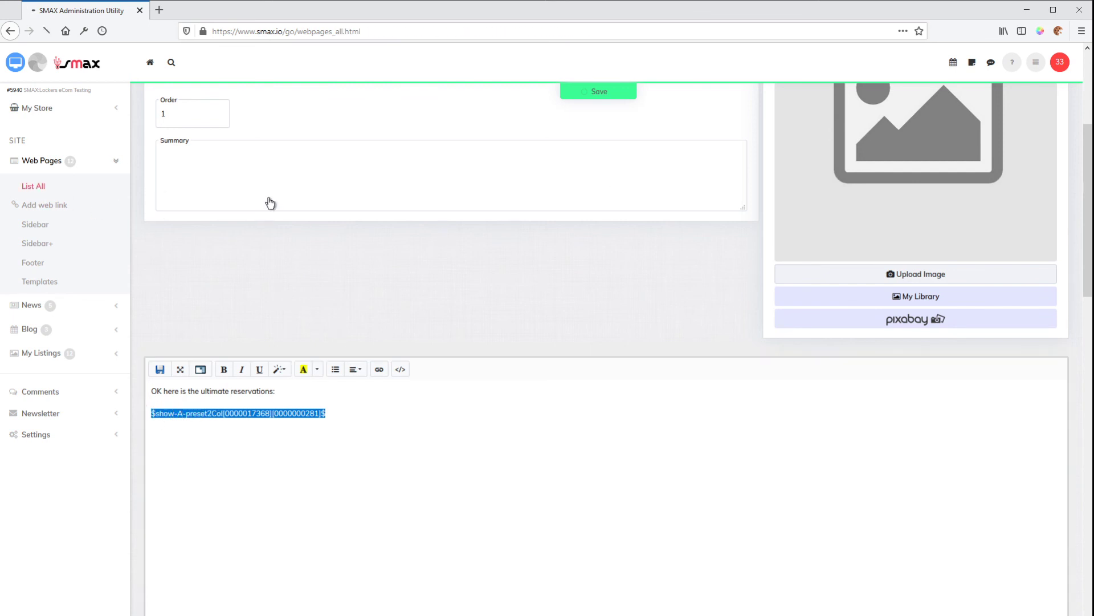
{"action": "left_click", "coordinate": [16, 64]}
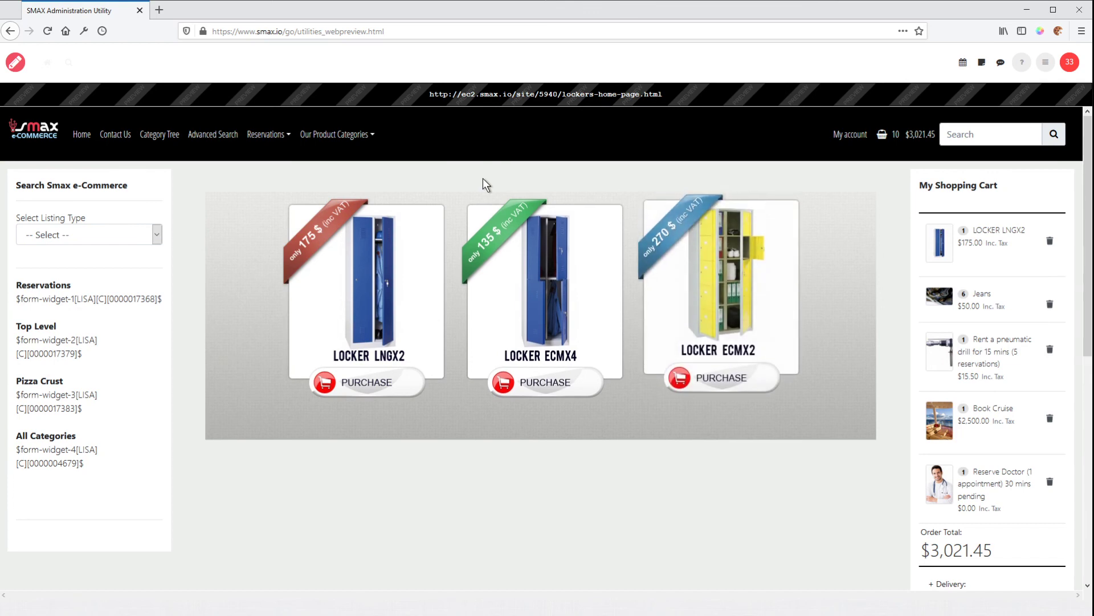
{"action": "left_click", "coordinate": [86, 137]}
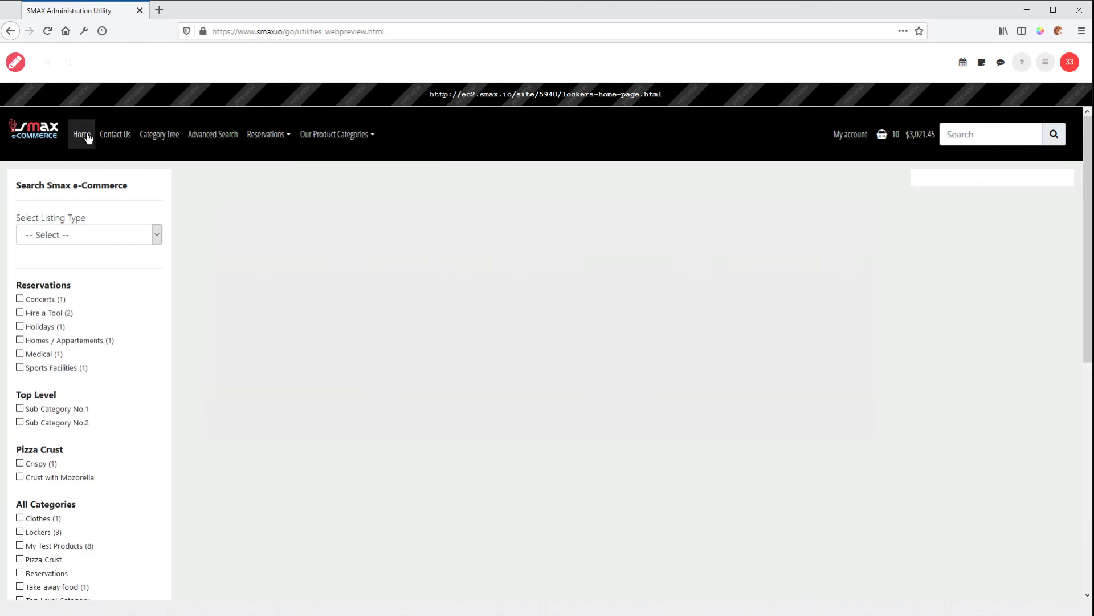